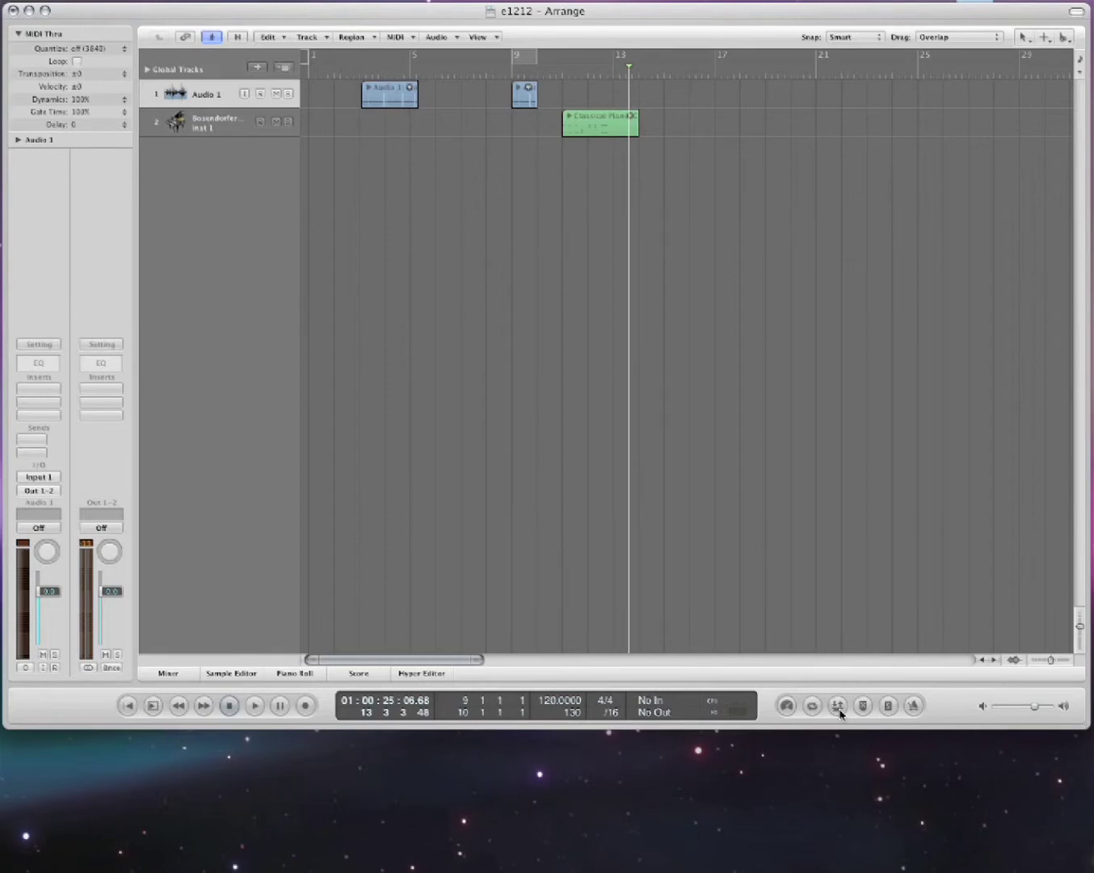
Turn on Autopunch with the punch range at about bars 15 to 19, and move the Classical Piano region to about bar 5.5.
{"action": "left_click", "coordinate": [838, 706]}
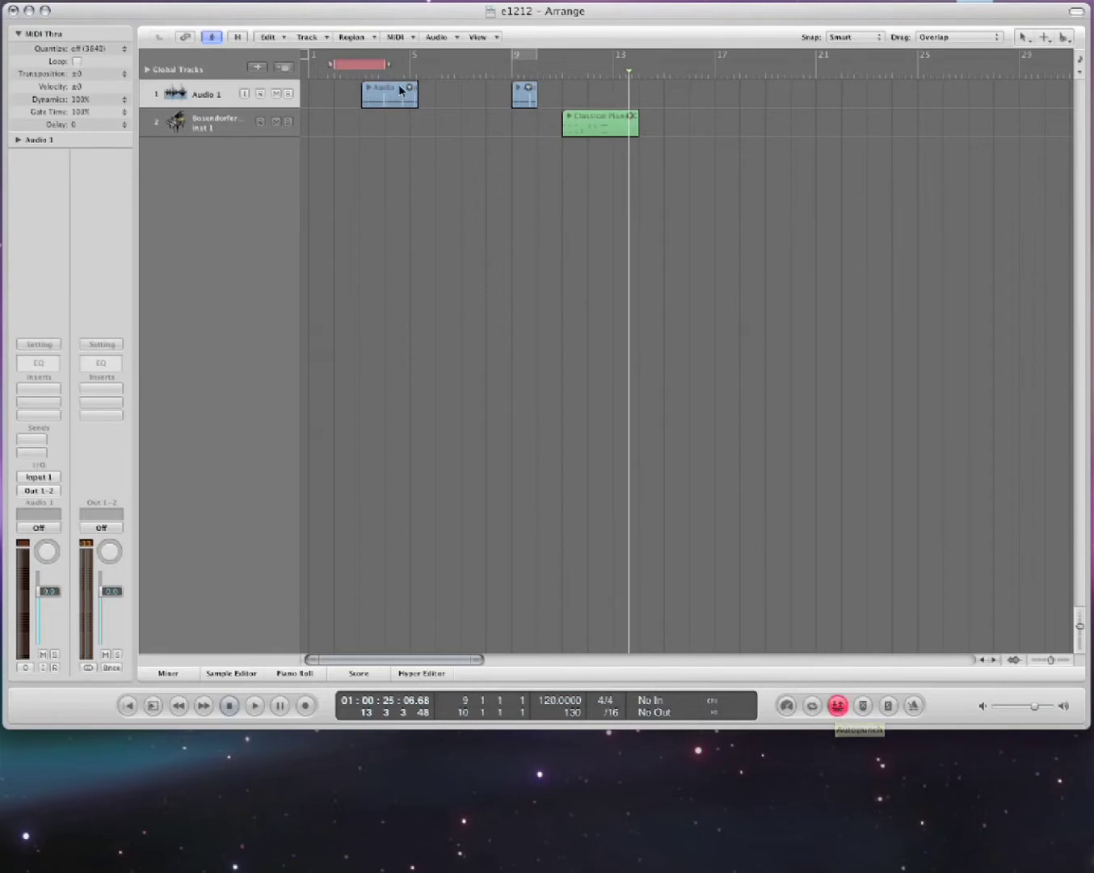
{"action": "left_click_drag", "start_coordinate": [358, 63], "coordinate": [782, 66]}
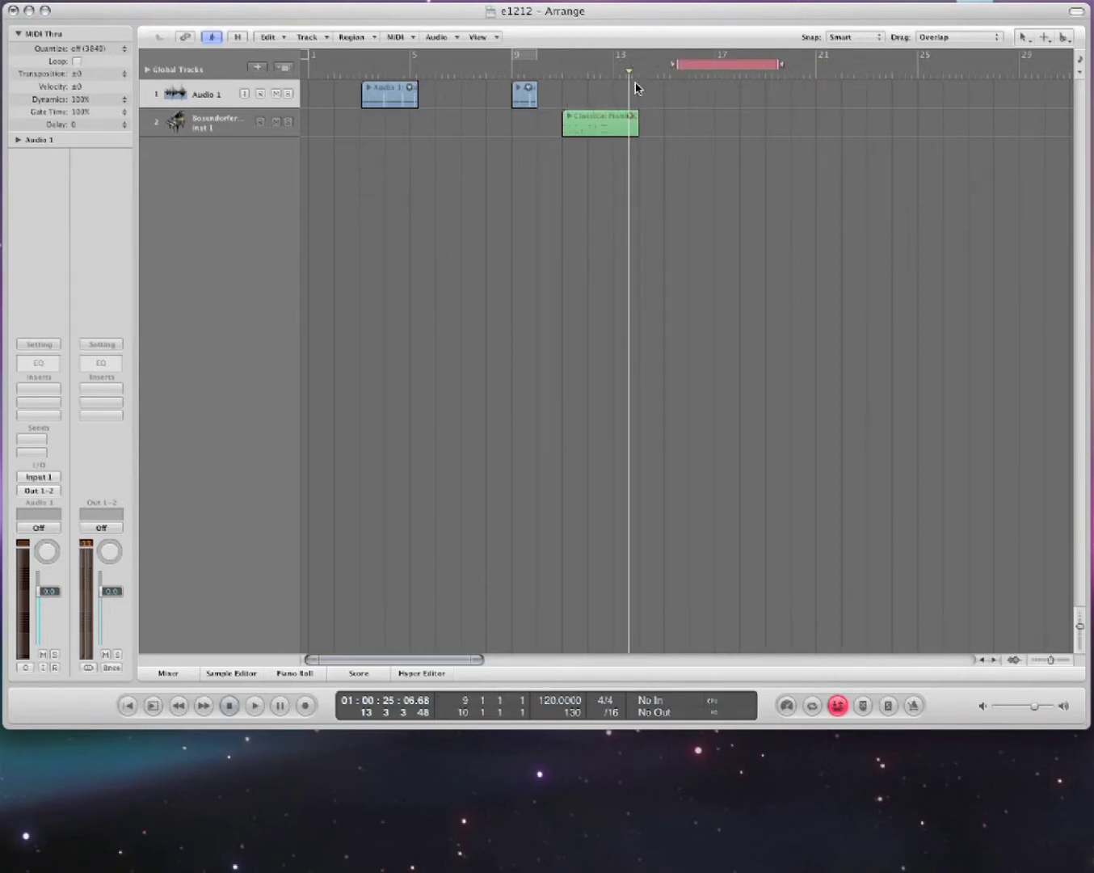
{"action": "left_click_drag", "start_coordinate": [616, 119], "coordinate": [477, 120]}
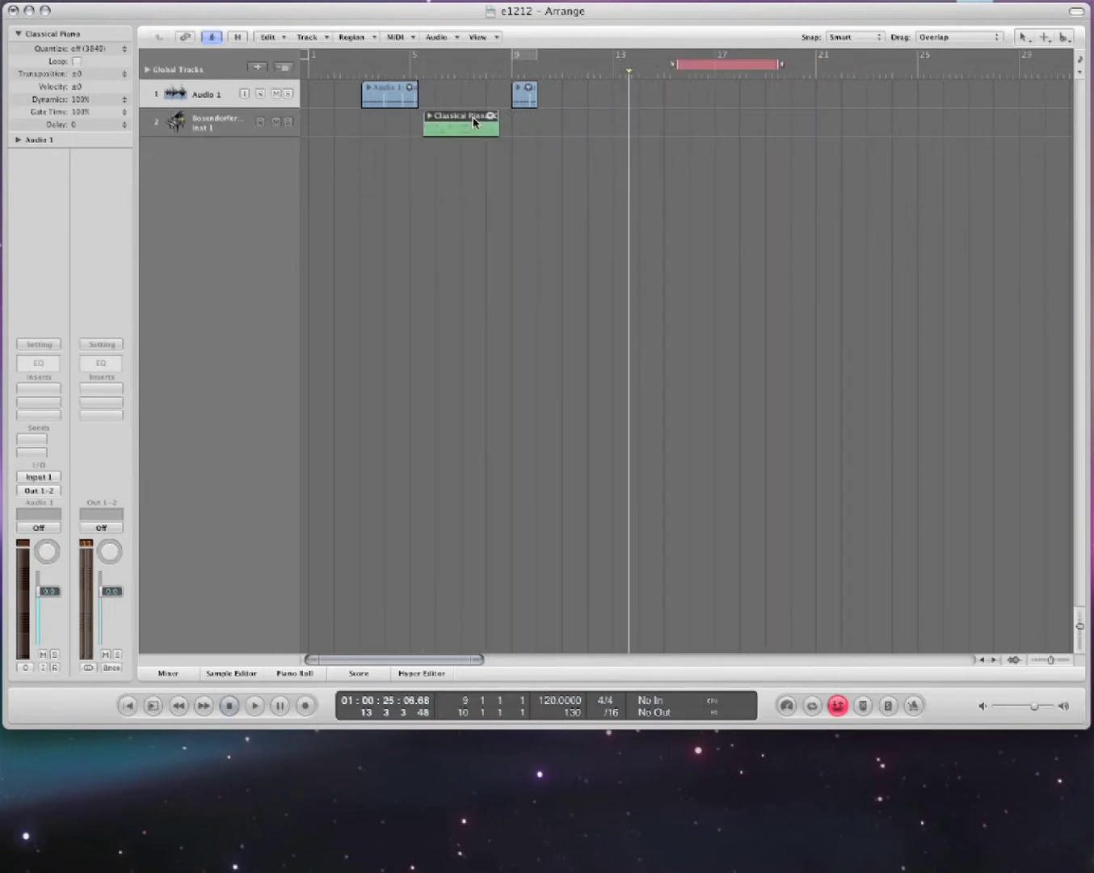
Record-enable the Audio 1 track, punch-record a take from bar 13 to bar 14, and disarm the track.
{"action": "left_click", "coordinate": [261, 96]}
{"action": "key", "text": "super+Right"}
{"action": "key", "text": "super+Right"}
{"action": "left_click", "coordinate": [407, 73]}
{"action": "key", "text": "r"}
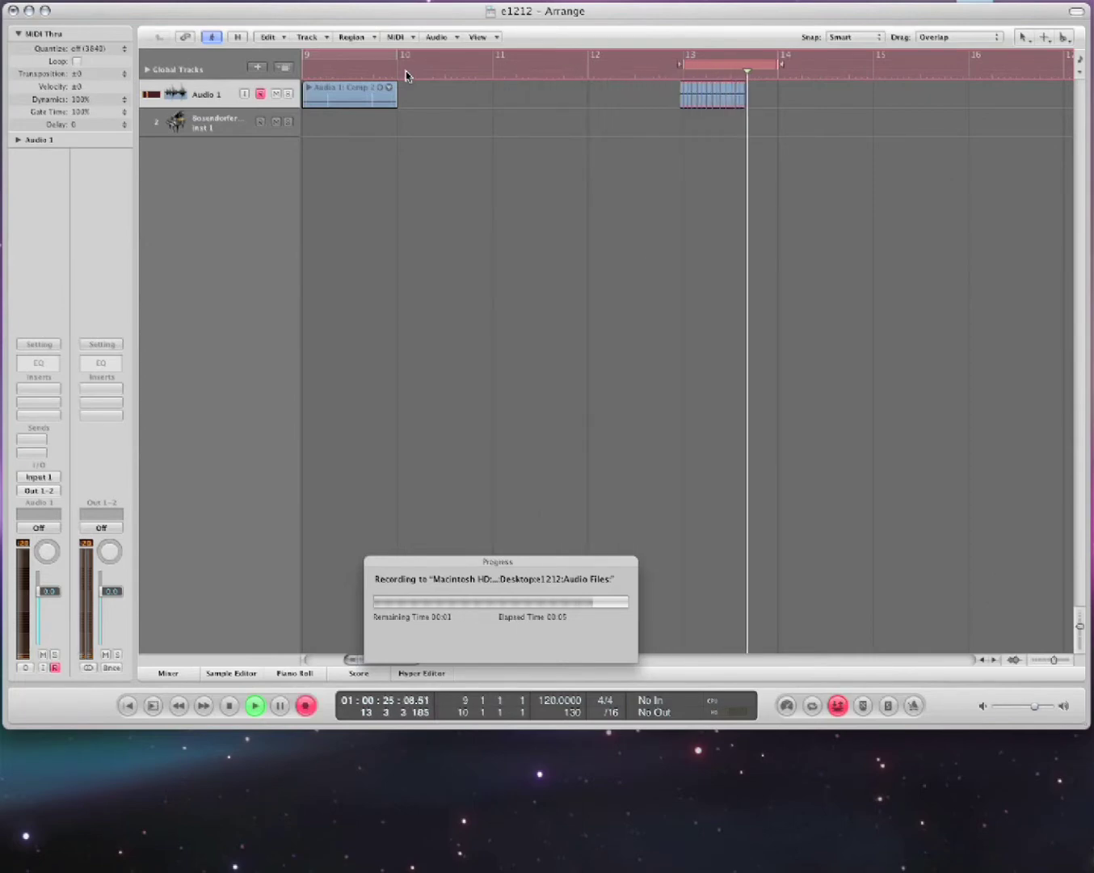
{"action": "key", "text": "space"}
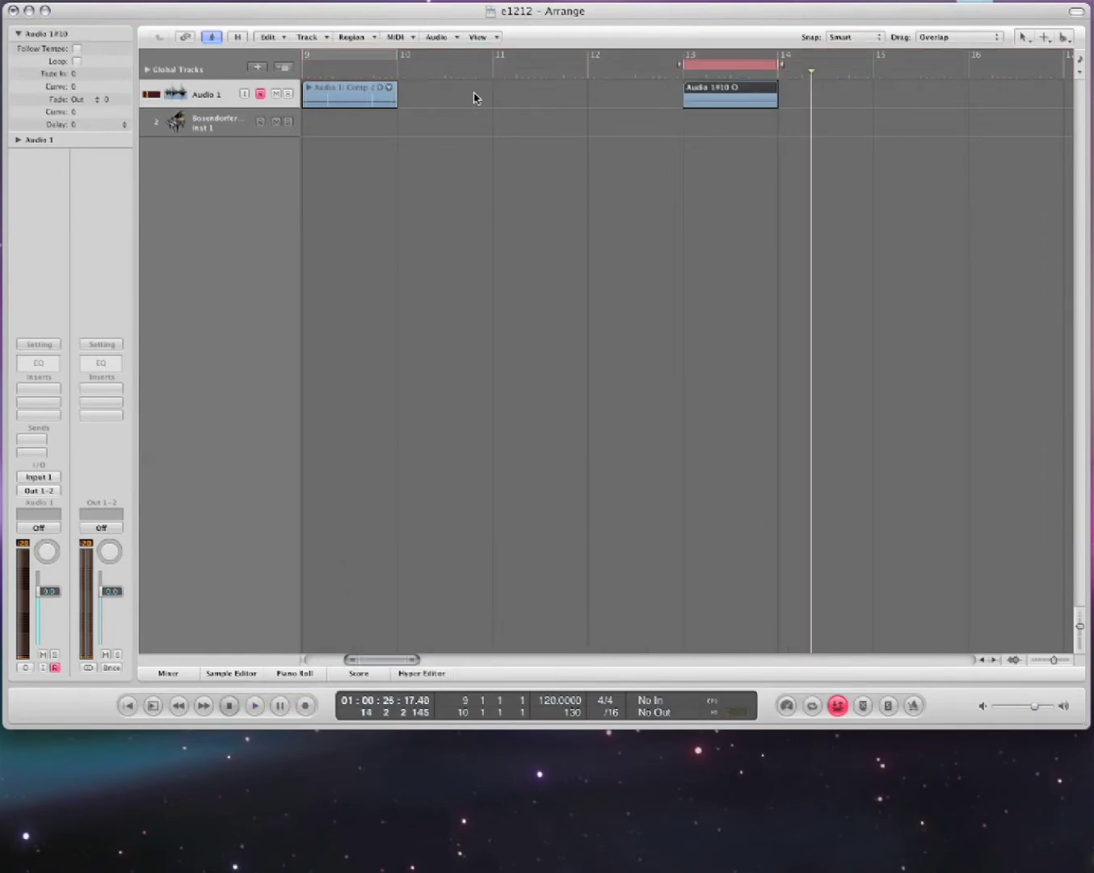
{"action": "left_click", "coordinate": [260, 95]}
Turn on Cycle mode for bars 9 to 10 and switch it off again.
{"action": "left_click", "coordinate": [678, 176]}
{"action": "key", "text": "c"}
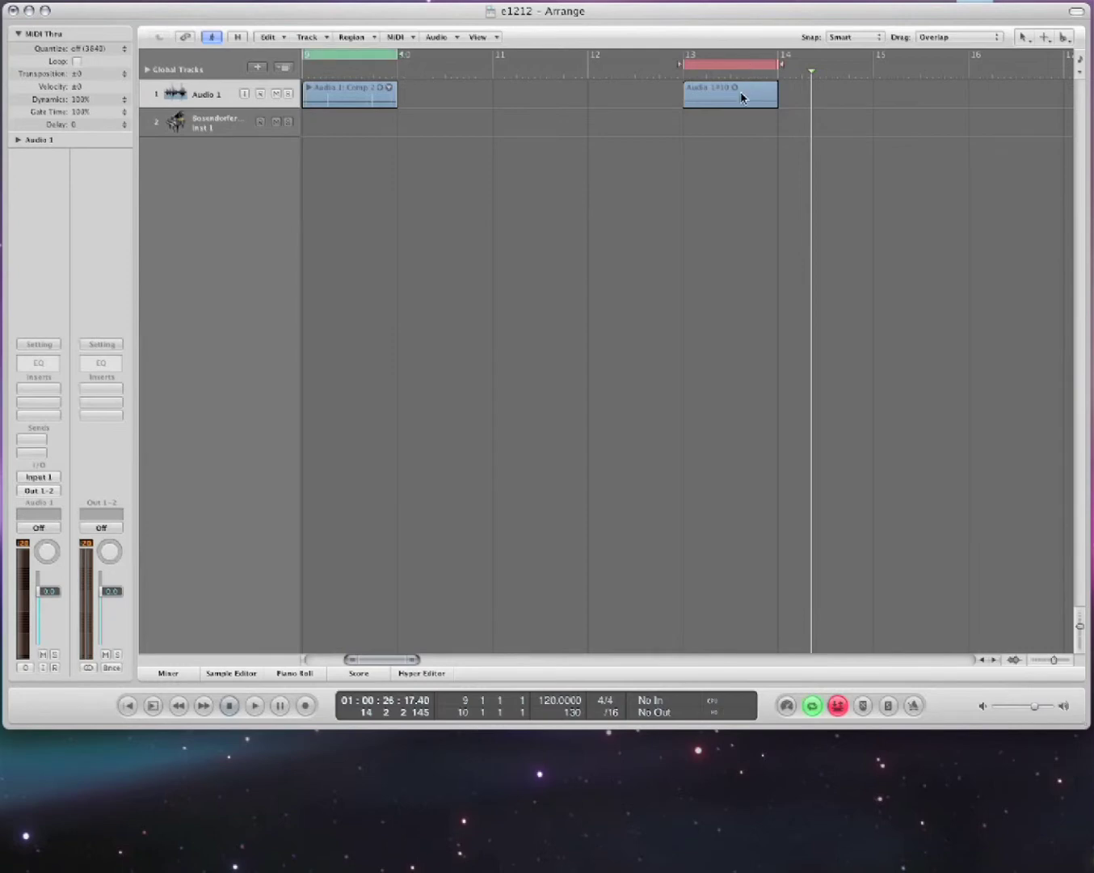
{"action": "left_click", "coordinate": [353, 55]}
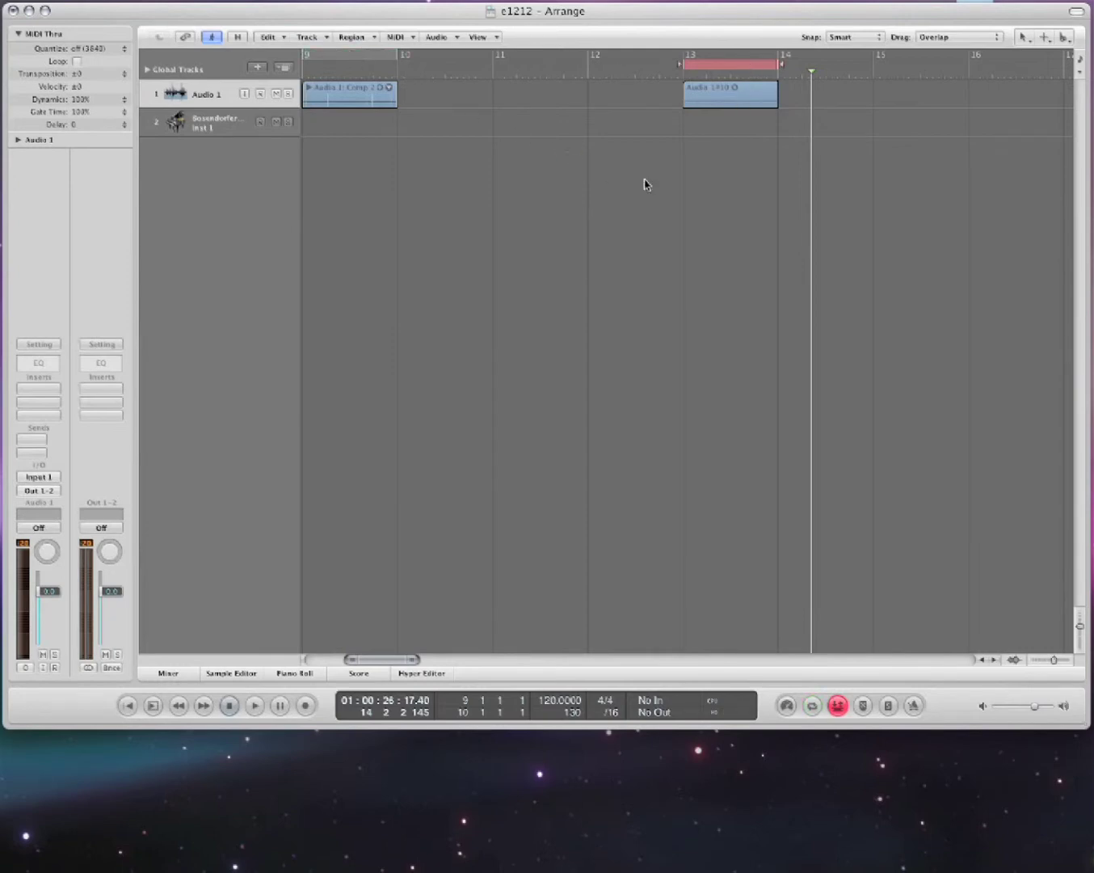
Open the Global editing preferences and set Right Mouse Button to Opens Shortcut Menu.
{"action": "key", "text": "super+Left"}
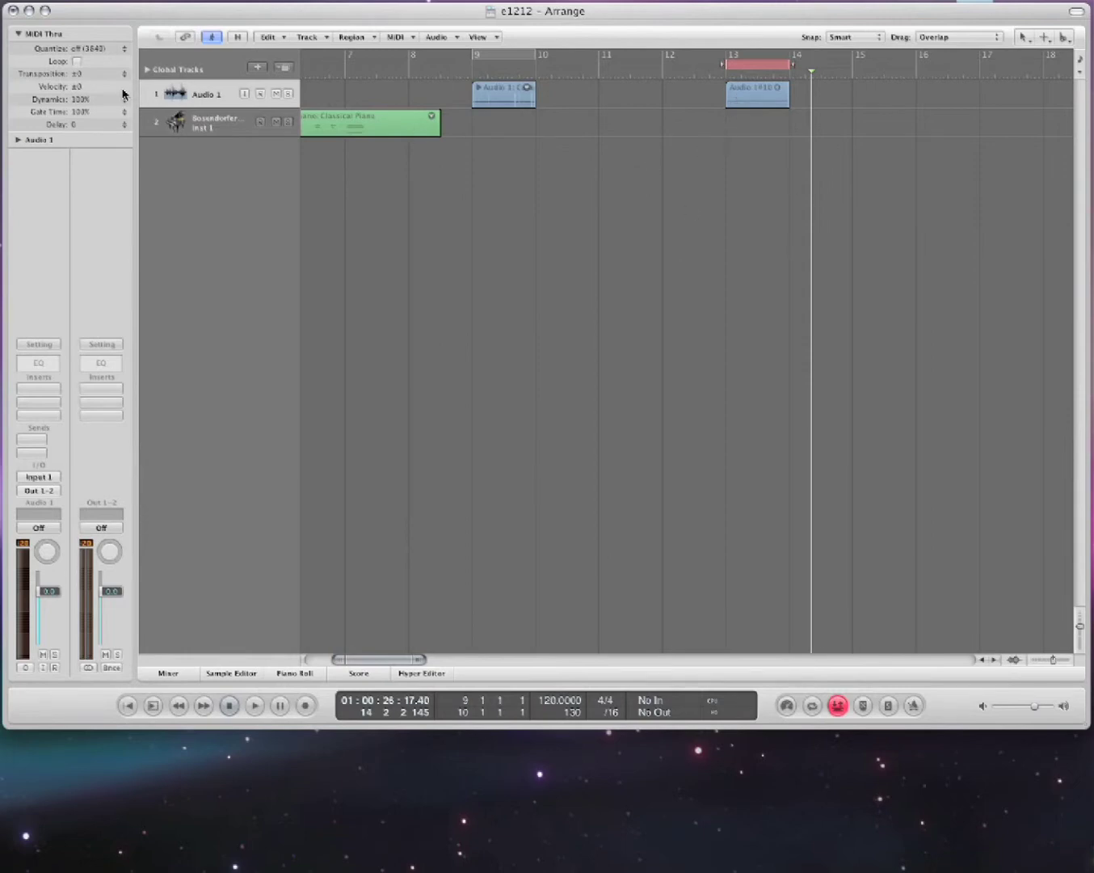
{"action": "left_click", "coordinate": [17, 1]}
{"action": "mouse_move", "coordinate": [41, 12]}
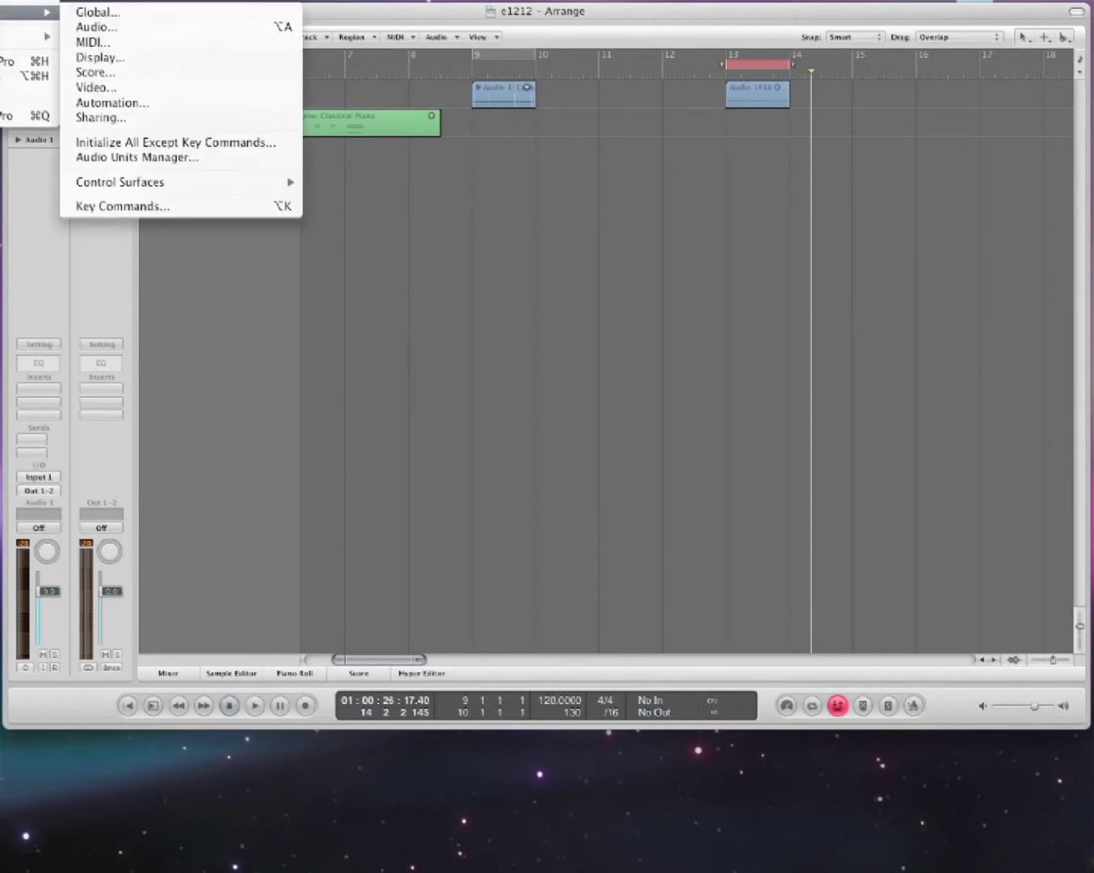
{"action": "left_click", "coordinate": [120, 15]}
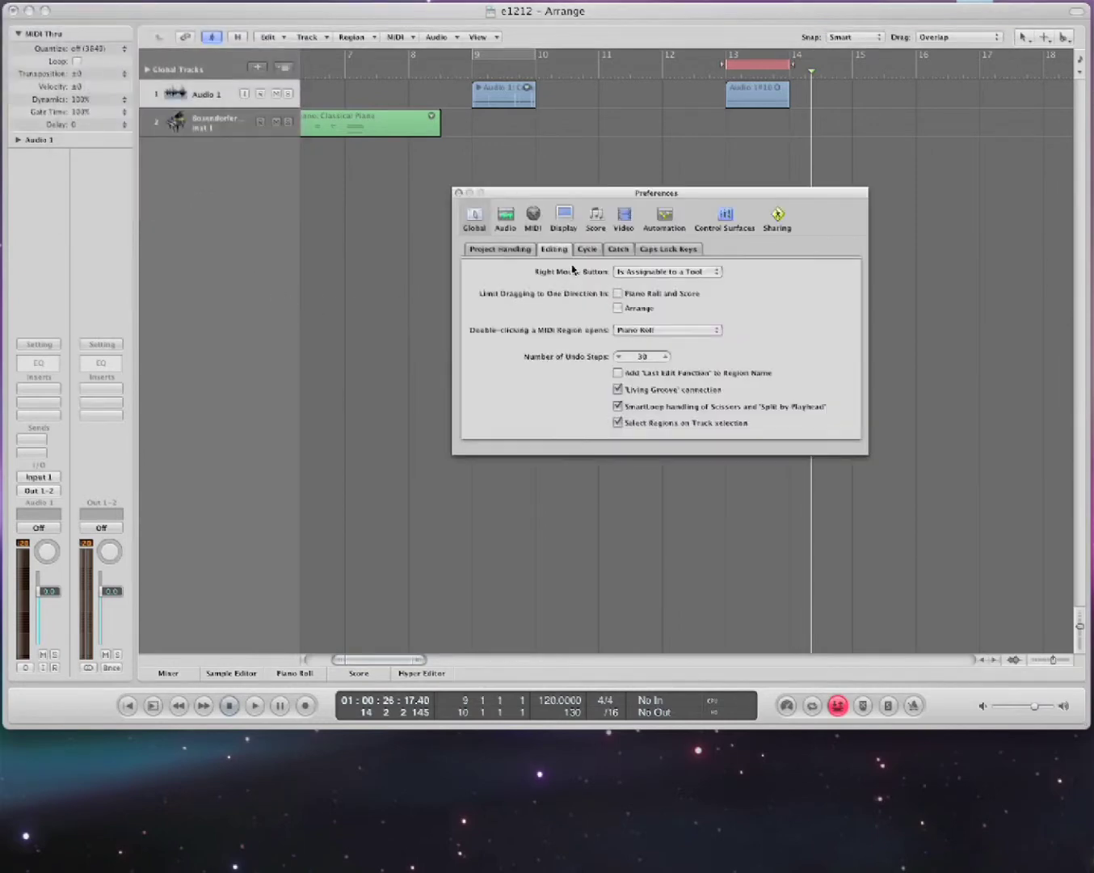
{"action": "left_click", "coordinate": [525, 253]}
{"action": "left_click", "coordinate": [546, 251]}
{"action": "left_click", "coordinate": [686, 274]}
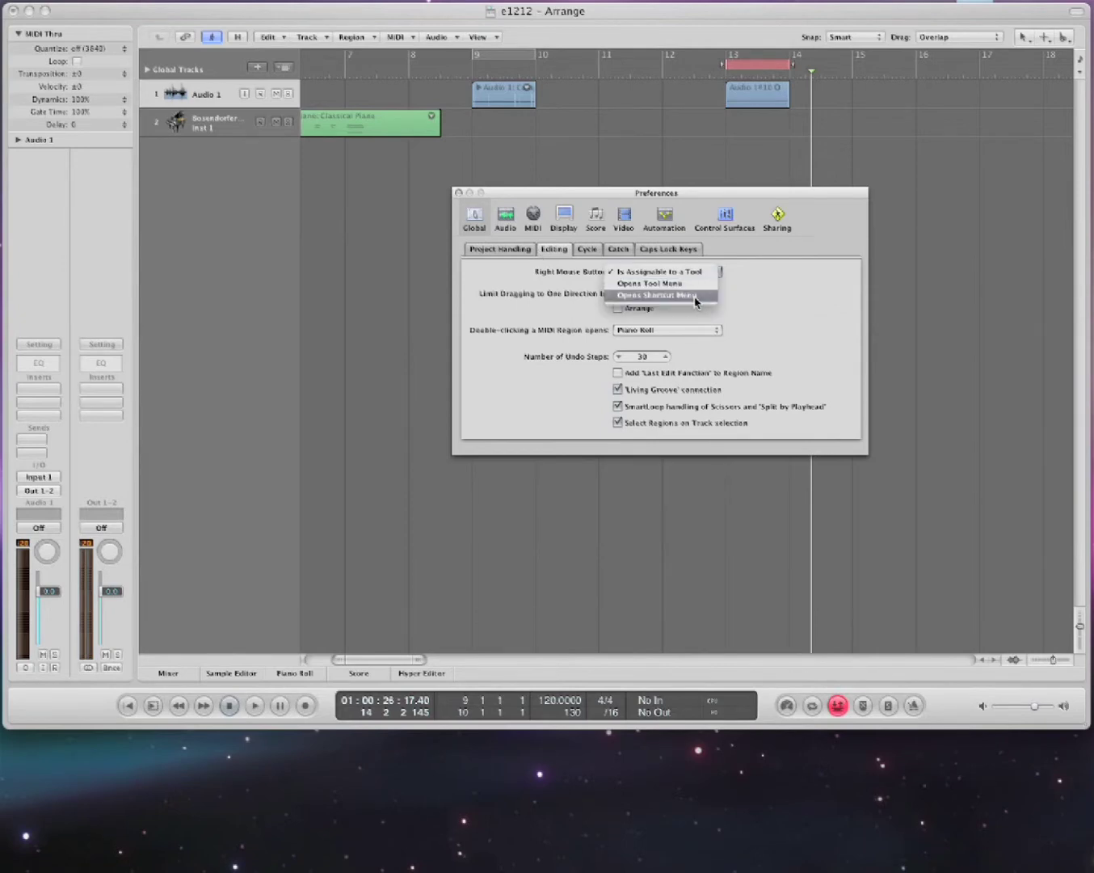
{"action": "left_click", "coordinate": [694, 296]}
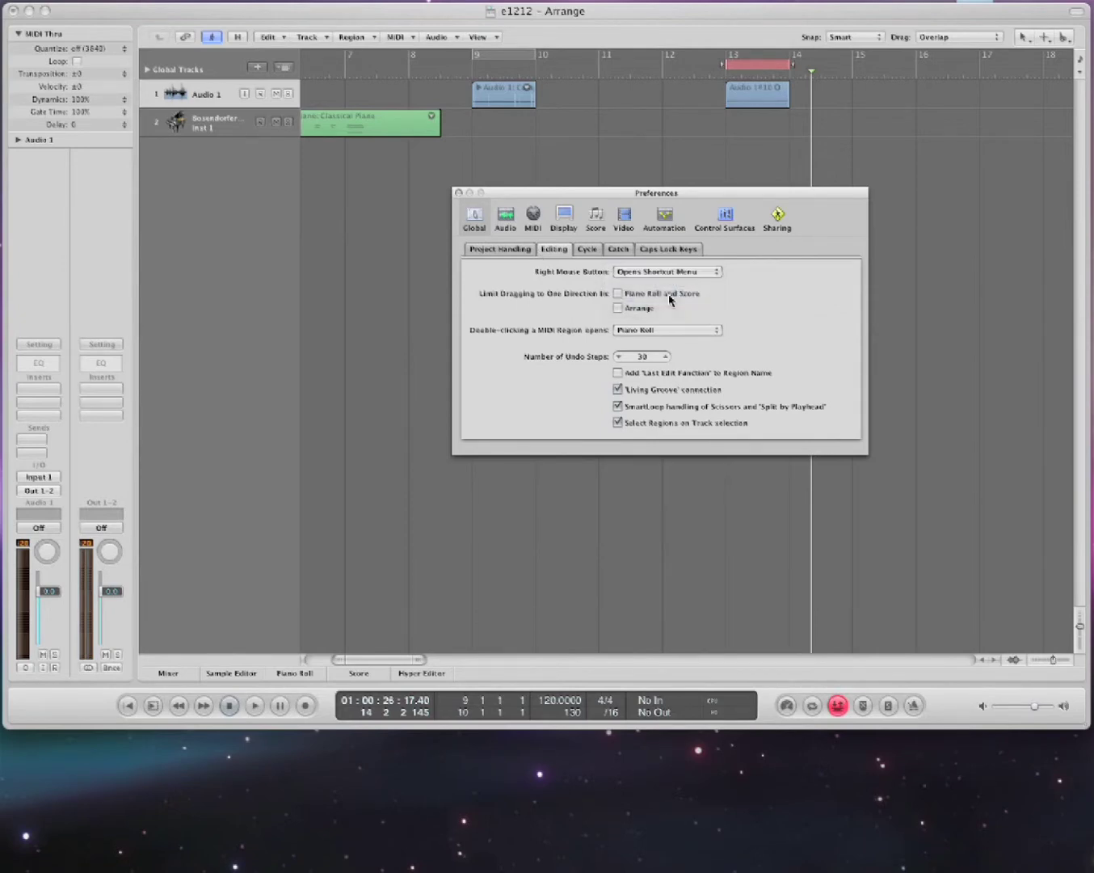
Set the Right Mouse Button preference to Is Assignable to a Tool and close the preferences.
{"action": "left_click", "coordinate": [672, 273]}
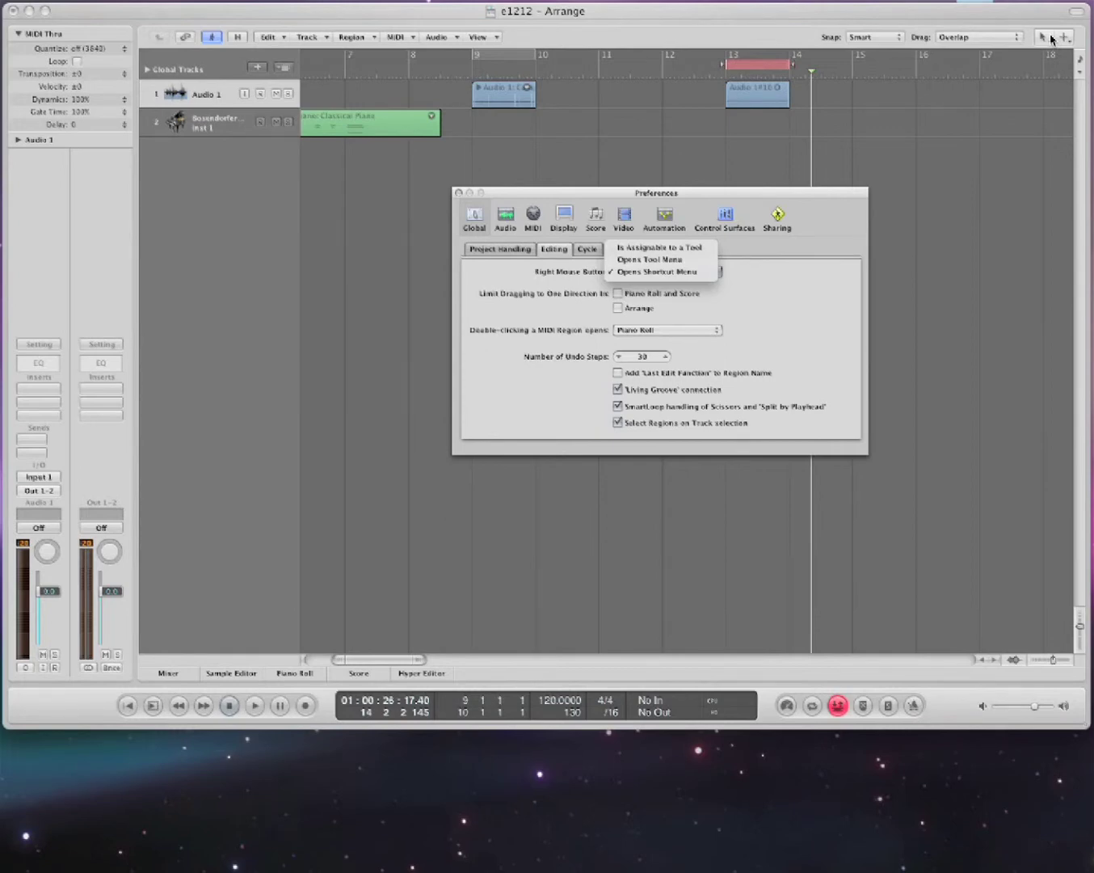
{"action": "left_click", "coordinate": [681, 250]}
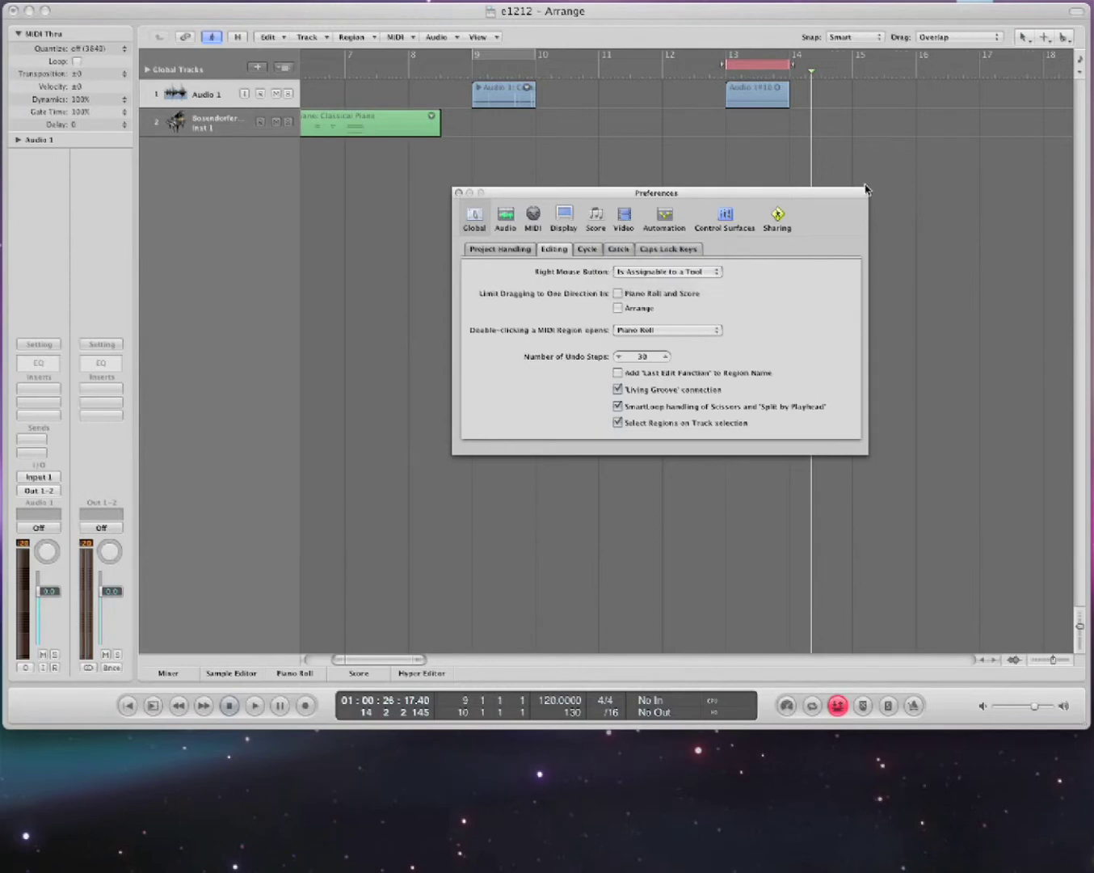
{"action": "left_click", "coordinate": [458, 193]}
Keep Scissors as the right mouse button tool and cut the Audio 1 region at bar 13 in three places.
{"action": "left_click", "coordinate": [1067, 37]}
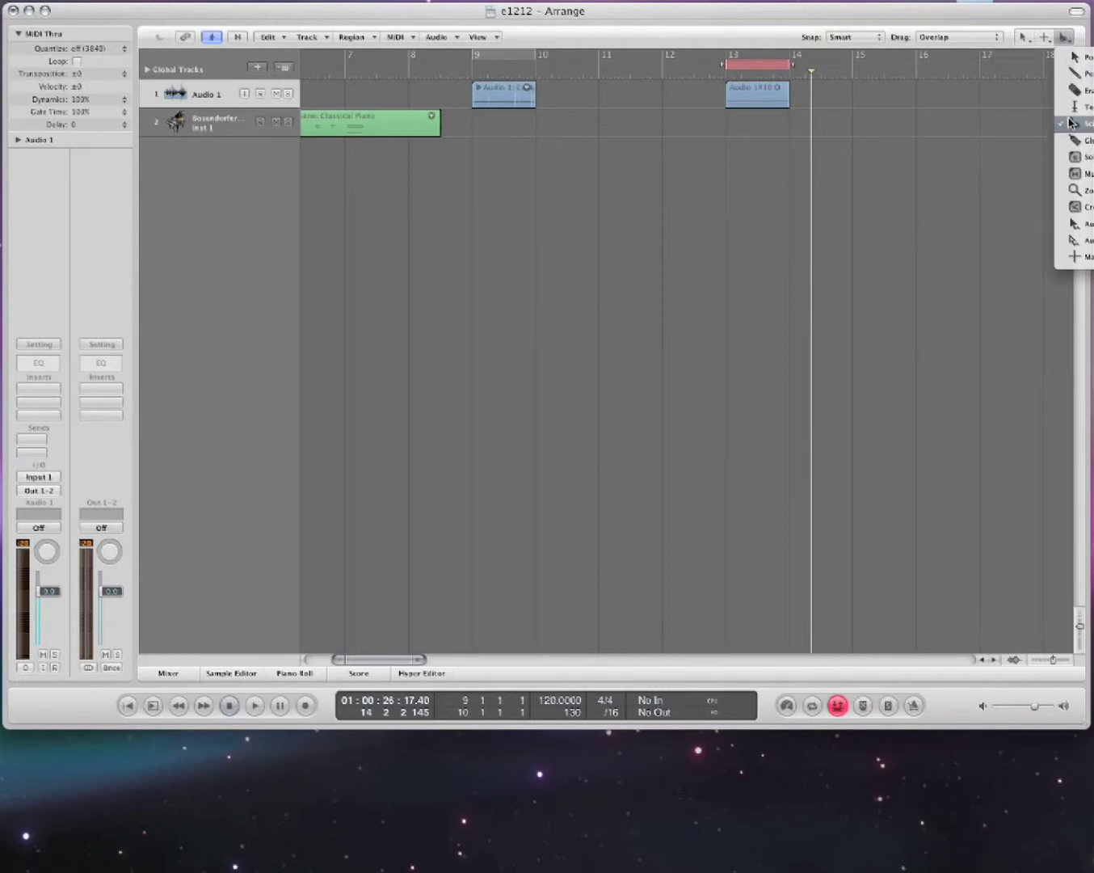
{"action": "left_click", "coordinate": [933, 135]}
{"action": "right_click", "coordinate": [742, 91]}
{"action": "right_click", "coordinate": [750, 95]}
{"action": "right_click", "coordinate": [774, 100]}
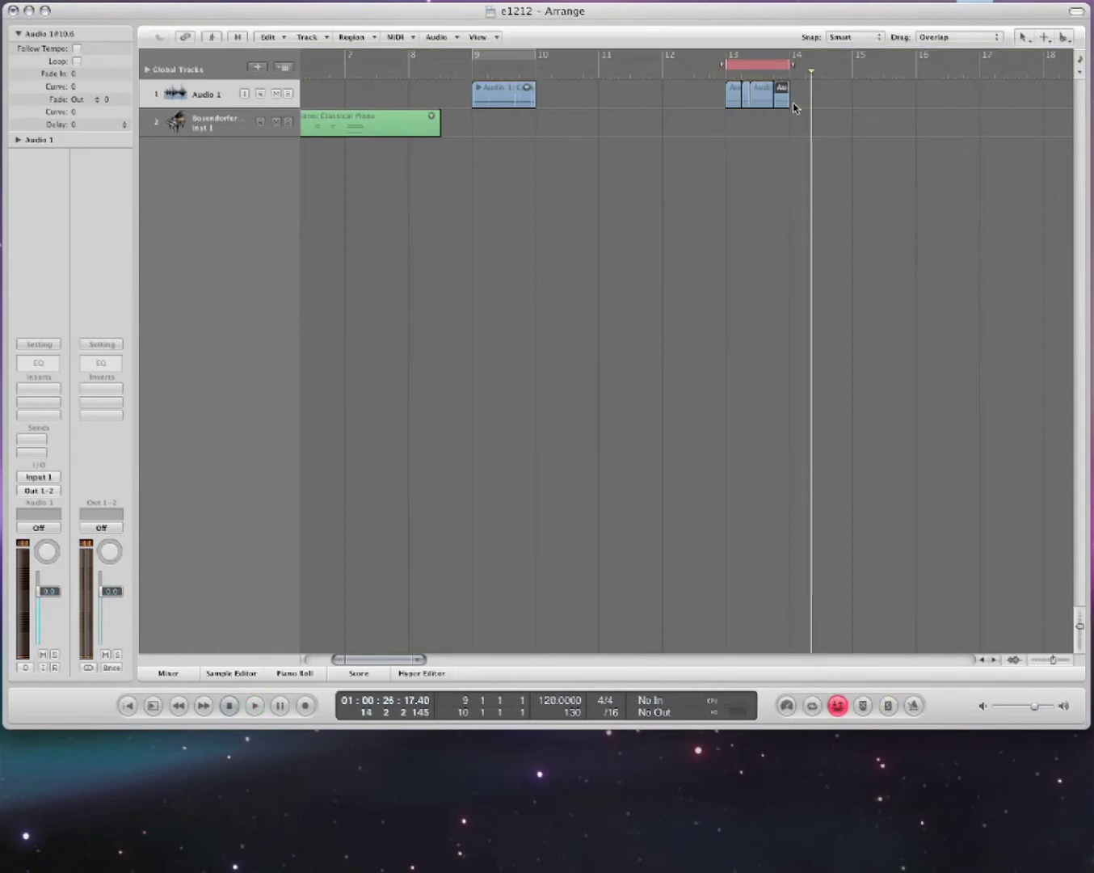
Cut the Audio 1 region at bar 9 into three parts and the Classical Piano region into four with the Scissors tool.
{"action": "right_click", "coordinate": [512, 101]}
{"action": "right_click", "coordinate": [488, 101]}
{"action": "right_click", "coordinate": [418, 121]}
{"action": "right_click", "coordinate": [345, 122]}
{"action": "right_click", "coordinate": [386, 122]}
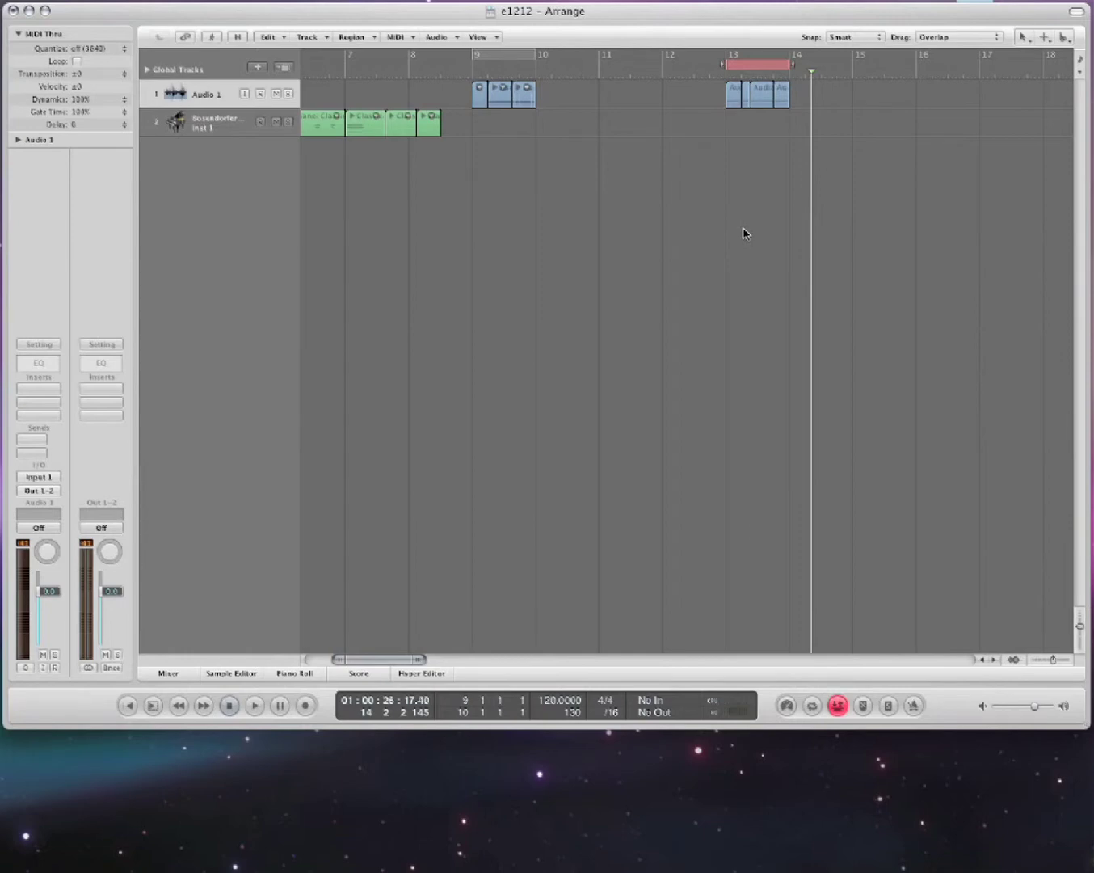
Return the playhead to the start of the project and turn off Autopunch.
{"action": "key", "text": "Return"}
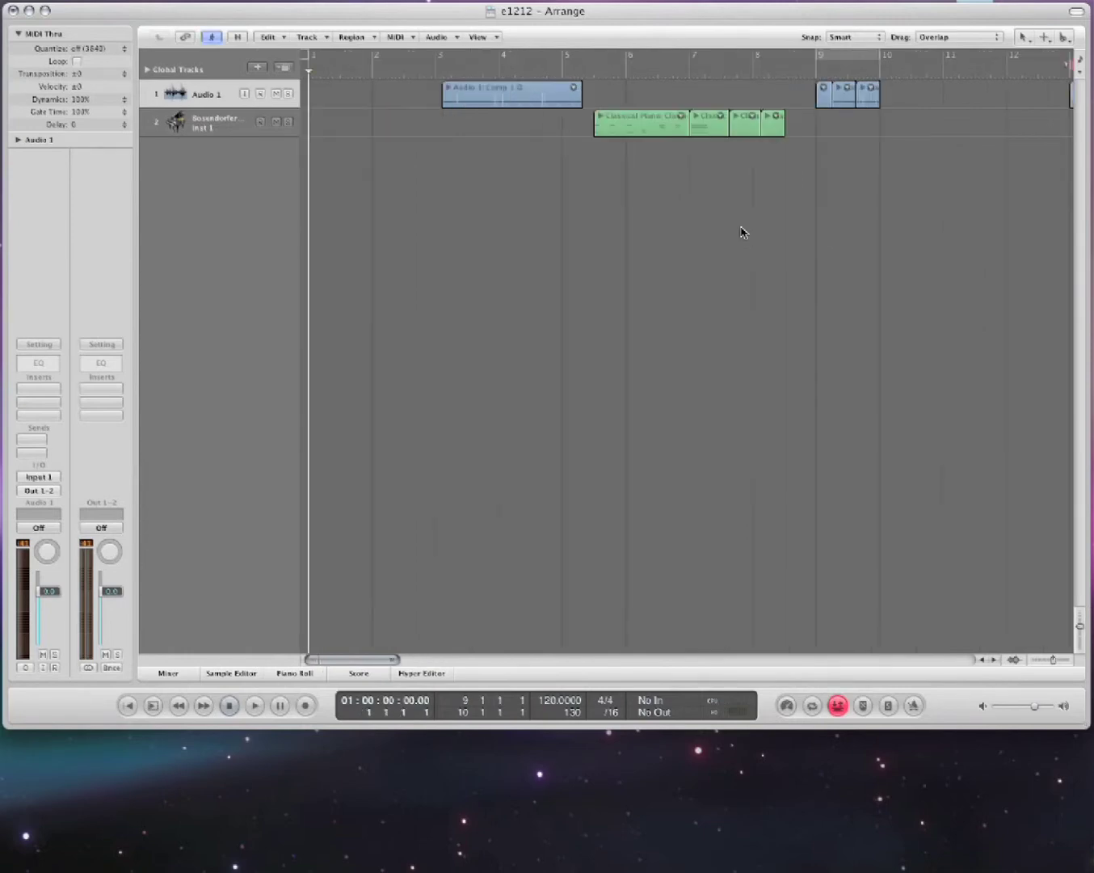
{"action": "key", "text": "super+Left"}
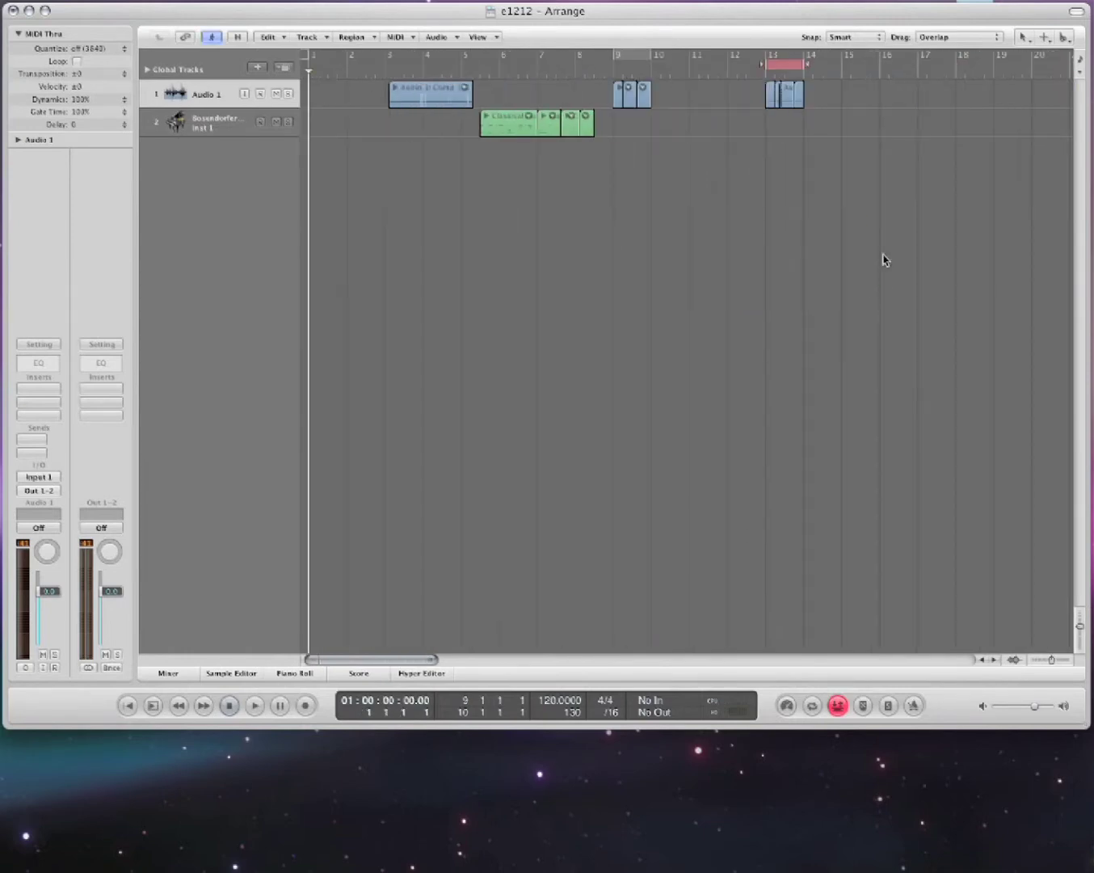
{"action": "left_click", "coordinate": [837, 706]}
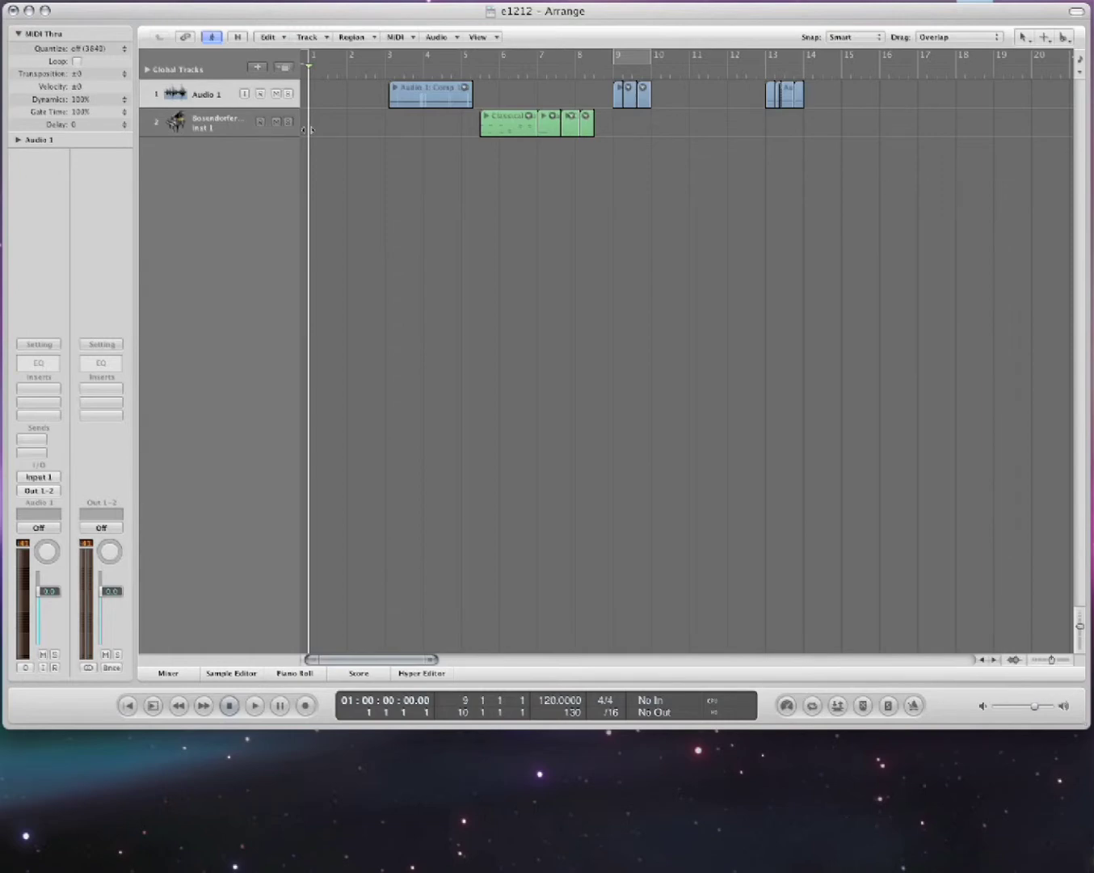
Show the Mixer and add an Audio 2 track below Audio 1 with duplicate settings.
{"action": "key", "text": "x"}
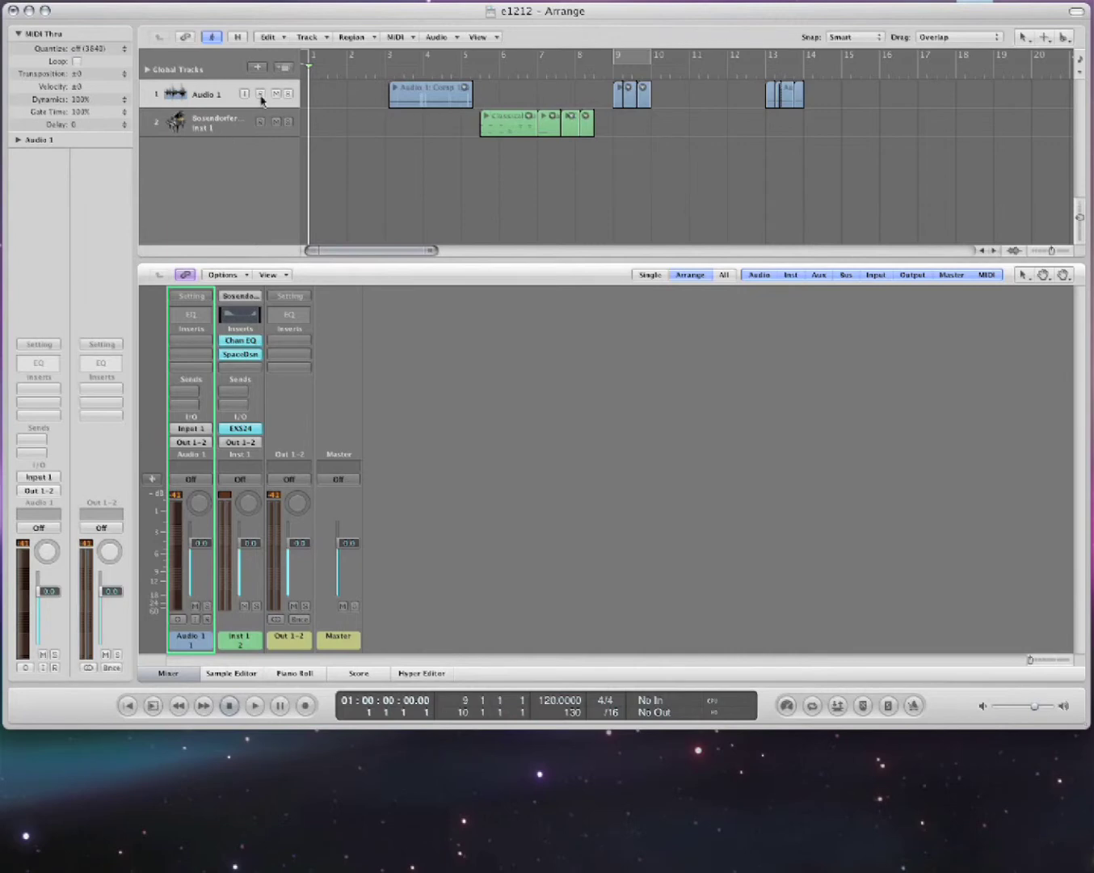
{"action": "left_click", "coordinate": [283, 67]}
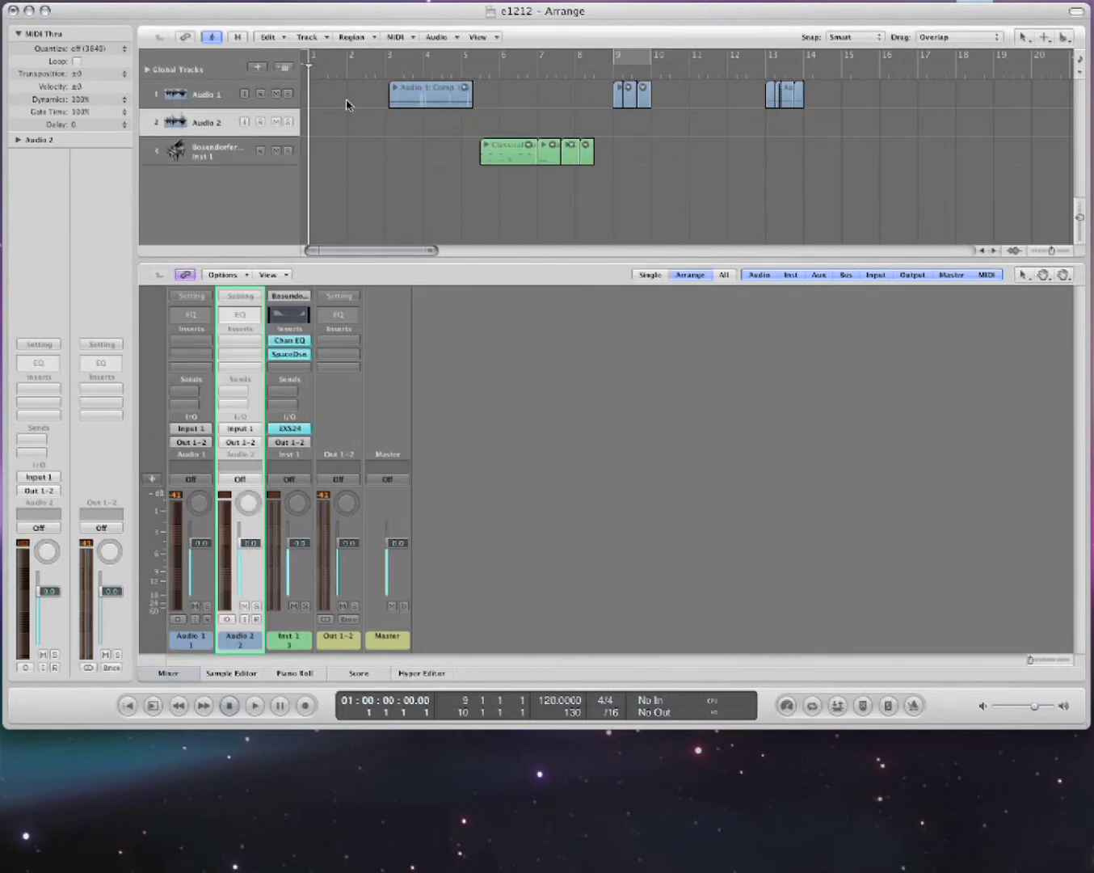
Move the three bar 9 regions onto the Audio 2 track and shift the four bar 13 regions to about bar 7.5.
{"action": "left_click_drag", "start_coordinate": [585, 102], "coordinate": [706, 103]}
{"action": "left_click_drag", "start_coordinate": [639, 102], "coordinate": [642, 116]}
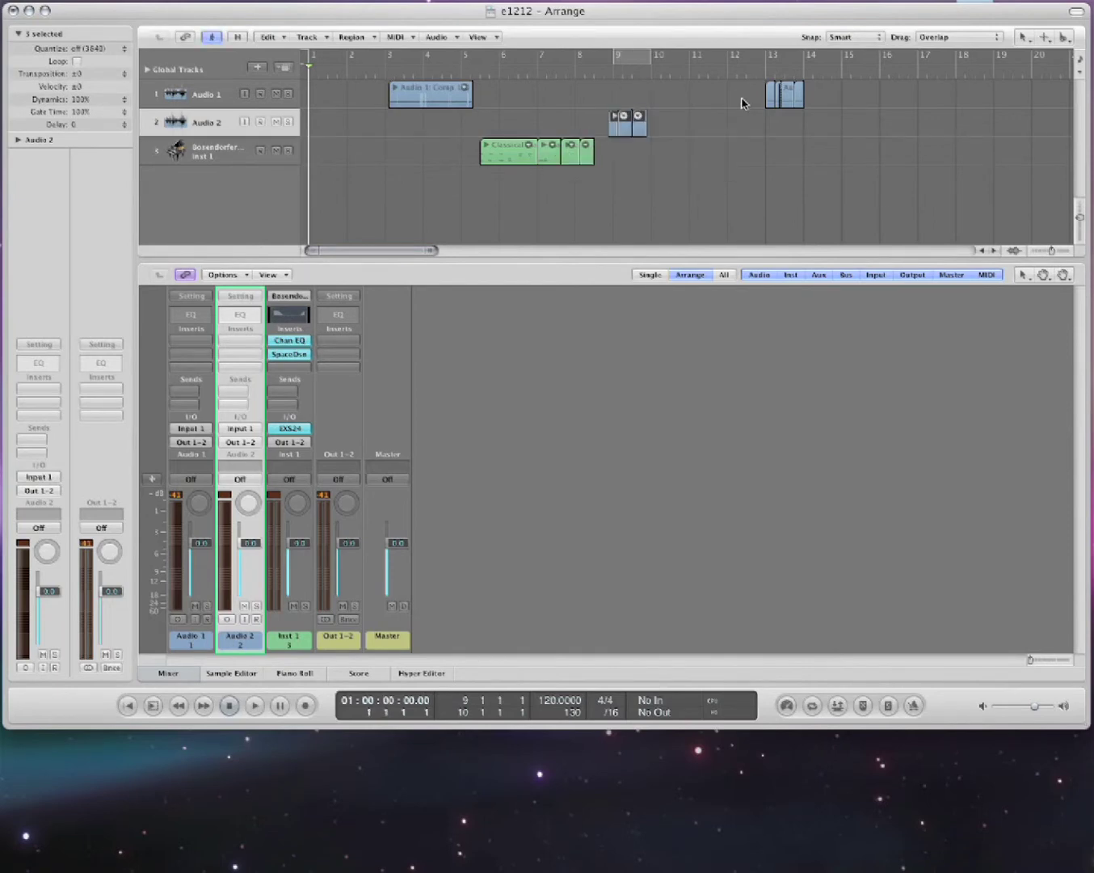
{"action": "left_click_drag", "start_coordinate": [781, 96], "coordinate": [583, 99]}
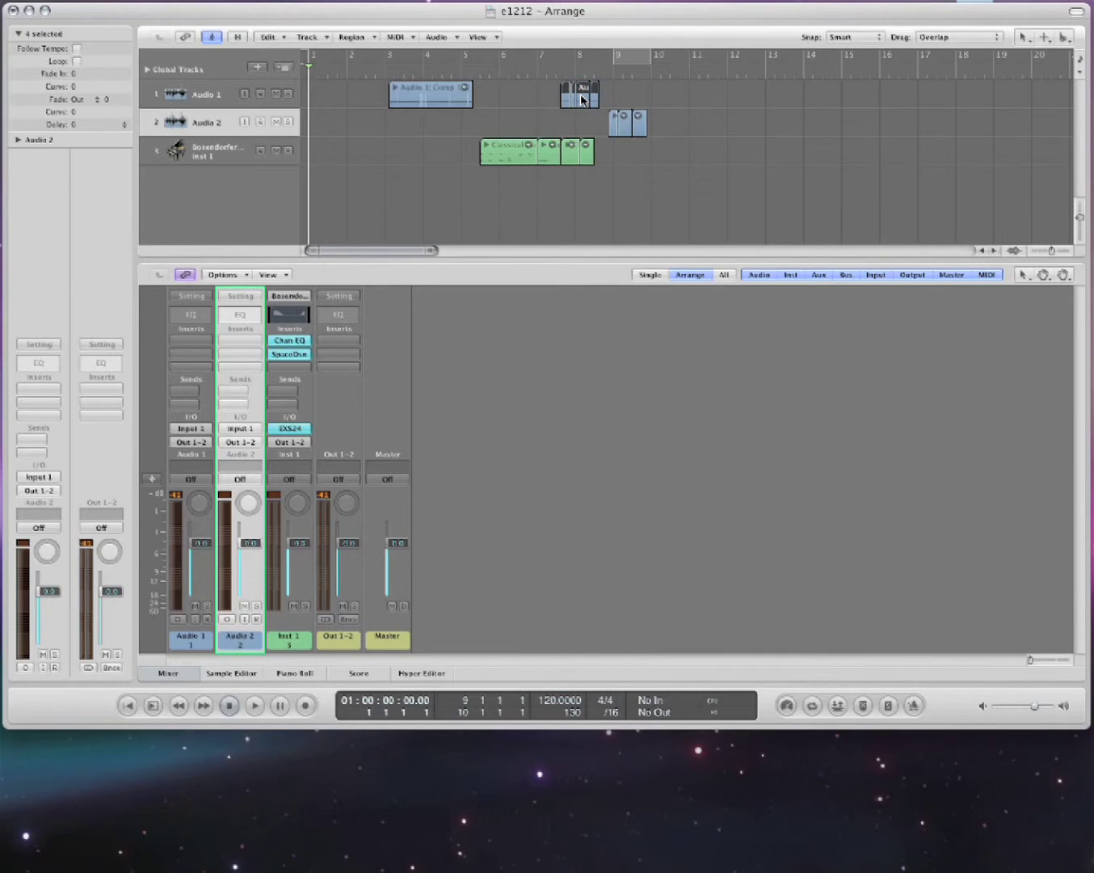
Assign the Audio 1 channel to Group 1, name the group apples, and enable Region Selection (Edit) for it.
{"action": "left_click", "coordinate": [195, 468]}
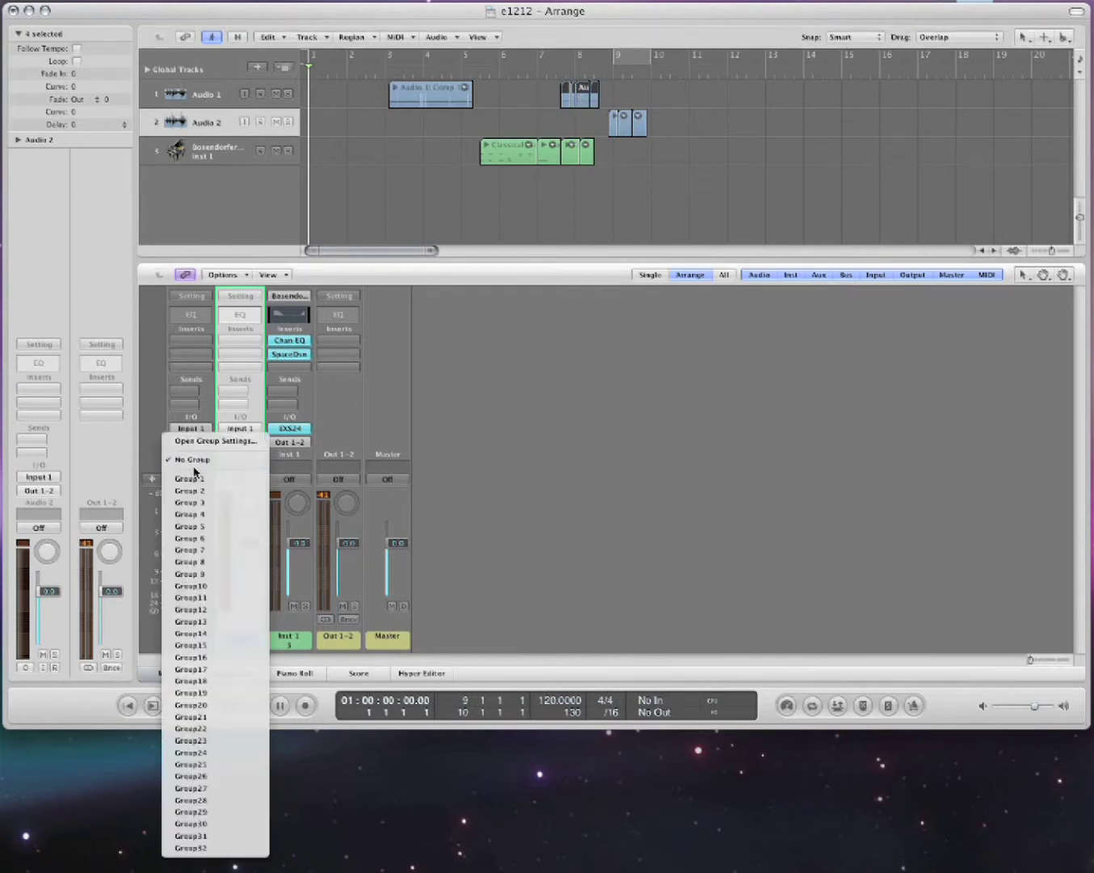
{"action": "left_click", "coordinate": [192, 480]}
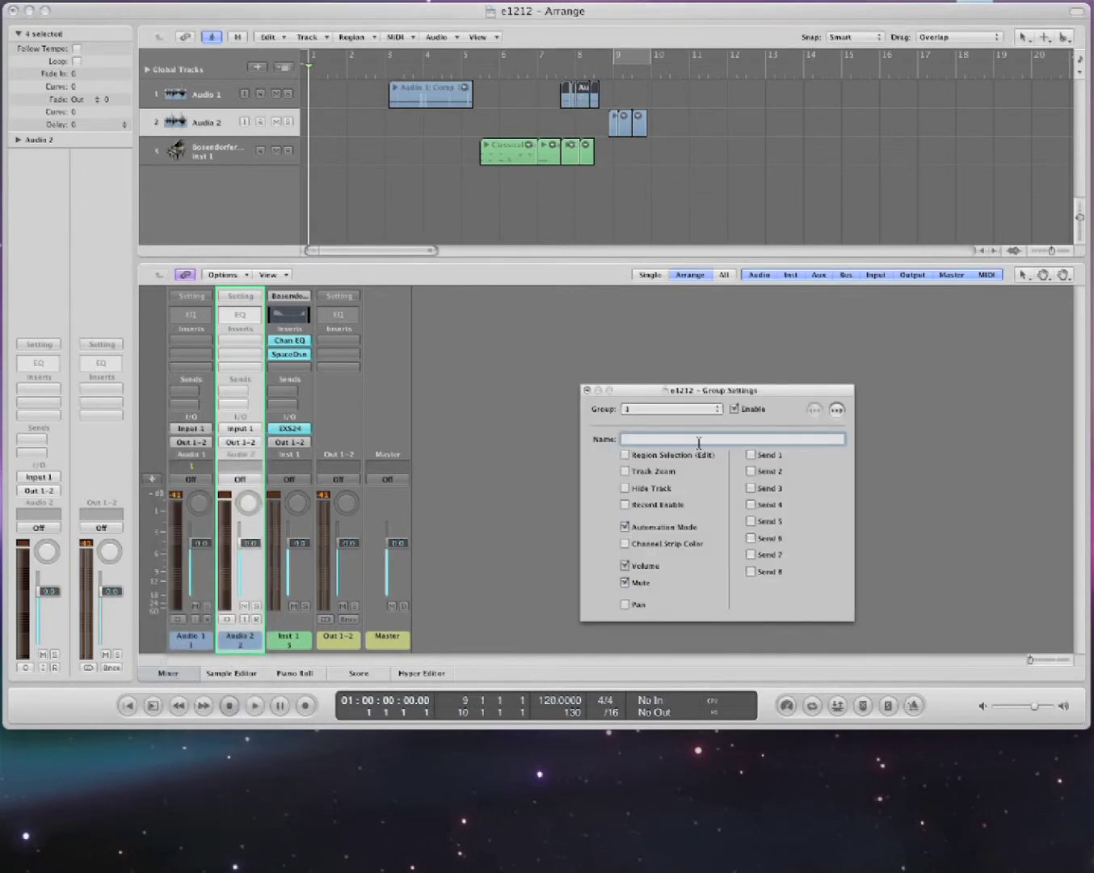
{"action": "type", "text": "apples"}
{"action": "left_click", "coordinate": [624, 456]}
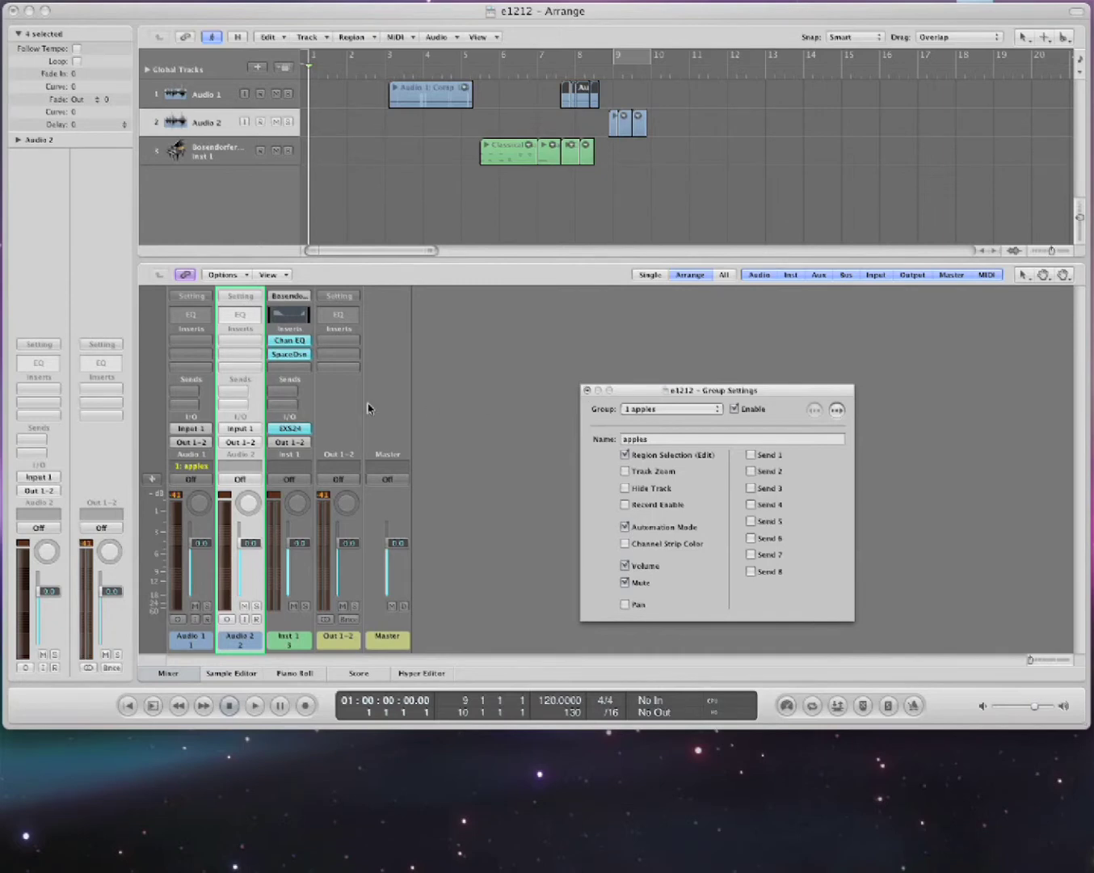
{"action": "left_click", "coordinate": [587, 392]}
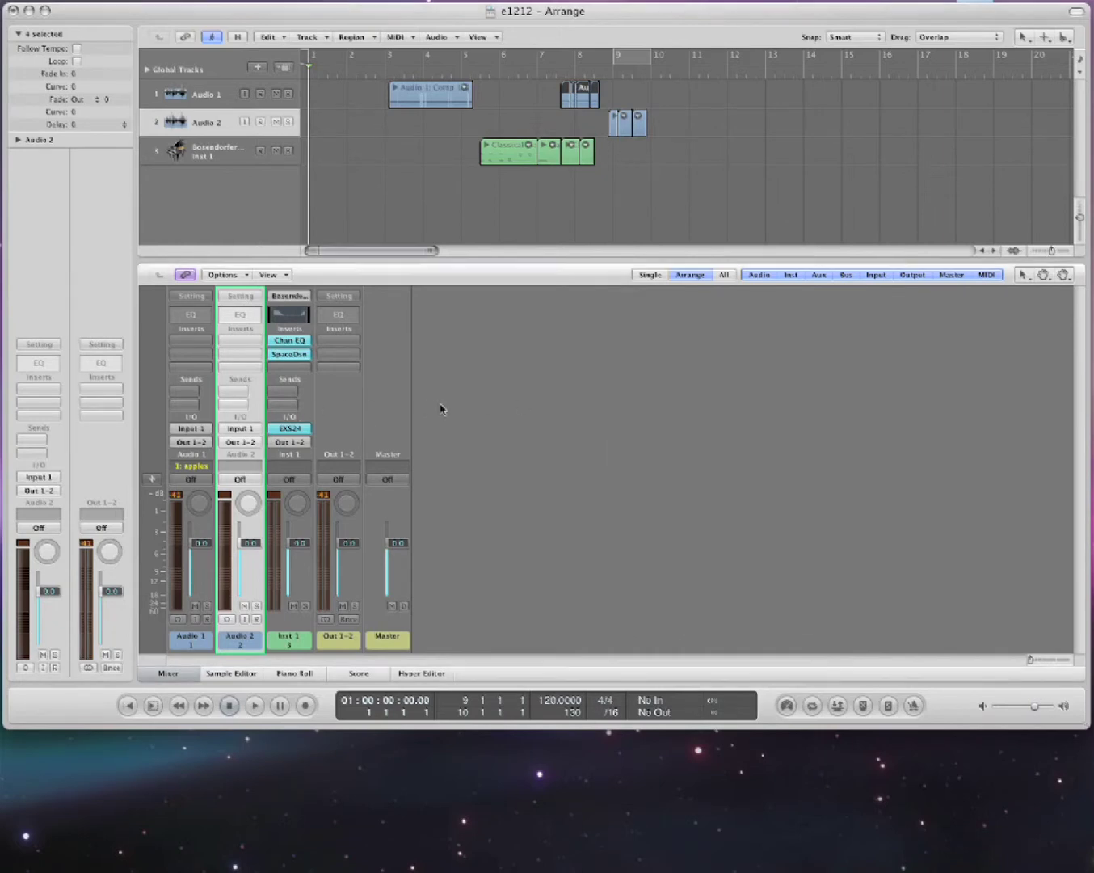
Add the Audio 2 and Inst 1 channels to the apples group.
{"action": "left_click", "coordinate": [240, 468]}
{"action": "left_click", "coordinate": [270, 482]}
{"action": "left_click", "coordinate": [289, 467]}
{"action": "left_click", "coordinate": [294, 481]}
{"action": "left_click", "coordinate": [376, 182]}
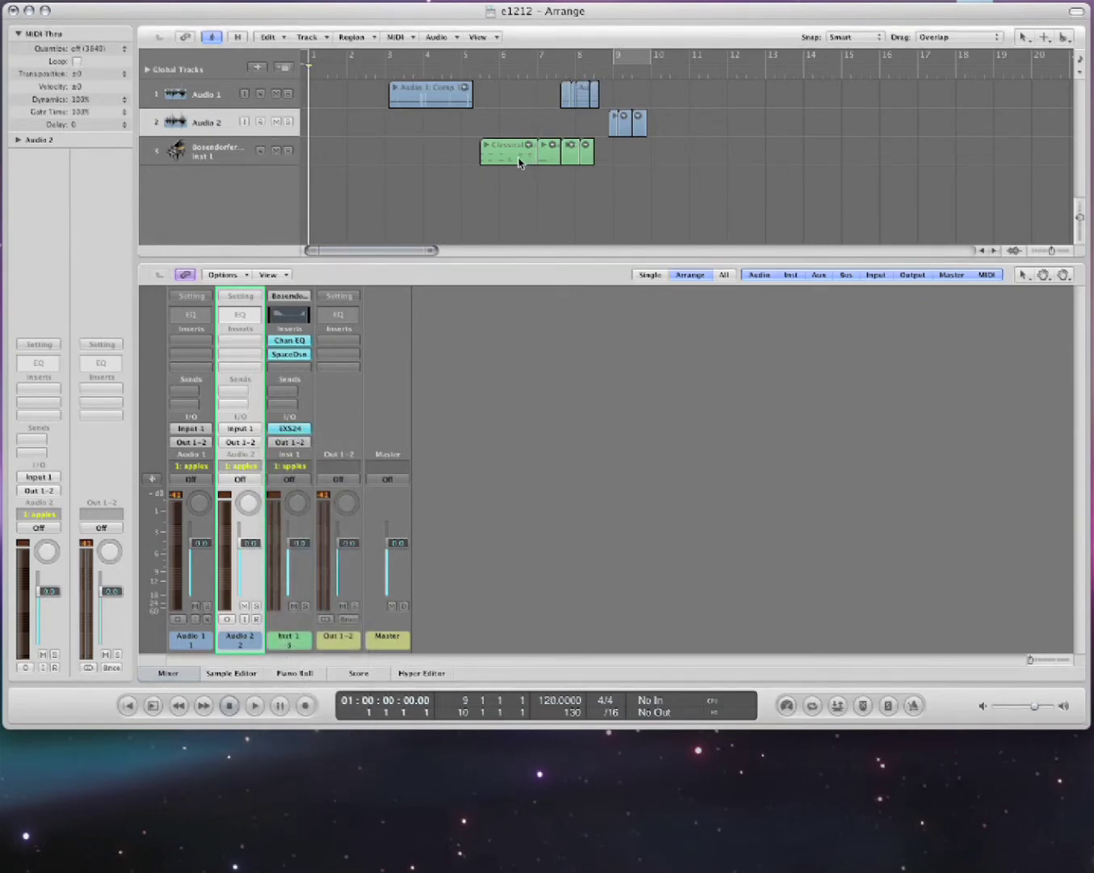
Move the grouped regions earlier, with the piano regions starting just before bar 4 and at about bar 6.5, and the cut Audio 1 regions near bar 7.
{"action": "left_click_drag", "start_coordinate": [435, 164], "coordinate": [619, 171]}
{"action": "left_click_drag", "start_coordinate": [519, 159], "coordinate": [571, 163]}
{"action": "key", "text": "super+z"}
{"action": "left_click", "coordinate": [571, 161]}
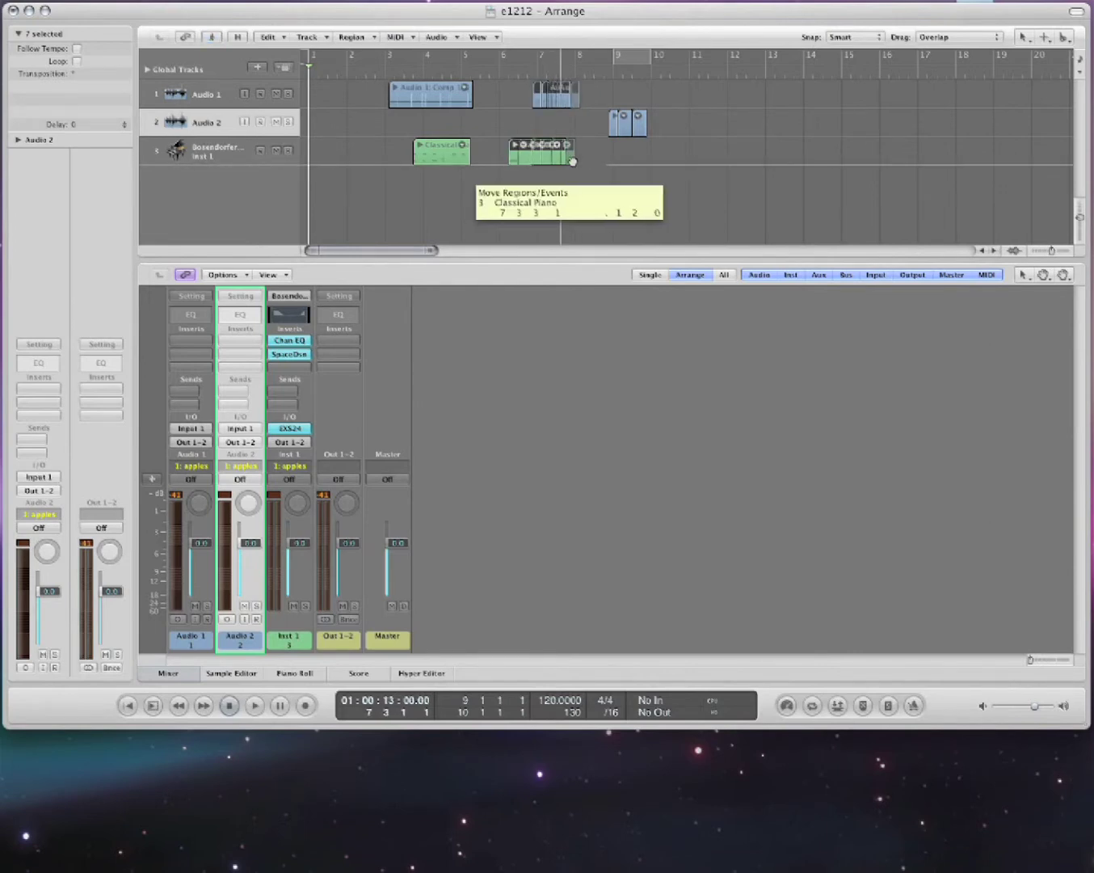
Cut the overlapping Audio 1 and piano regions together at about bars 4.25 and 4.75.
{"action": "left_click", "coordinate": [517, 187]}
{"action": "left_click", "coordinate": [433, 91]}
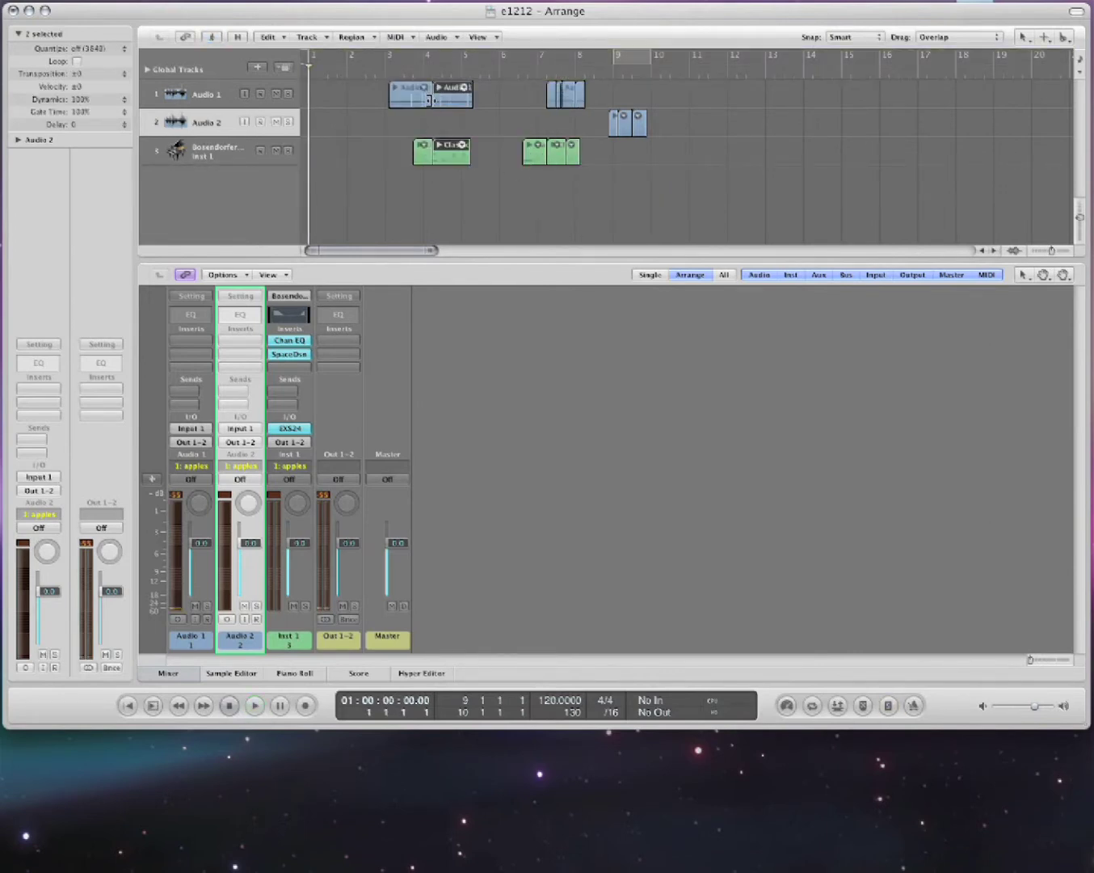
{"action": "left_click", "coordinate": [455, 93]}
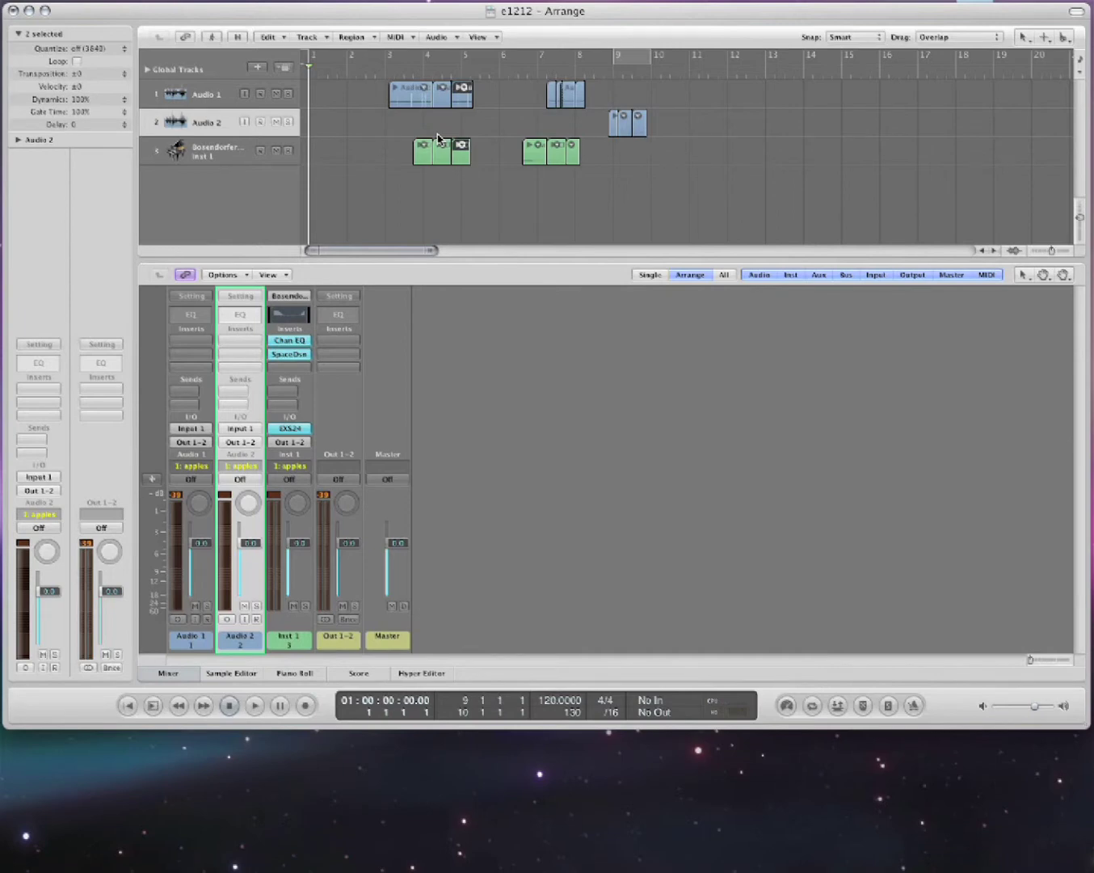
Show track automation, hide the Mixer, and add eleven volume points on Audio 2 from bar 2 to bar 8, between about -27 and +4.8 dB.
{"action": "key", "text": "a"}
{"action": "key", "text": "x"}
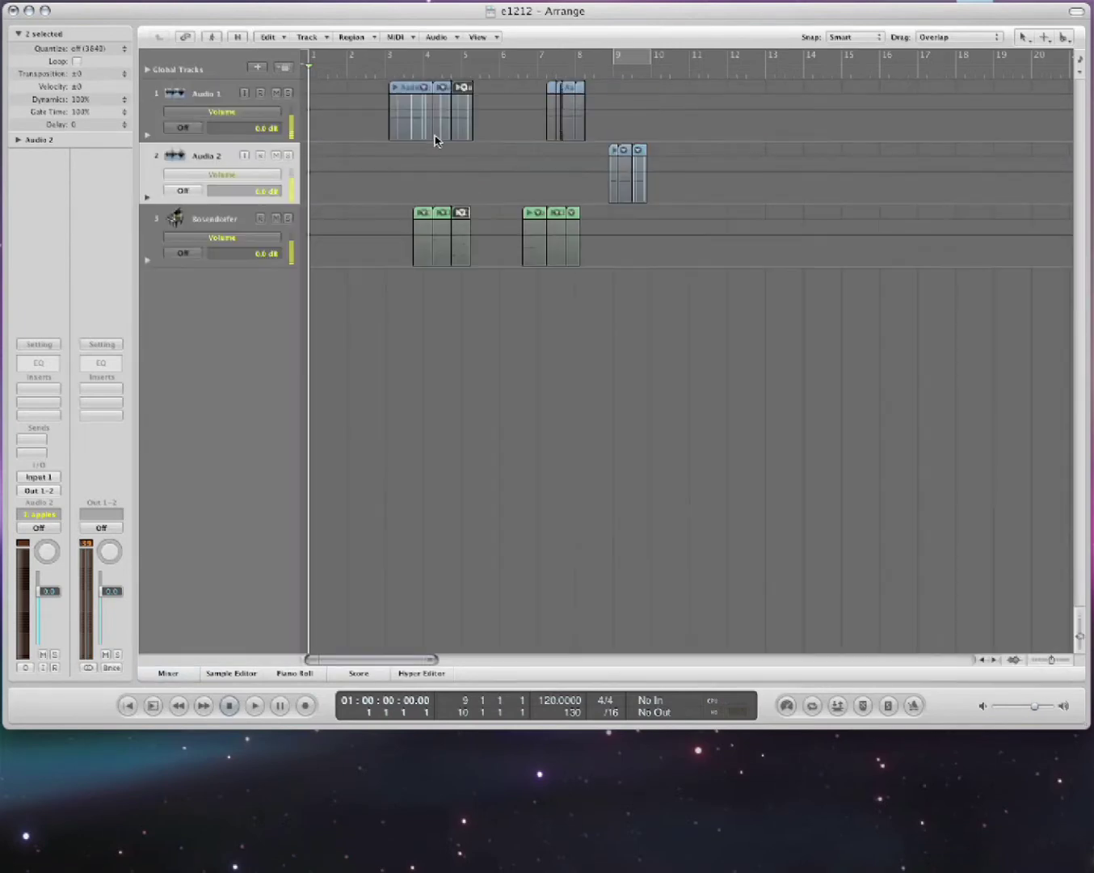
{"action": "left_click", "coordinate": [355, 172]}
{"action": "left_click", "coordinate": [365, 163]}
{"action": "left_click", "coordinate": [373, 177]}
{"action": "left_click", "coordinate": [401, 163]}
{"action": "left_click", "coordinate": [414, 196]}
{"action": "left_click", "coordinate": [450, 184]}
{"action": "left_click", "coordinate": [476, 174]}
{"action": "left_click", "coordinate": [510, 192]}
{"action": "left_click", "coordinate": [530, 170]}
{"action": "left_click", "coordinate": [548, 186]}
{"action": "left_click", "coordinate": [585, 170]}
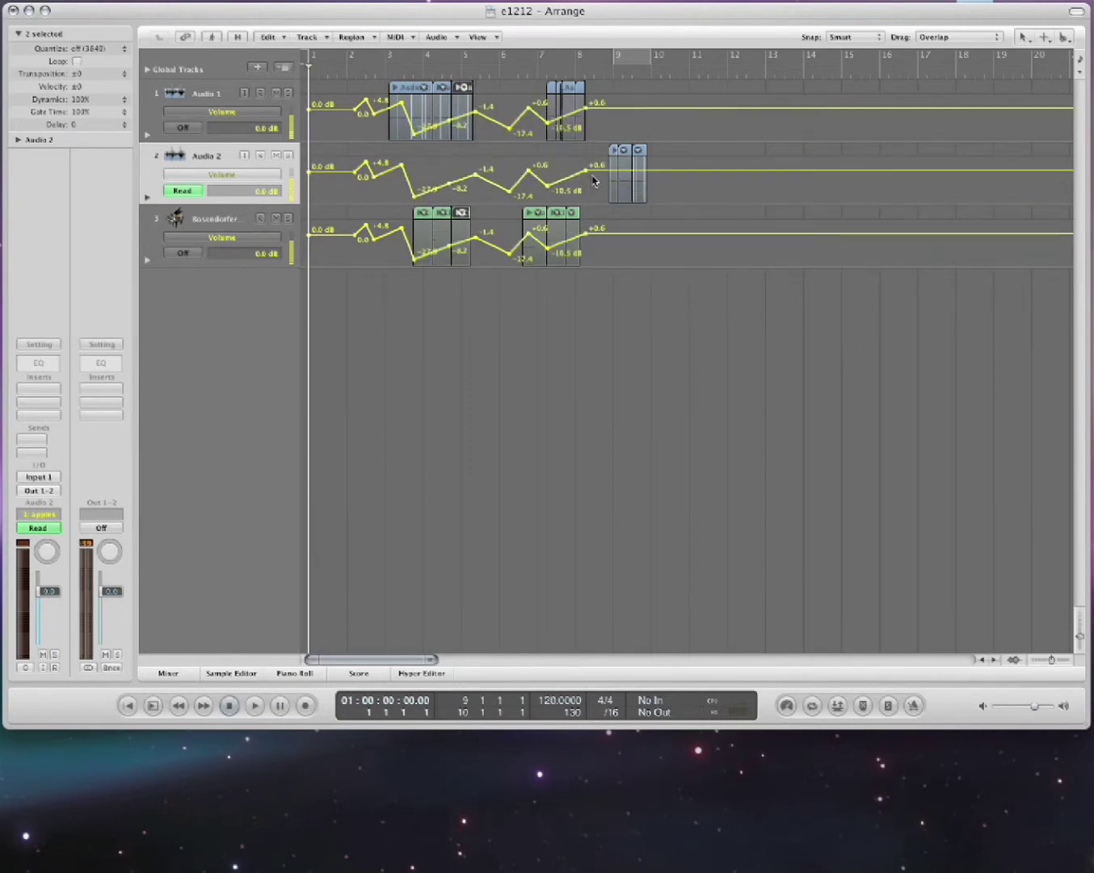
Hide the track automation and play the arrangement from the start.
{"action": "key", "text": "a"}
{"action": "key", "text": "space"}
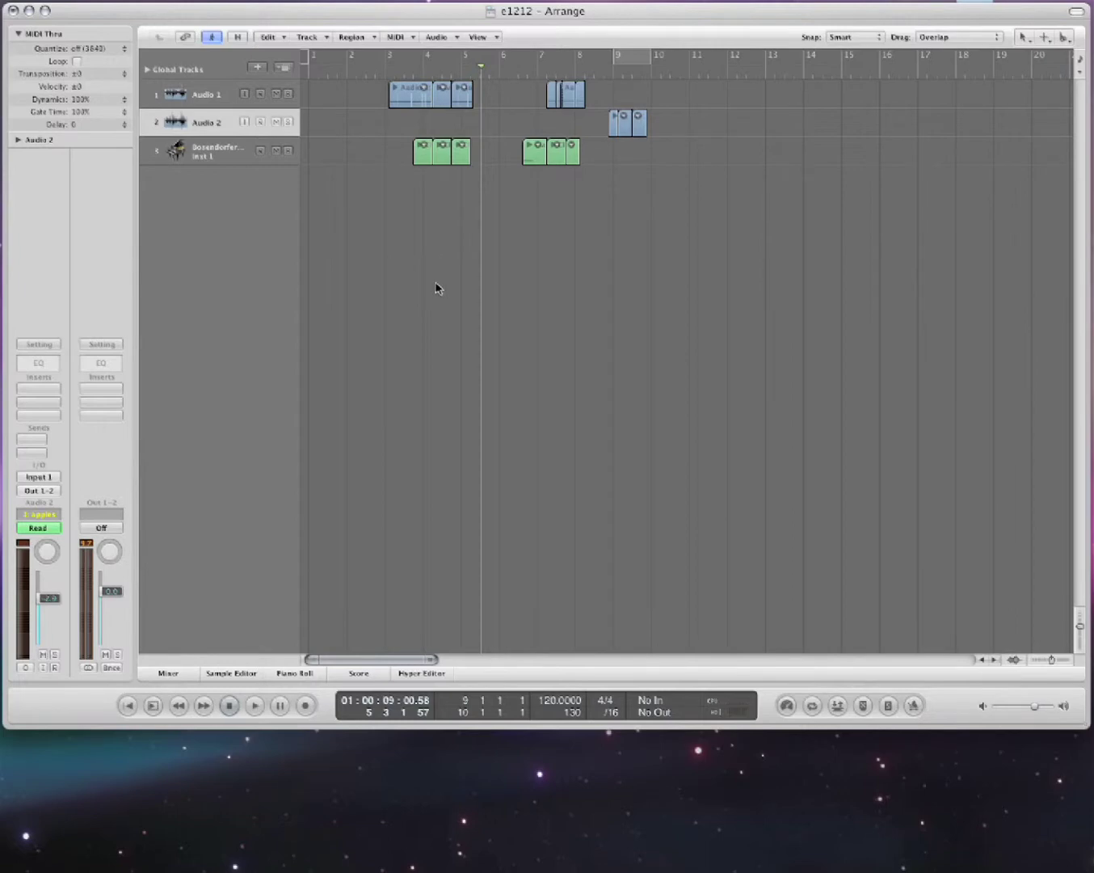
Close the current project and create a new empty one with one software instrument track and the Library open.
{"action": "key", "text": "super+n"}
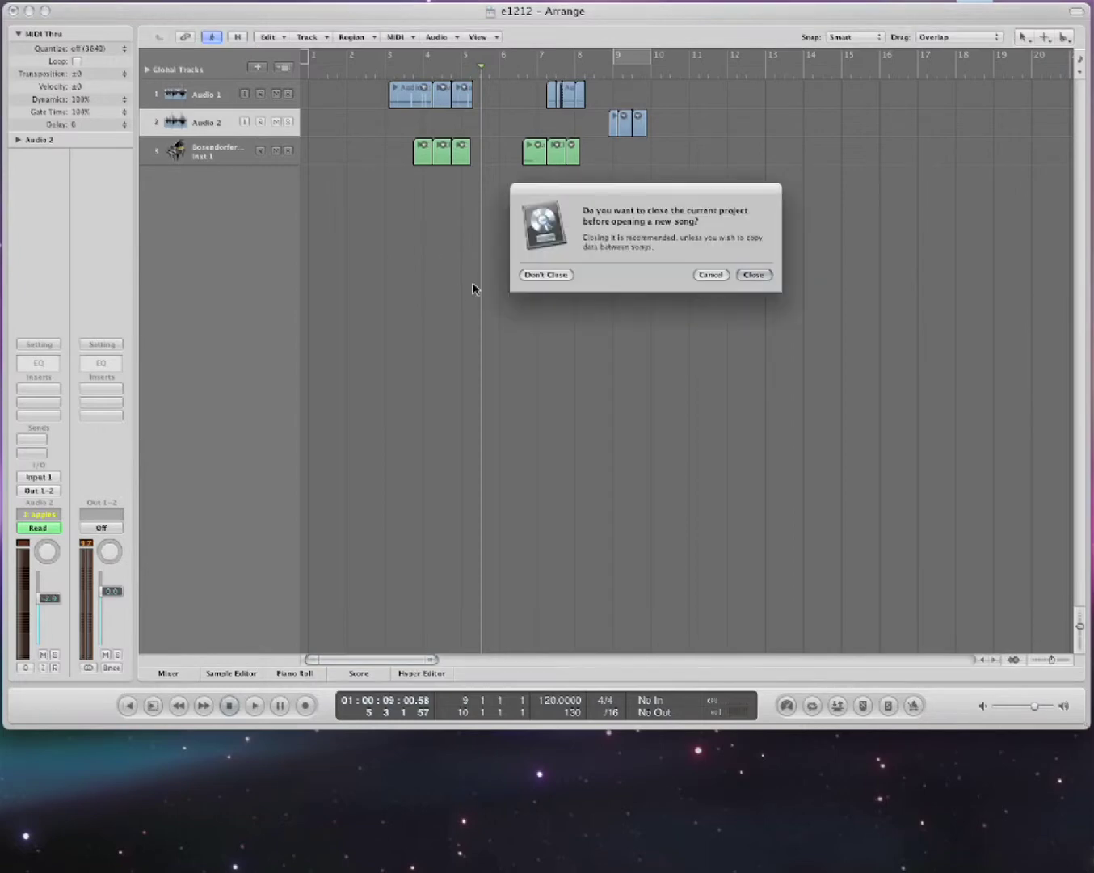
{"action": "left_click", "coordinate": [752, 274]}
{"action": "left_click", "coordinate": [556, 274]}
{"action": "left_click", "coordinate": [587, 174]}
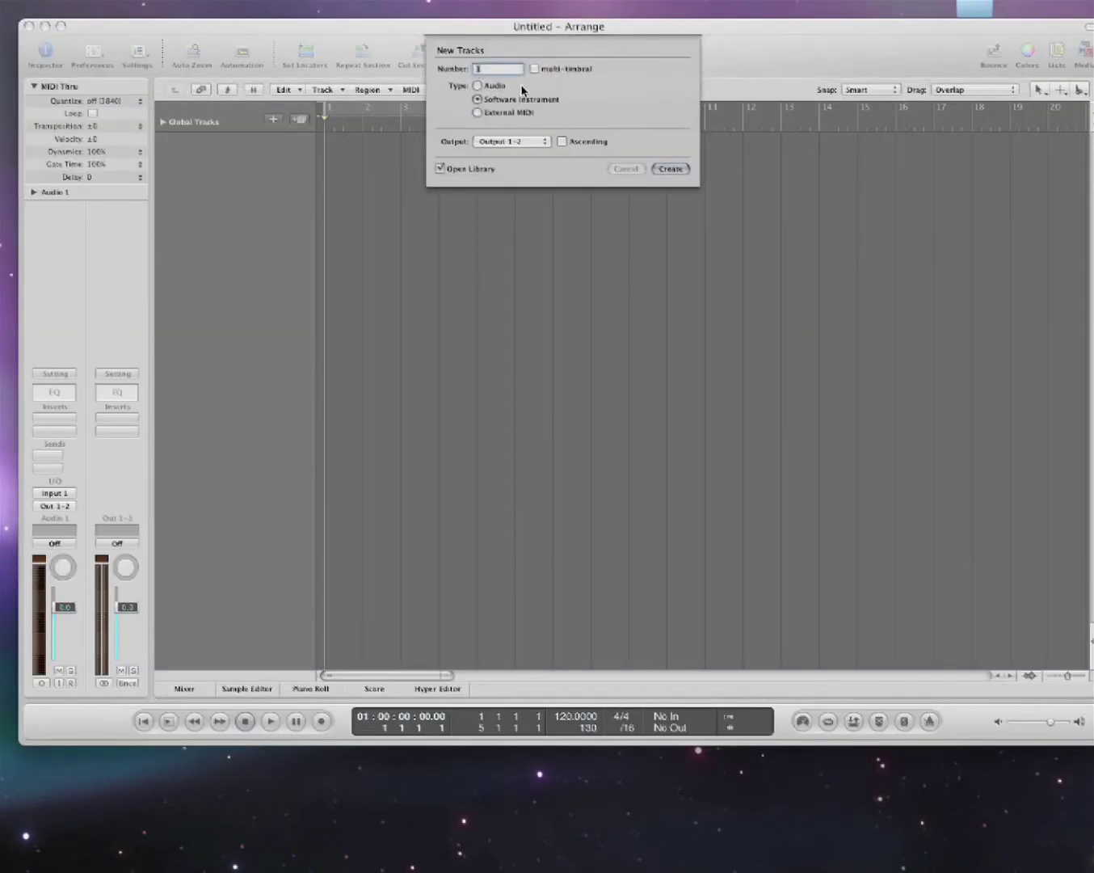
{"action": "left_click", "coordinate": [672, 169]}
{"action": "left_click", "coordinate": [1088, 28]}
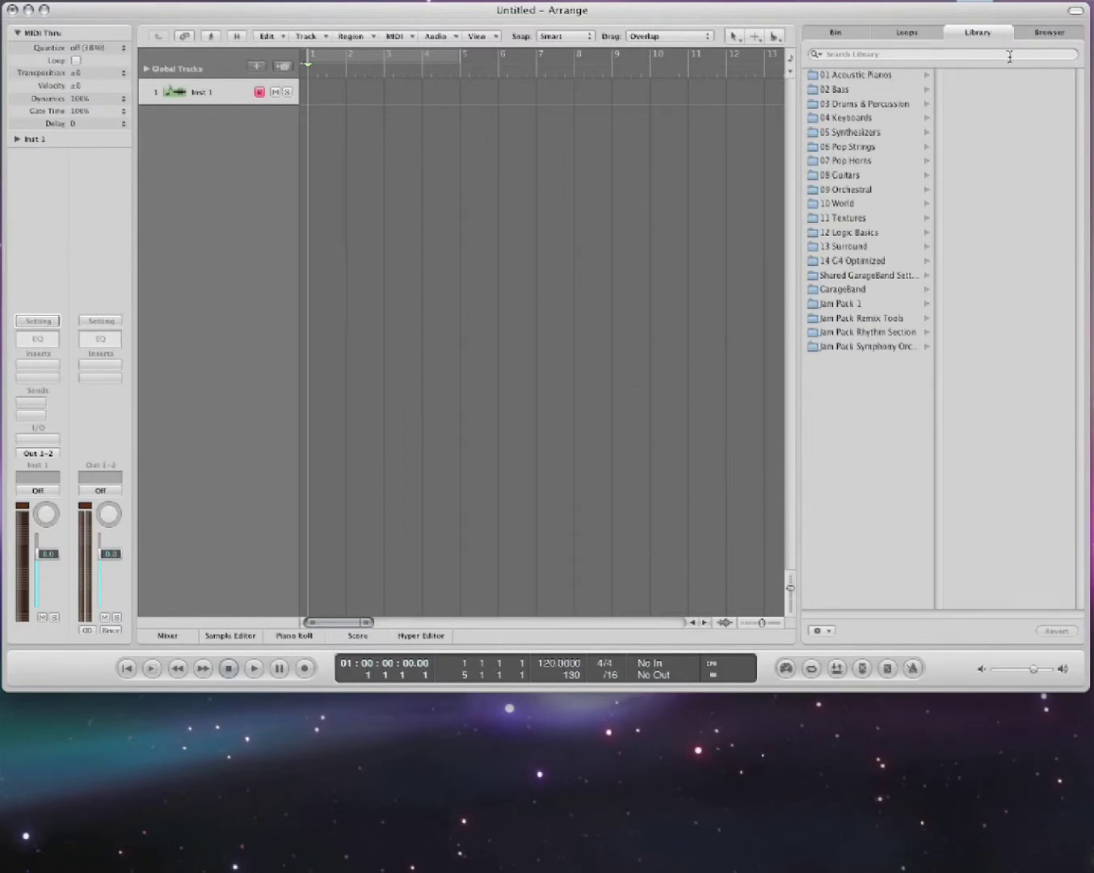
Load the Analog Phaser Pulse setting from Synthesizers, Sequence Elements onto the instrument track.
{"action": "left_click", "coordinate": [872, 134]}
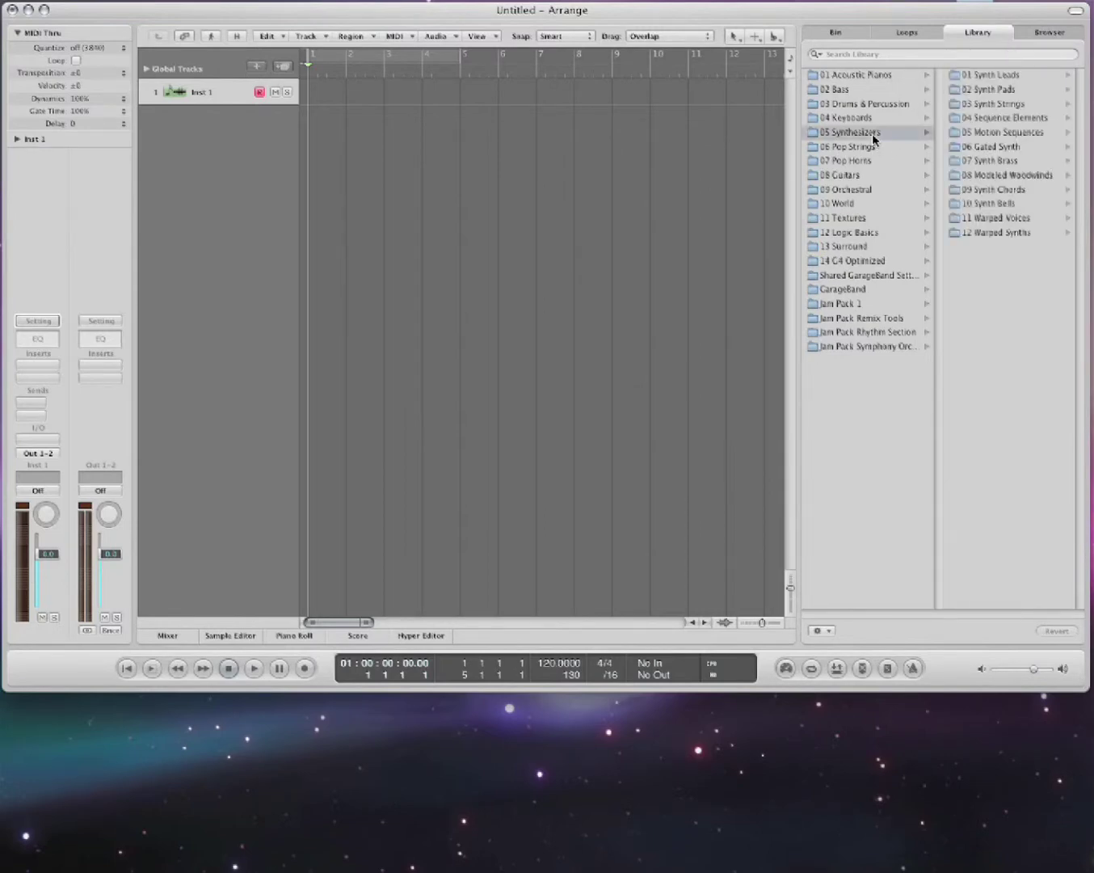
{"action": "left_click", "coordinate": [994, 132]}
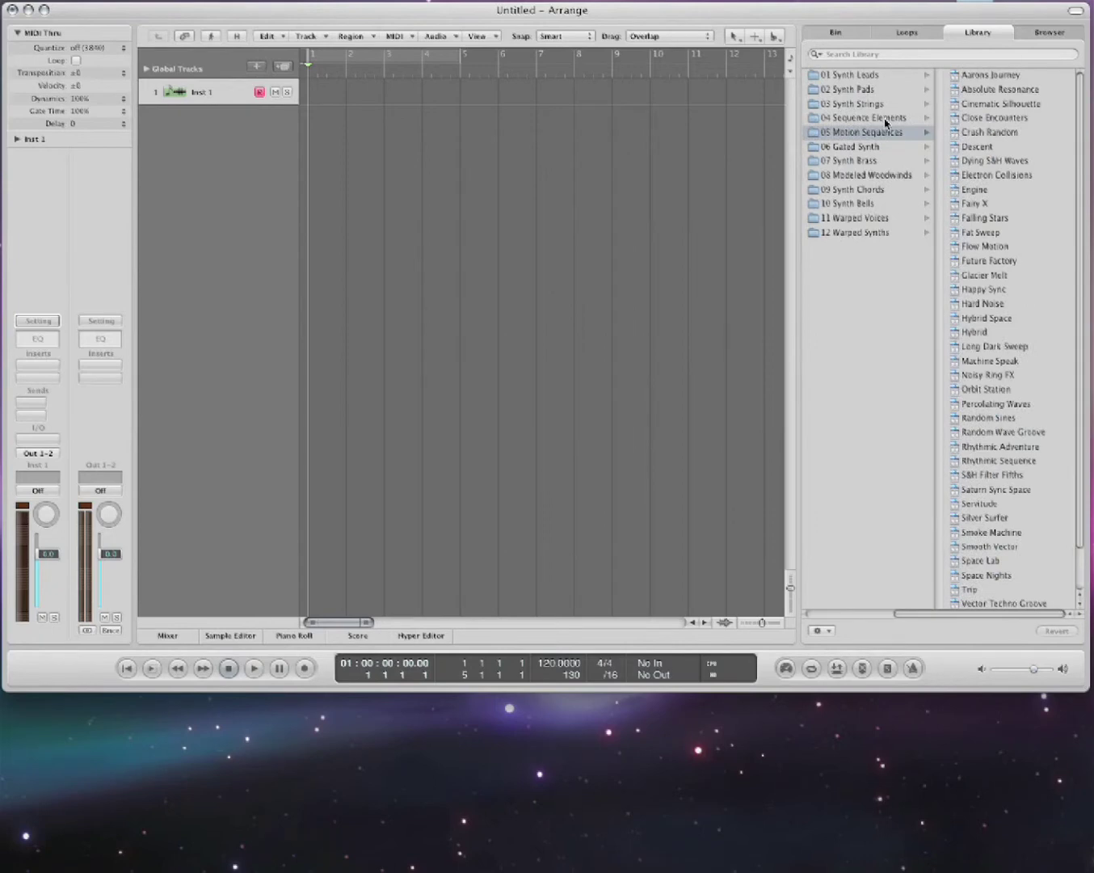
{"action": "left_click", "coordinate": [887, 123]}
{"action": "left_click", "coordinate": [978, 104]}
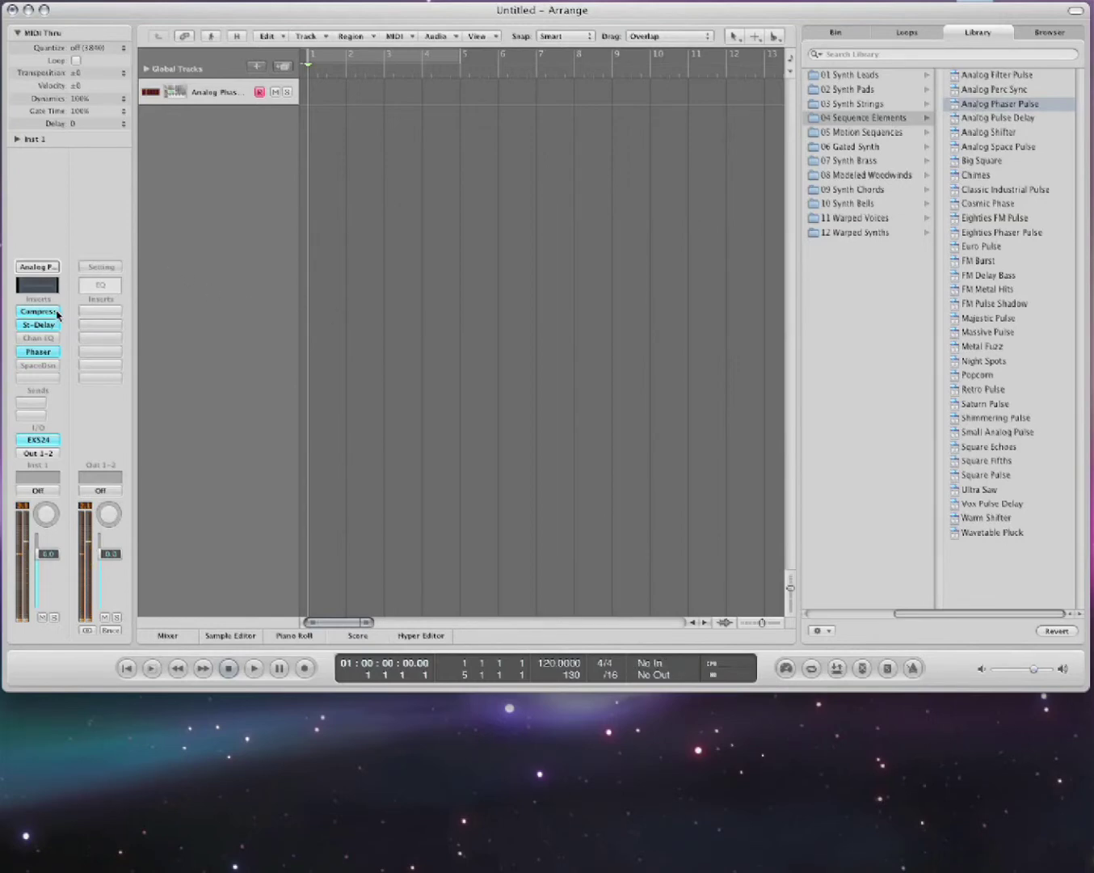
Bypass the track's Phaser, Stereo Delay and Compressor inserts and switch them back on.
{"action": "left_click", "coordinate": [42, 351]}
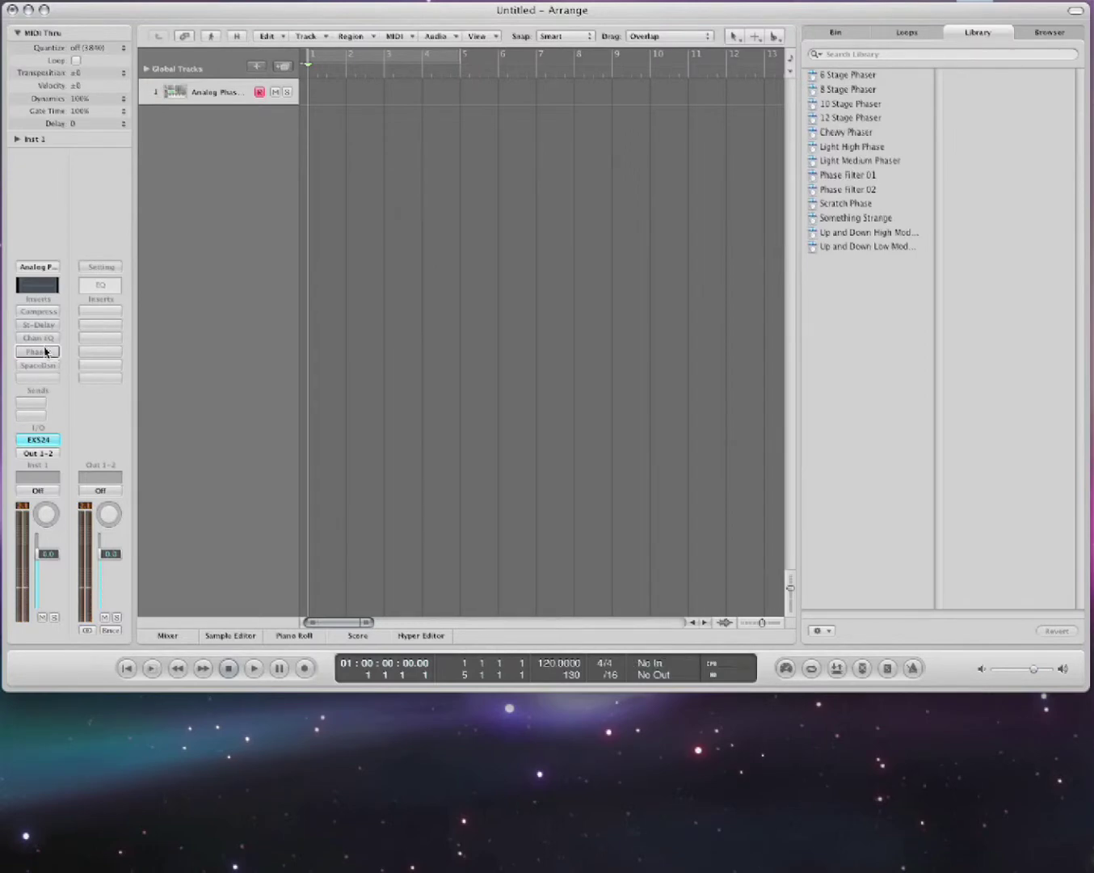
{"action": "left_click", "coordinate": [37, 324], "text": "shift"}
{"action": "left_click", "coordinate": [37, 312], "text": "shift"}
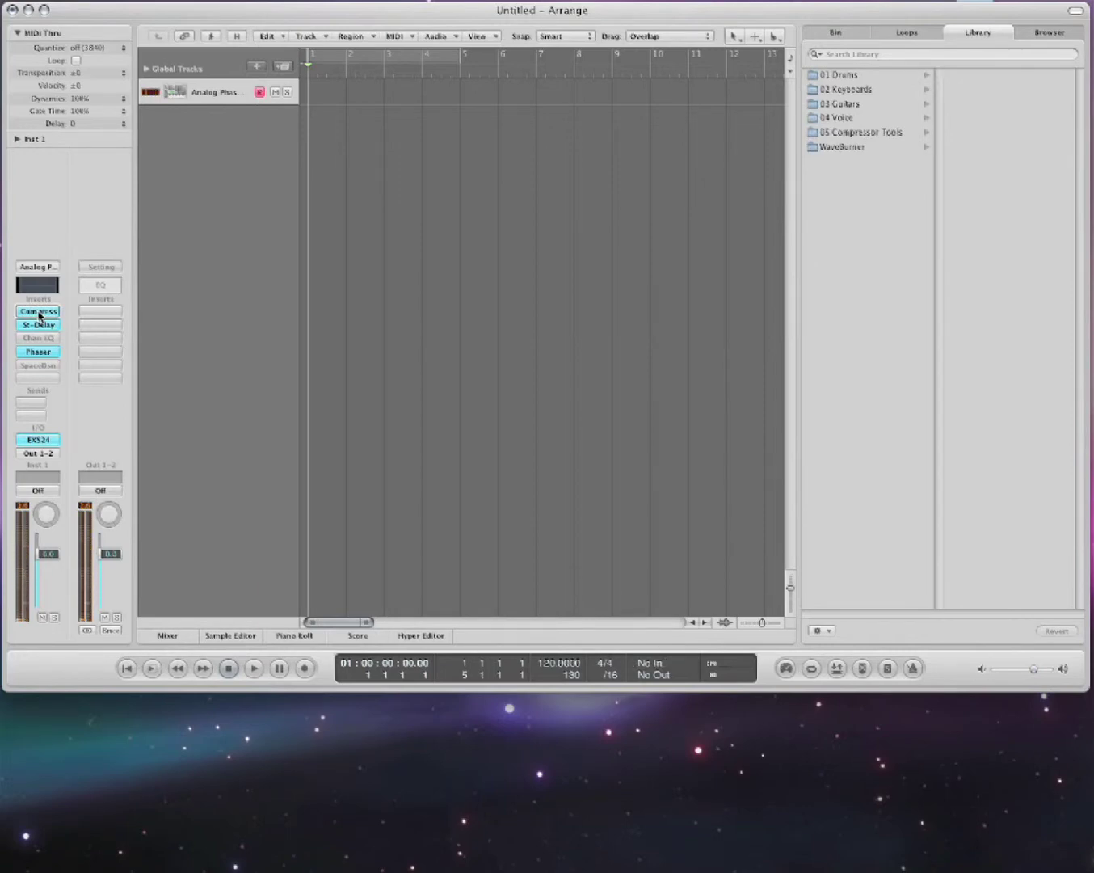
Hide the Library and add a second software instrument track with the stereo GarageBand Piano instrument.
{"action": "key", "text": "y"}
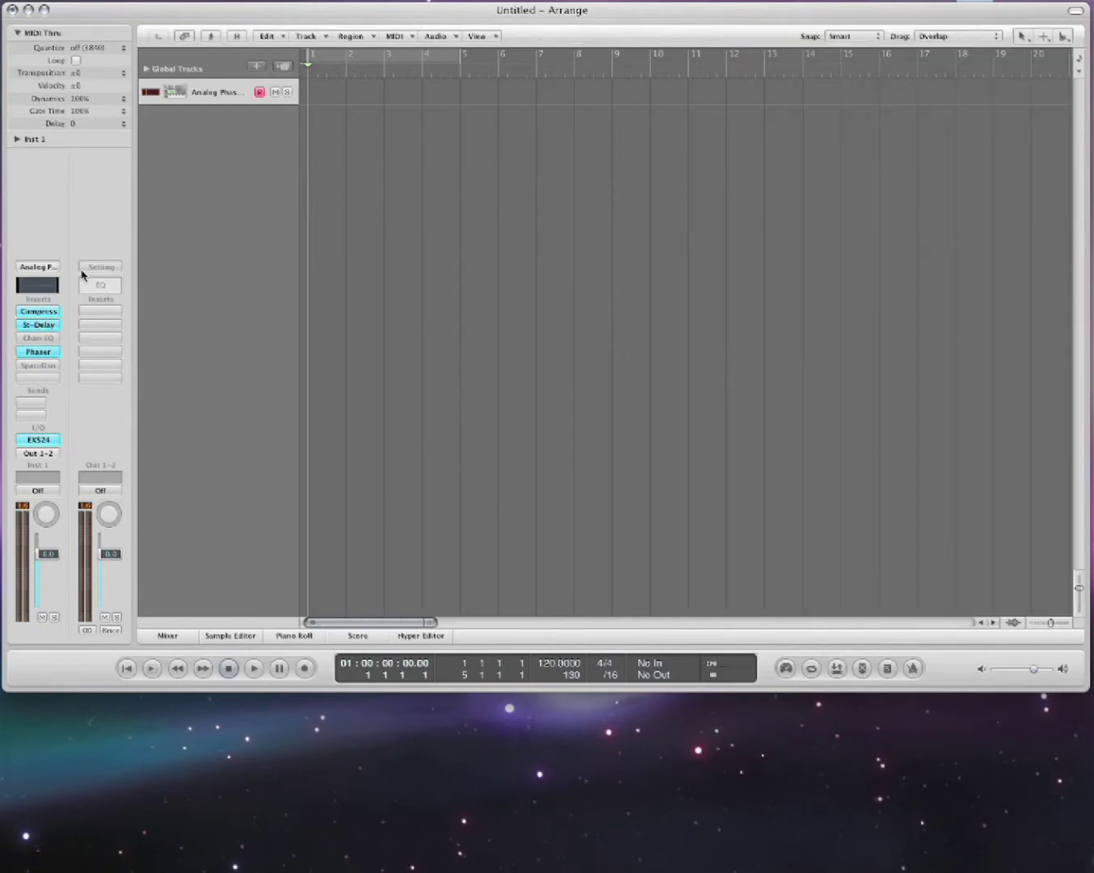
{"action": "double_click", "coordinate": [229, 201]}
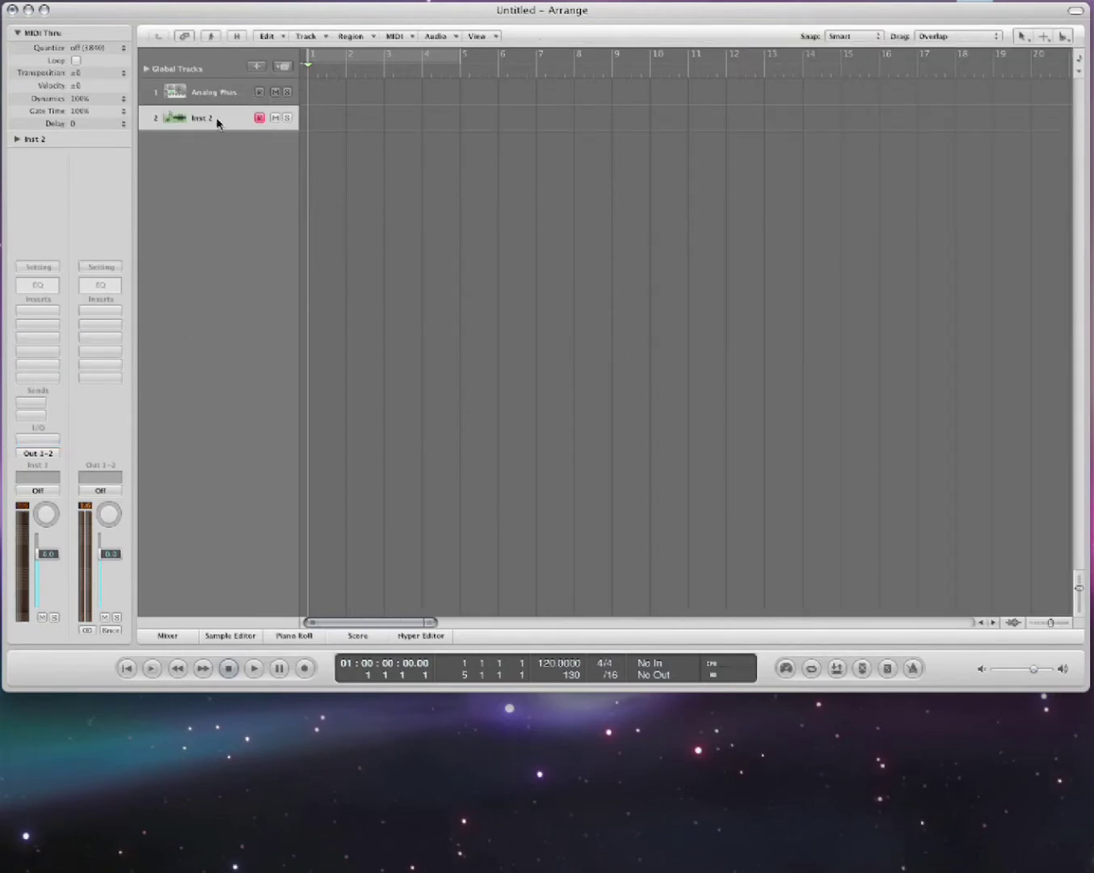
{"action": "left_click", "coordinate": [39, 441]}
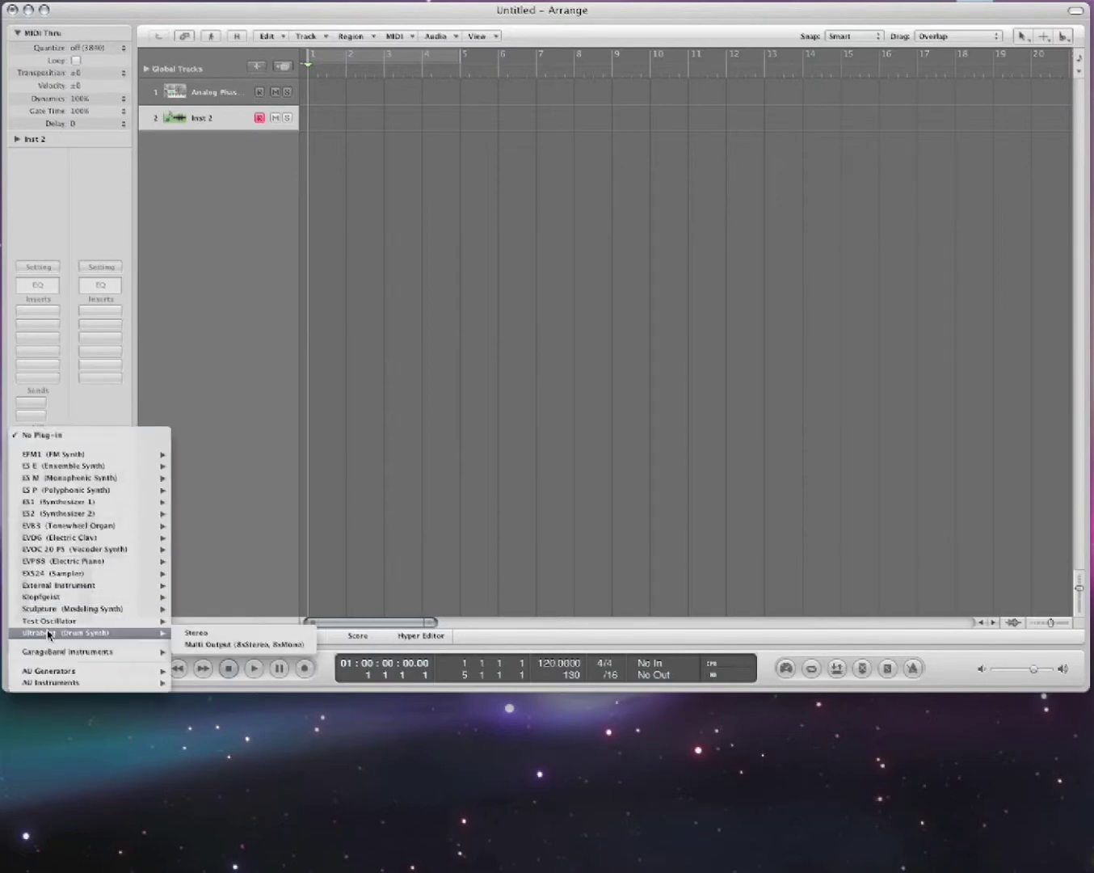
{"action": "mouse_move", "coordinate": [149, 658]}
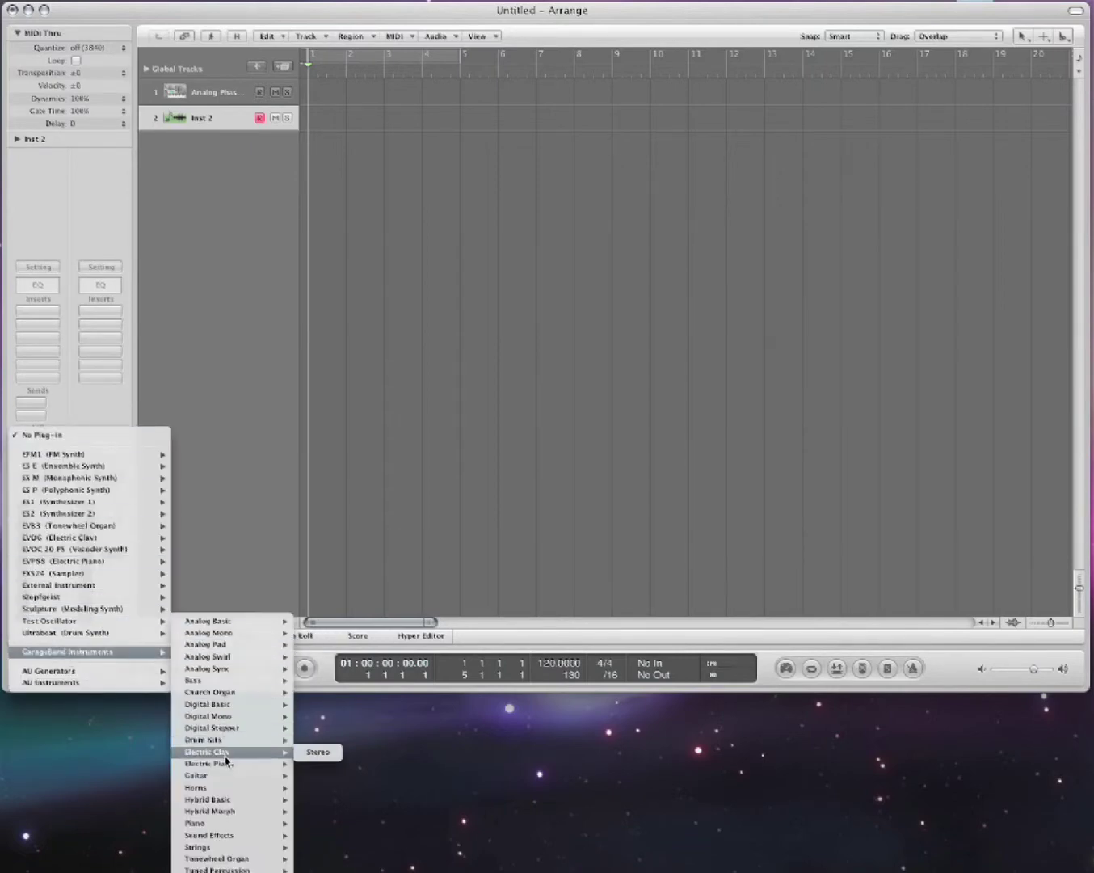
{"action": "mouse_move", "coordinate": [222, 829]}
{"action": "left_click", "coordinate": [318, 822]}
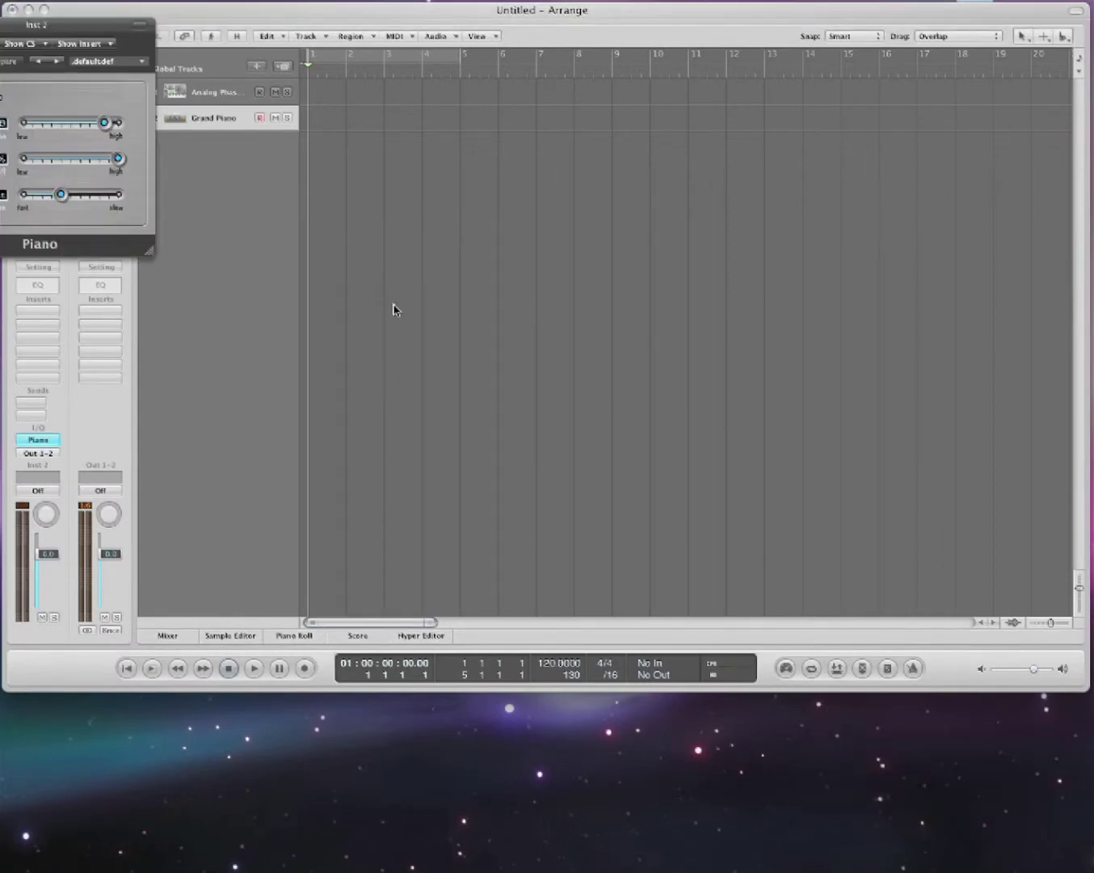
{"action": "left_click_drag", "start_coordinate": [103, 35], "coordinate": [762, 344]}
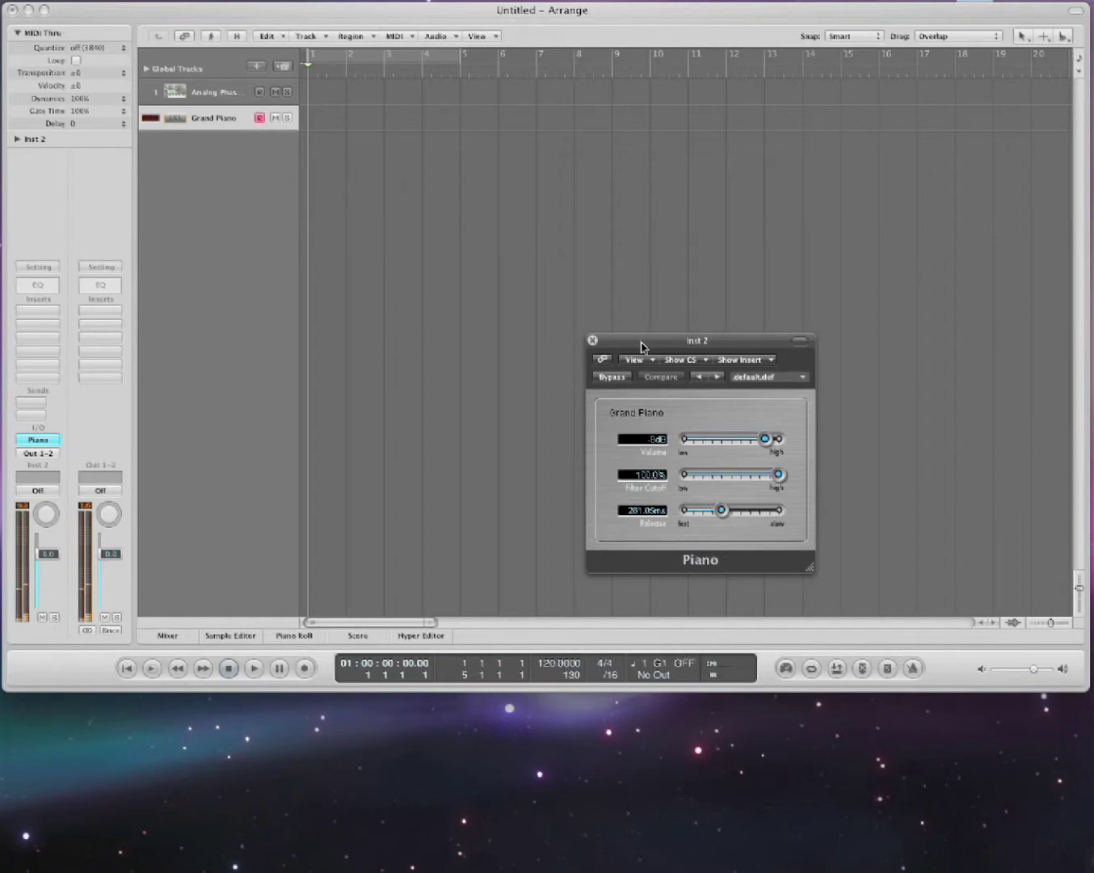
Insert a stereo Echo on the Grand Piano track and place its window beside the Piano window.
{"action": "left_click", "coordinate": [47, 315]}
{"action": "mouse_move", "coordinate": [49, 327]}
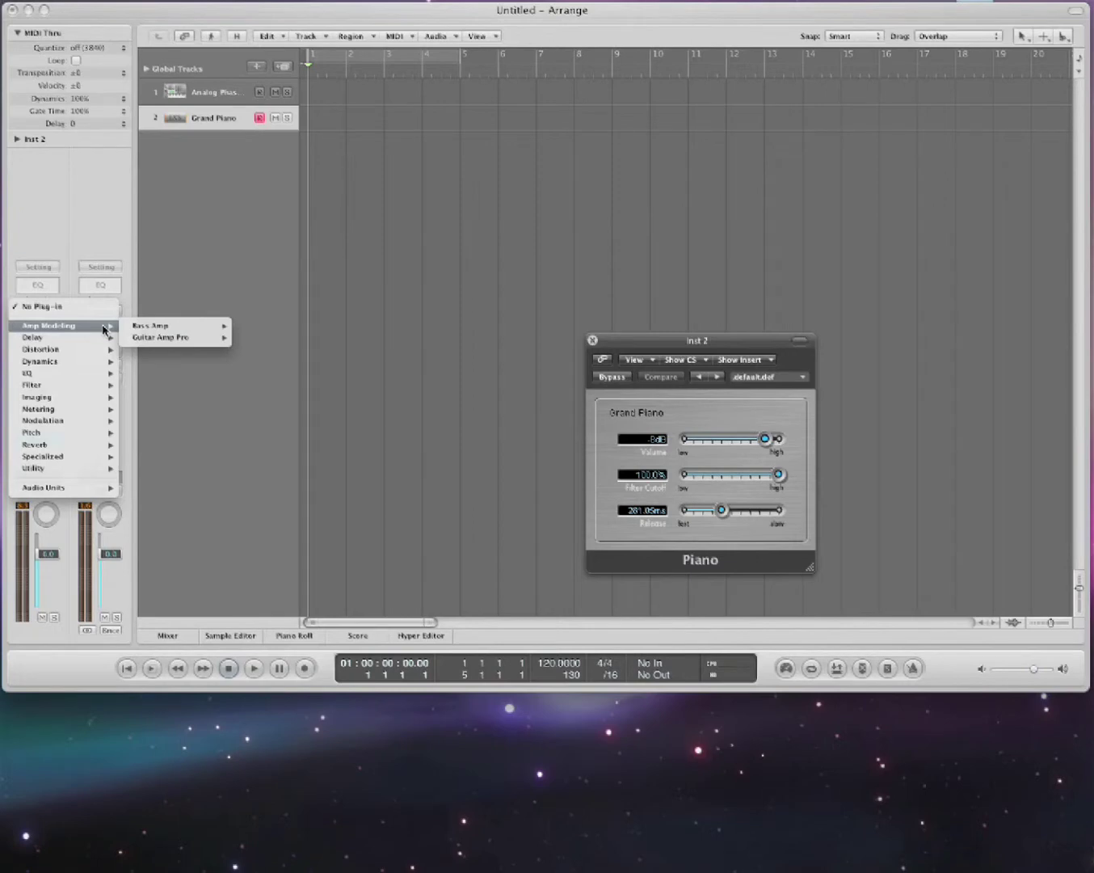
{"action": "mouse_move", "coordinate": [98, 339]}
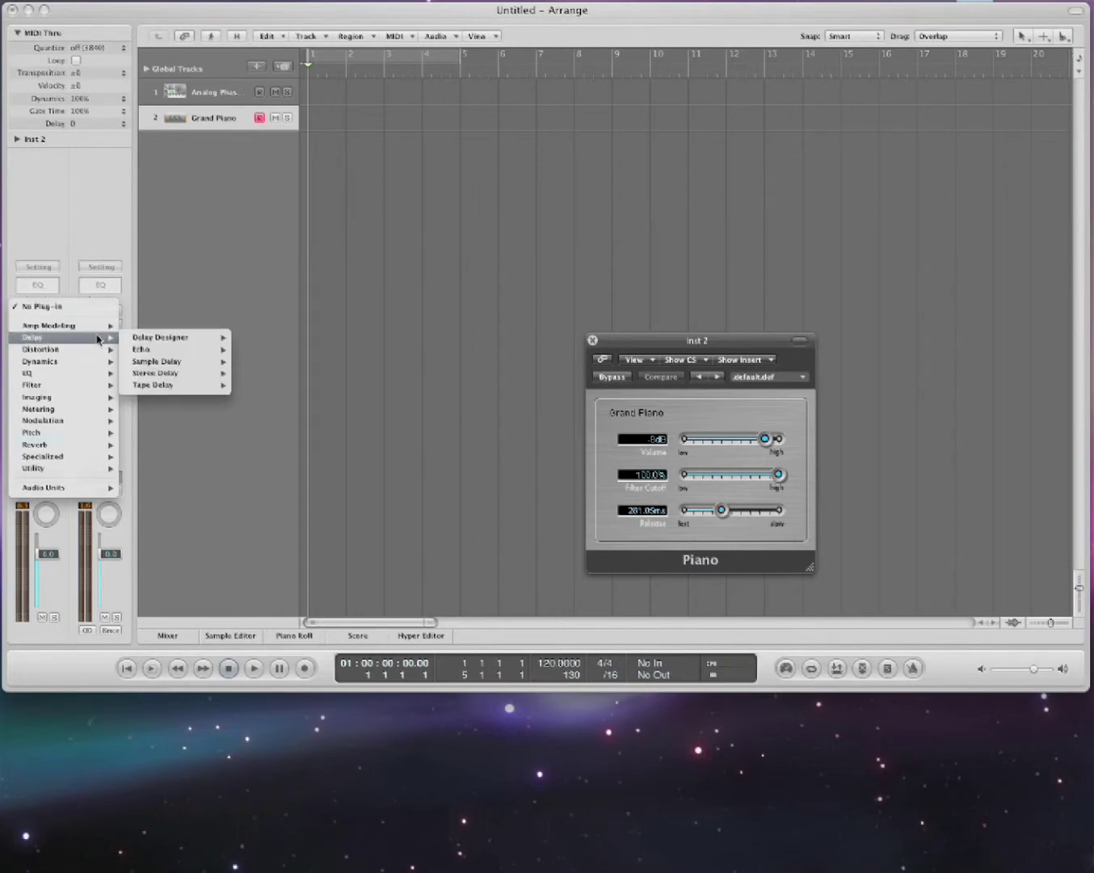
{"action": "mouse_move", "coordinate": [154, 353]}
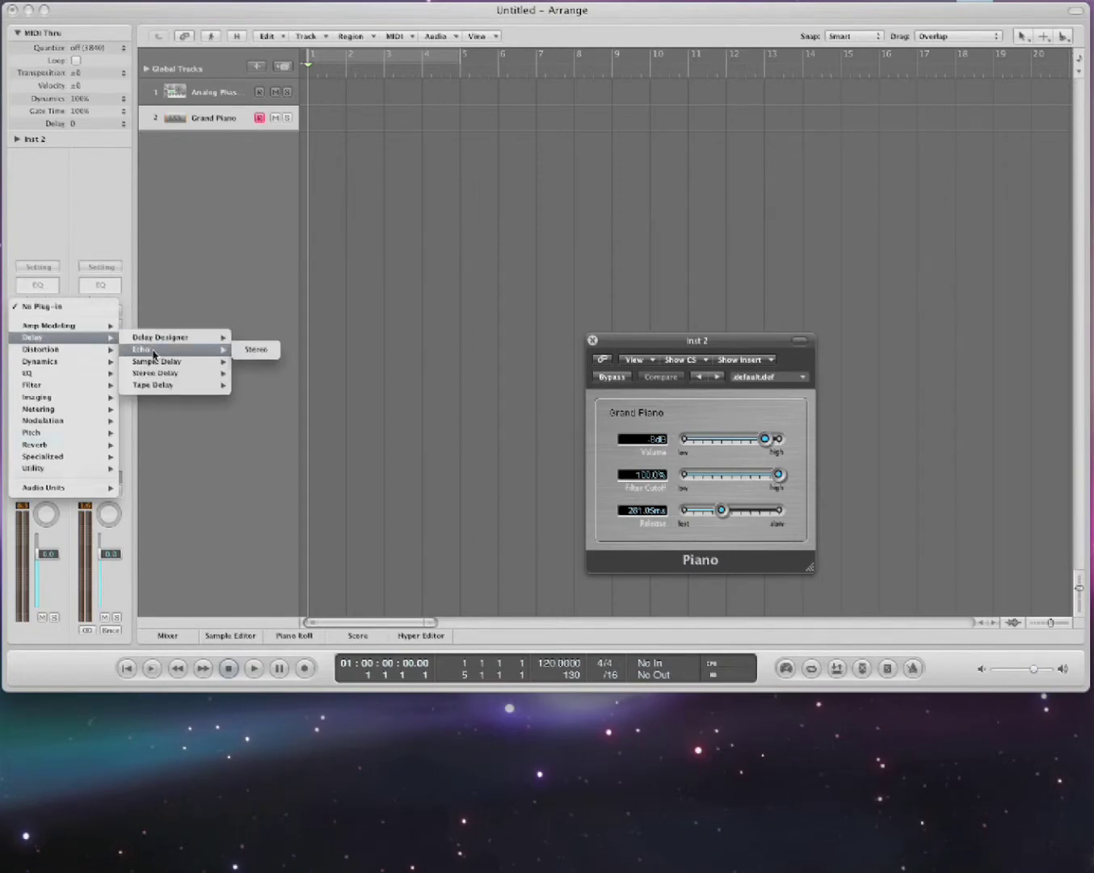
{"action": "left_click", "coordinate": [256, 349]}
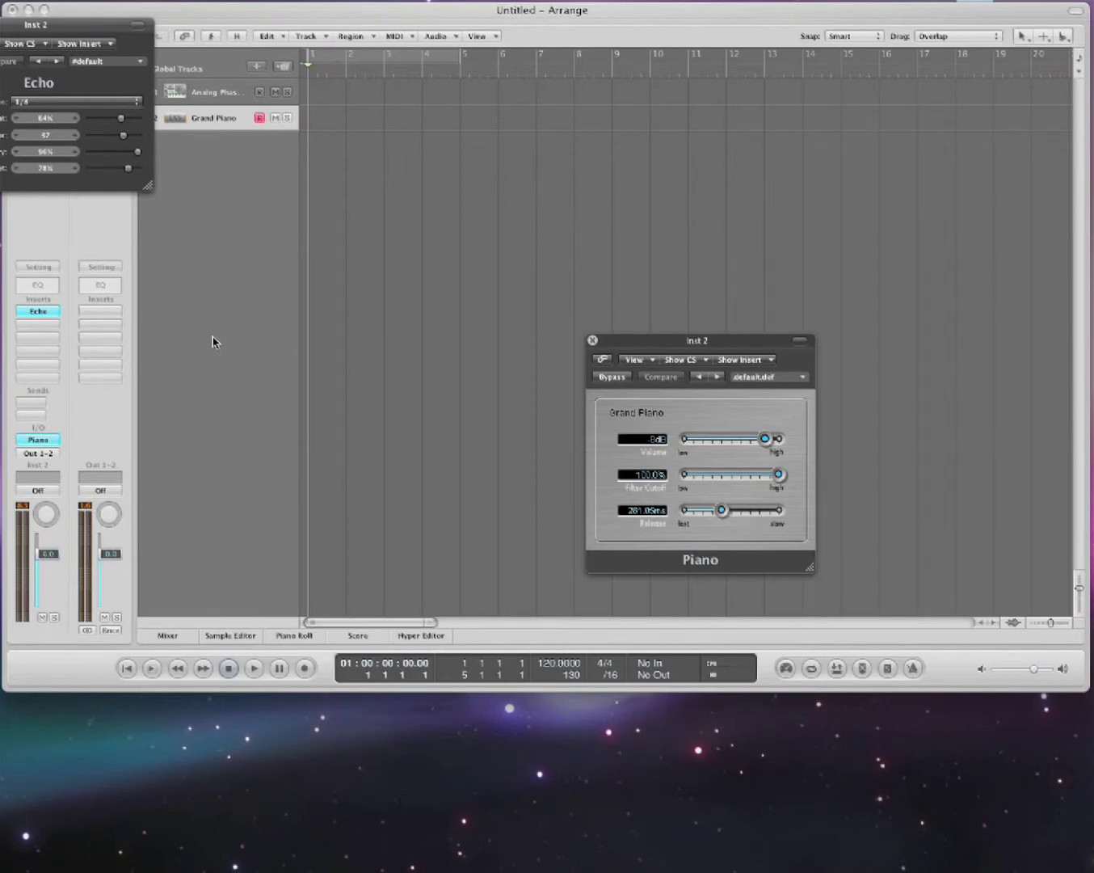
{"action": "left_click_drag", "start_coordinate": [94, 27], "coordinate": [437, 371]}
{"action": "left_click_drag", "start_coordinate": [722, 341], "coordinate": [770, 306]}
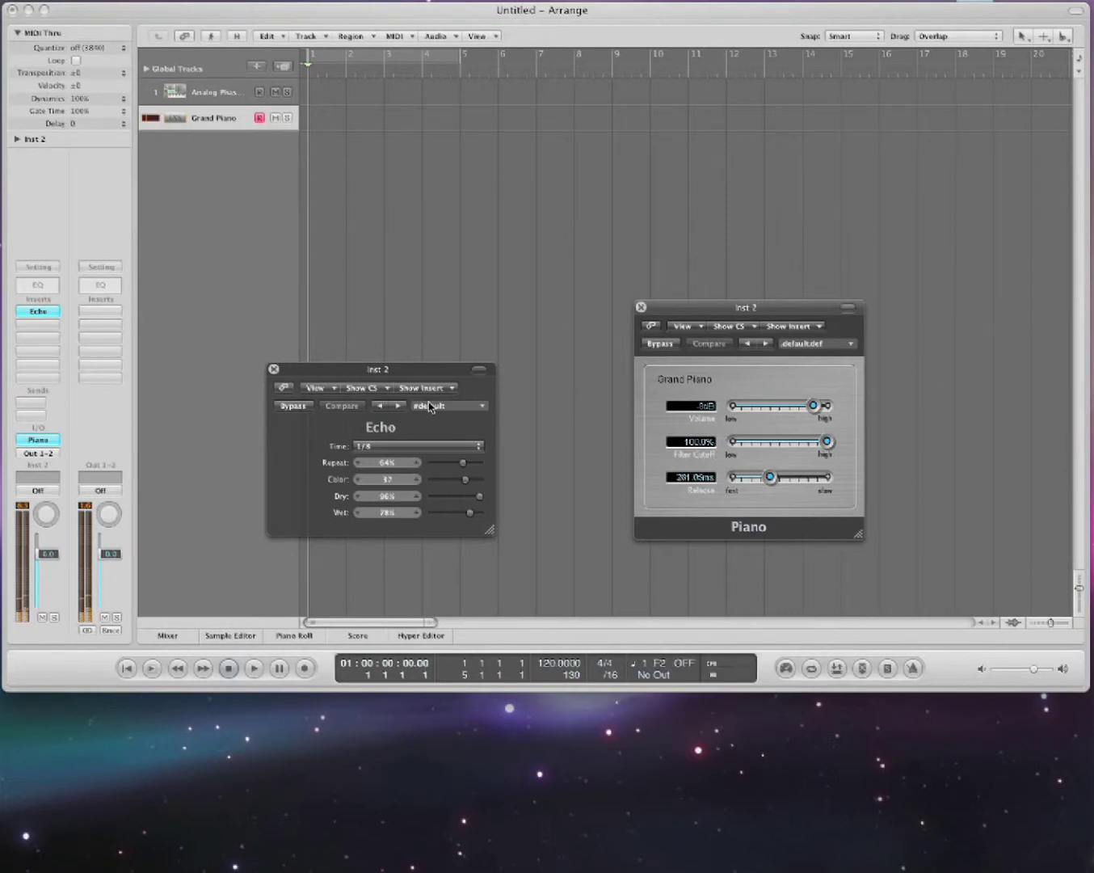
{"action": "left_click_drag", "start_coordinate": [430, 373], "coordinate": [485, 328]}
Set the Echo time to 1/16, Repeat to about 62%, Dry to about 77% and Wet to about 74%.
{"action": "left_click", "coordinate": [466, 407]}
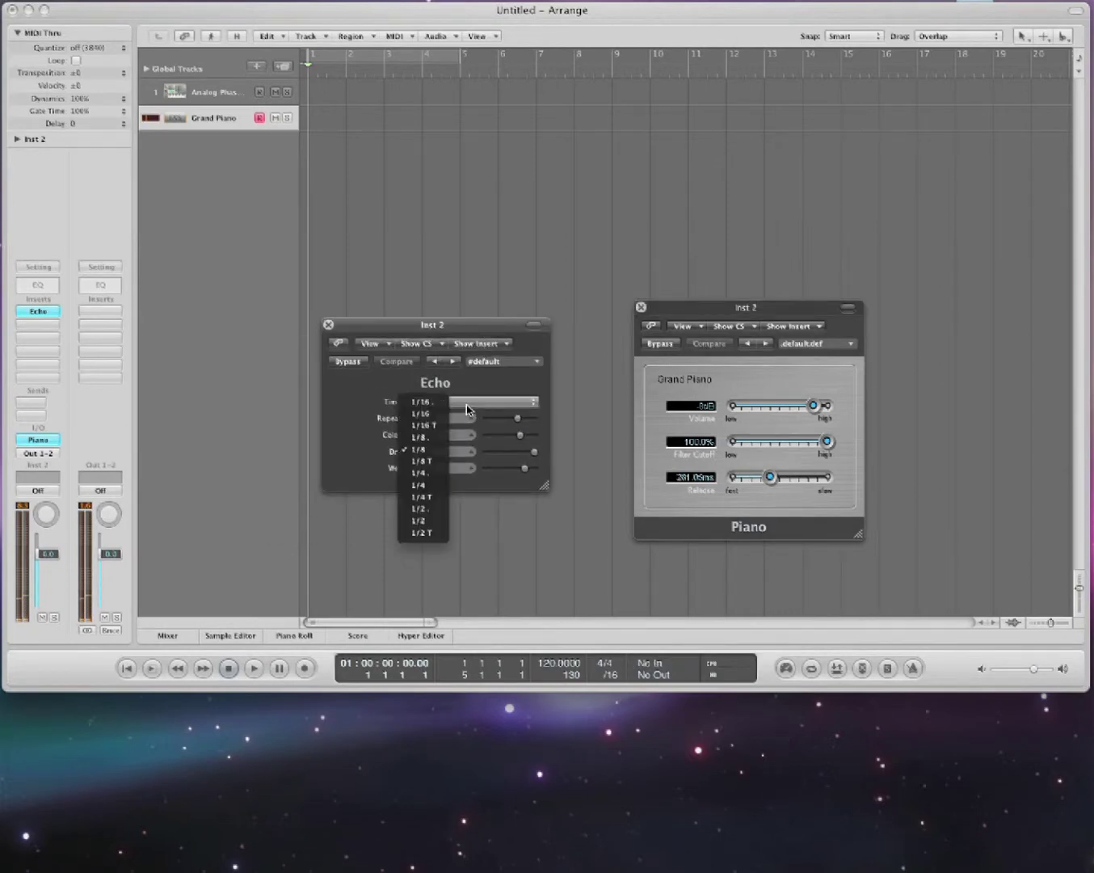
{"action": "left_click", "coordinate": [443, 415]}
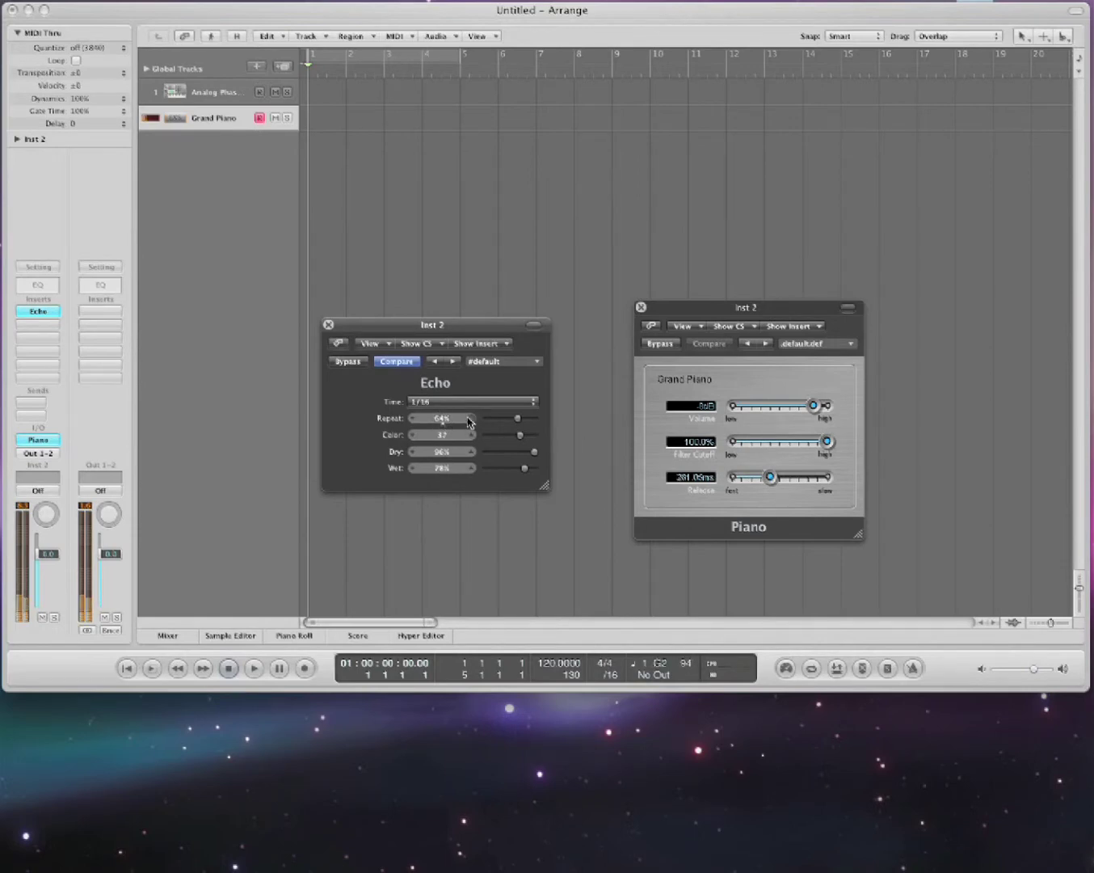
{"action": "left_click", "coordinate": [518, 402]}
{"action": "left_click", "coordinate": [517, 402]}
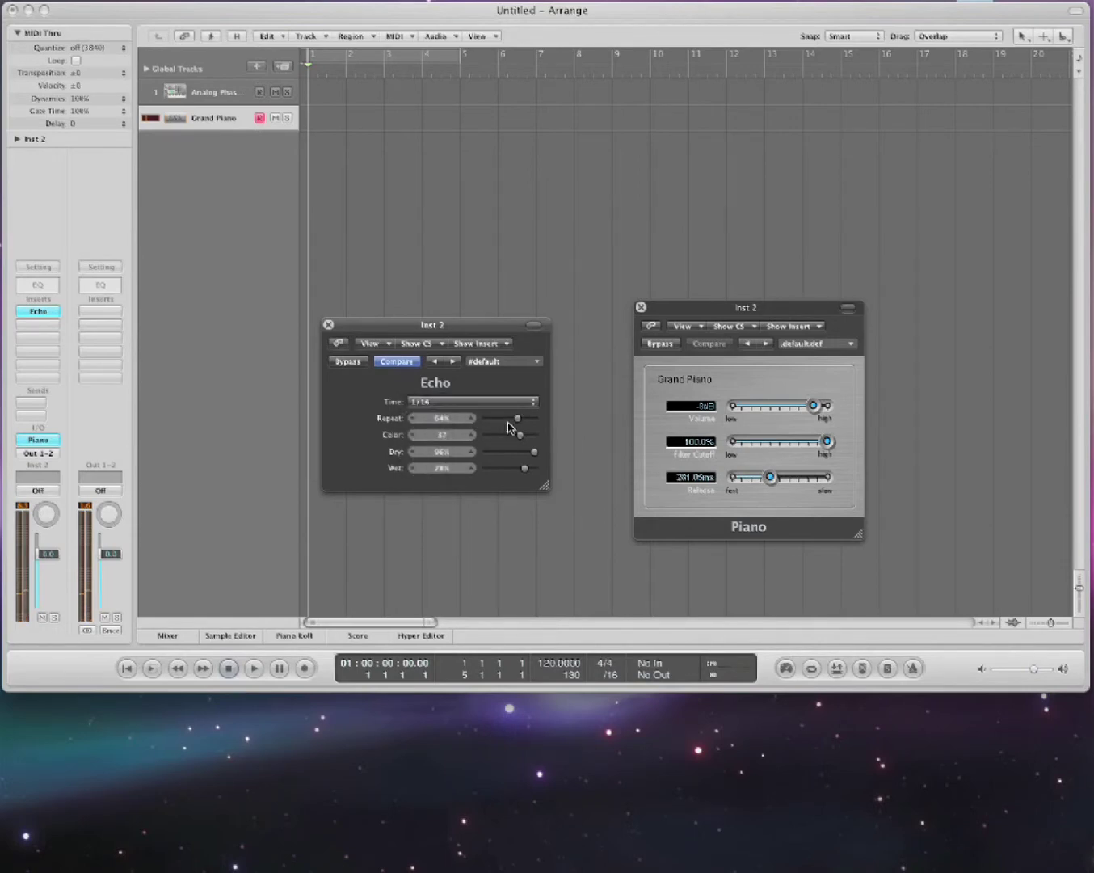
{"action": "left_click_drag", "start_coordinate": [520, 422], "coordinate": [532, 421]}
{"action": "mouse_move", "coordinate": [532, 422]}
{"action": "left_mouse_down"}
{"action": "mouse_move", "coordinate": [503, 427]}
{"action": "mouse_move", "coordinate": [519, 419]}
{"action": "mouse_move", "coordinate": [503, 440]}
{"action": "mouse_move", "coordinate": [538, 438]}
{"action": "mouse_move", "coordinate": [488, 437]}
{"action": "mouse_move", "coordinate": [522, 434]}
{"action": "left_mouse_up"}
{"action": "mouse_move", "coordinate": [523, 473]}
{"action": "left_mouse_down"}
{"action": "mouse_move", "coordinate": [542, 472]}
{"action": "mouse_move", "coordinate": [469, 472]}
{"action": "mouse_move", "coordinate": [532, 474]}
{"action": "left_mouse_up"}
{"action": "left_click_drag", "start_coordinate": [536, 456], "coordinate": [478, 454]}
{"action": "left_click_drag", "start_coordinate": [482, 452], "coordinate": [527, 454]}
{"action": "left_click_drag", "start_coordinate": [454, 325], "coordinate": [461, 303]}
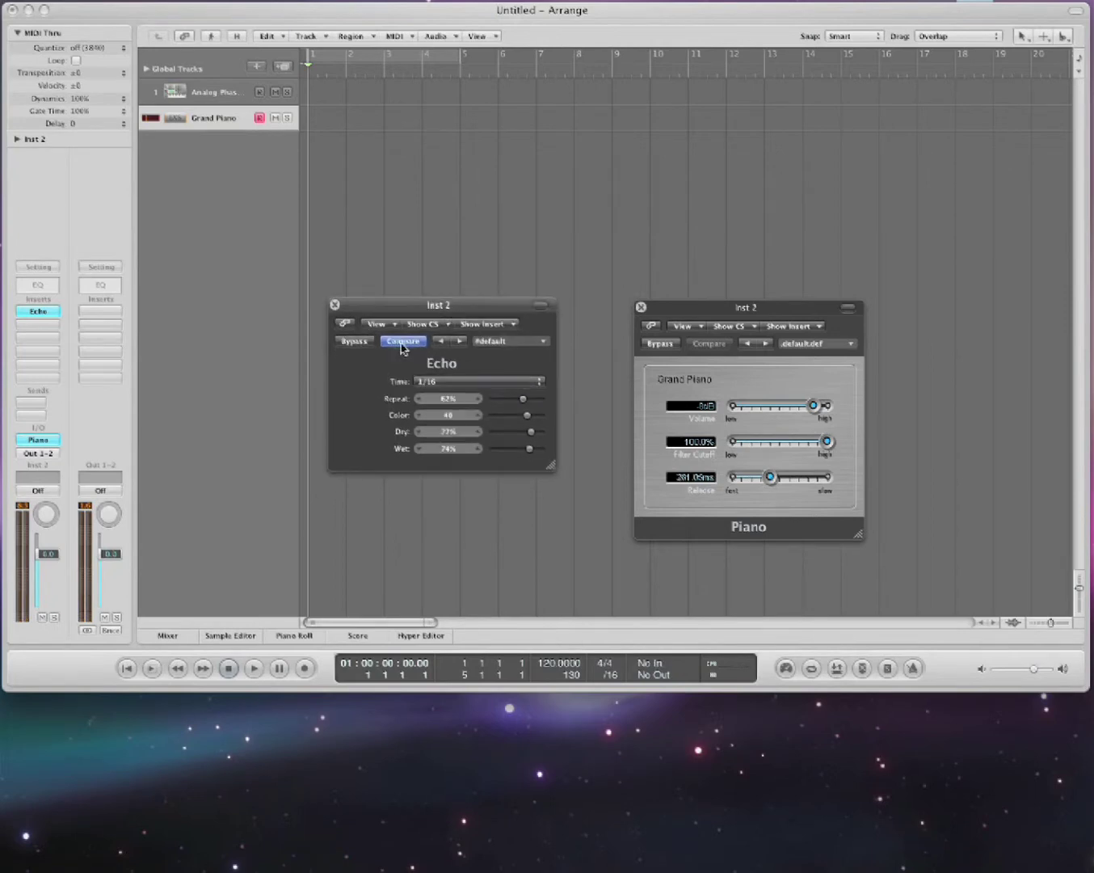
Replace the Echo insert with a stereo Sample Delay and set its Delay L to 10000 samples.
{"action": "key", "text": "super+w"}
{"action": "left_click", "coordinate": [19, 317]}
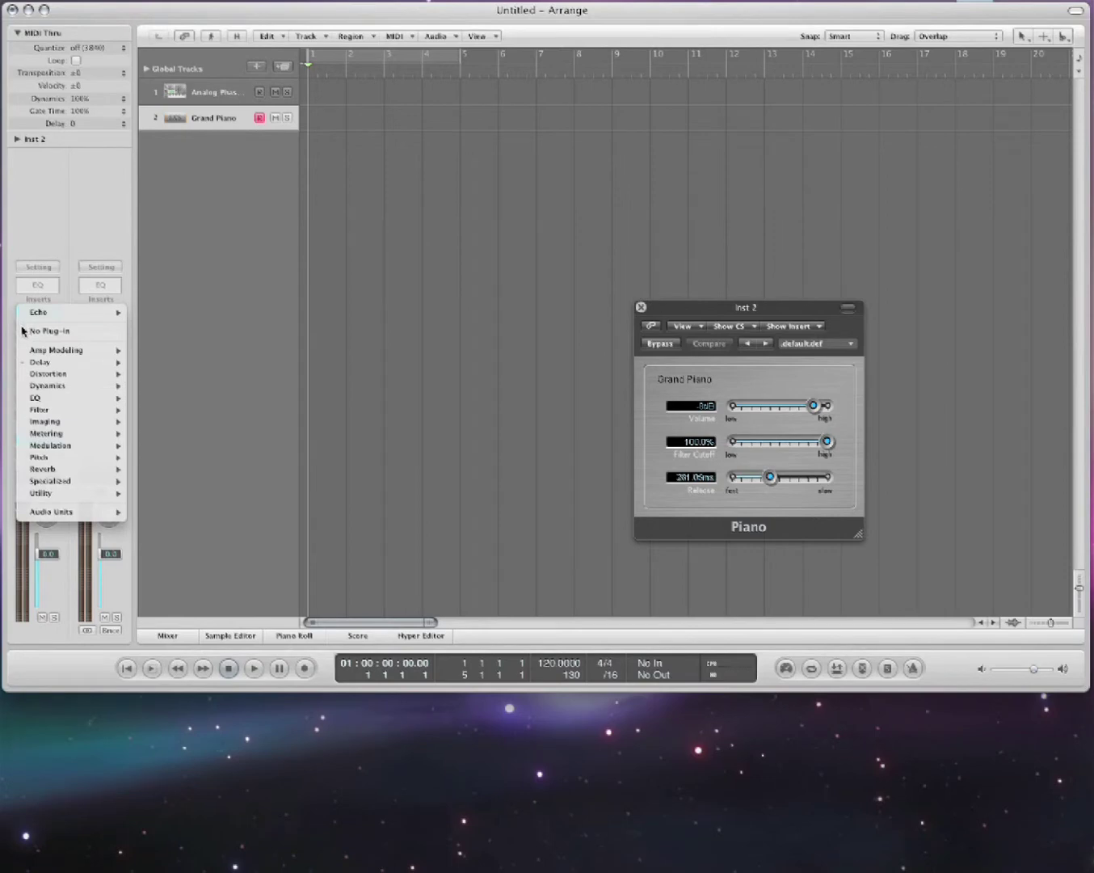
{"action": "mouse_move", "coordinate": [44, 362]}
{"action": "mouse_move", "coordinate": [191, 388]}
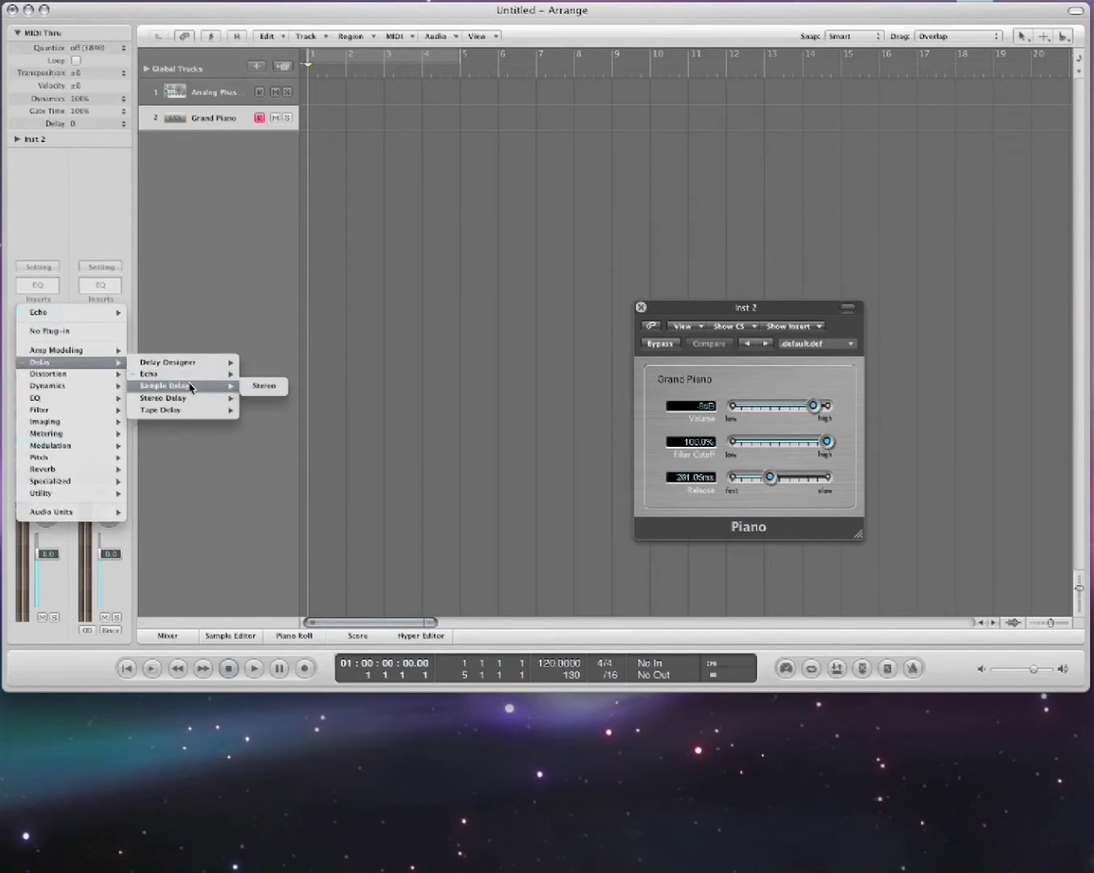
{"action": "left_click", "coordinate": [264, 386]}
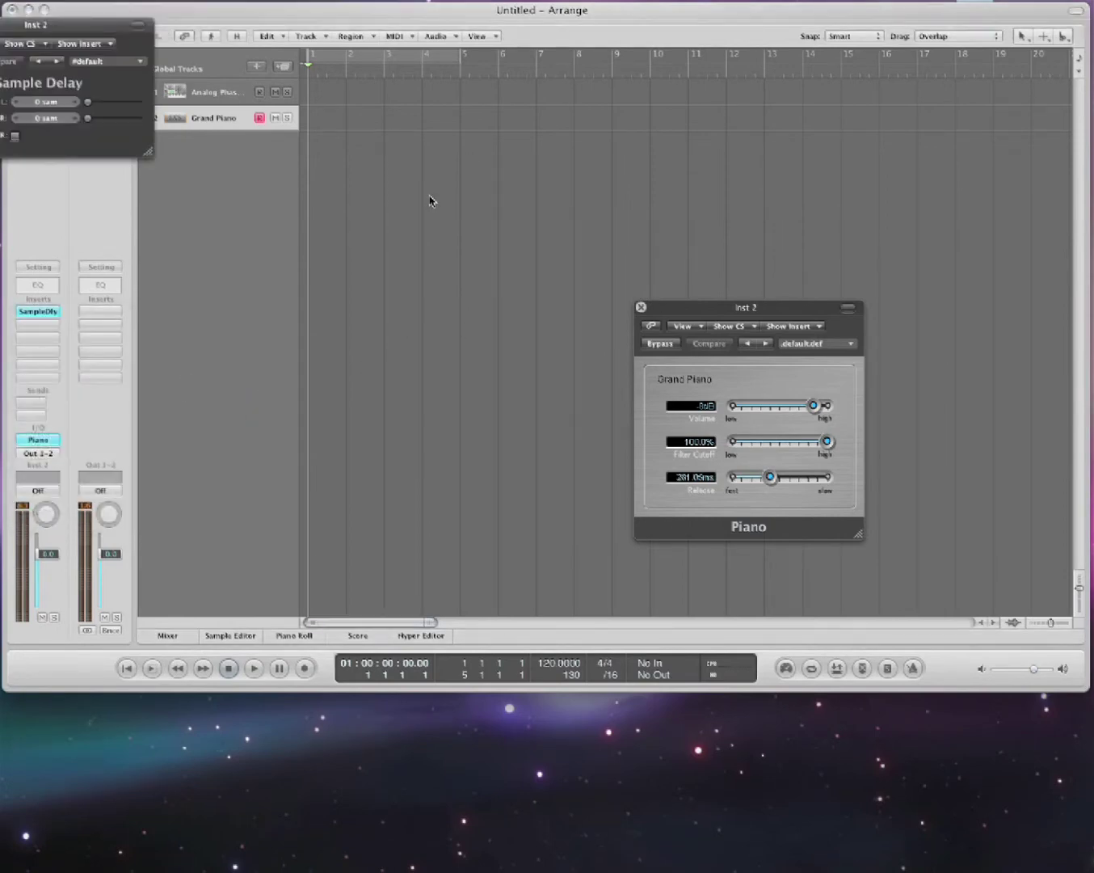
{"action": "left_click_drag", "start_coordinate": [77, 22], "coordinate": [586, 160]}
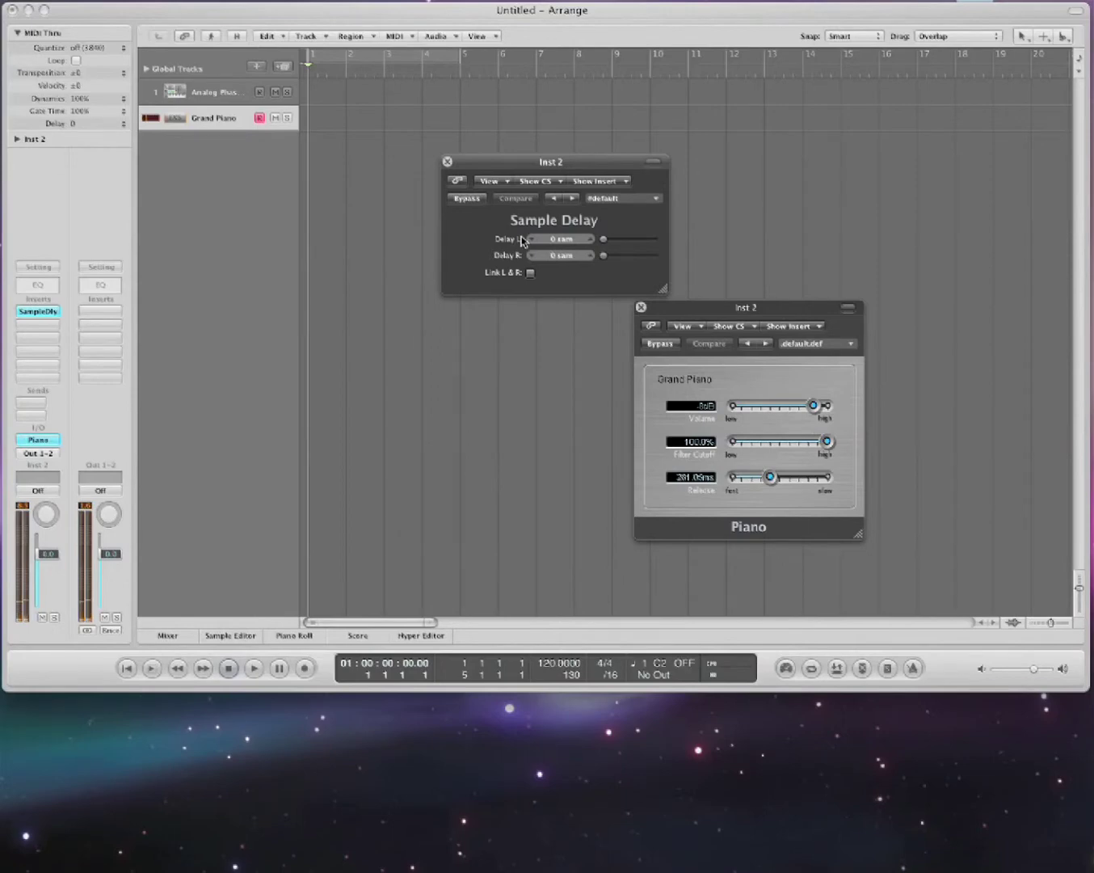
{"action": "left_click_drag", "start_coordinate": [603, 241], "coordinate": [674, 244]}
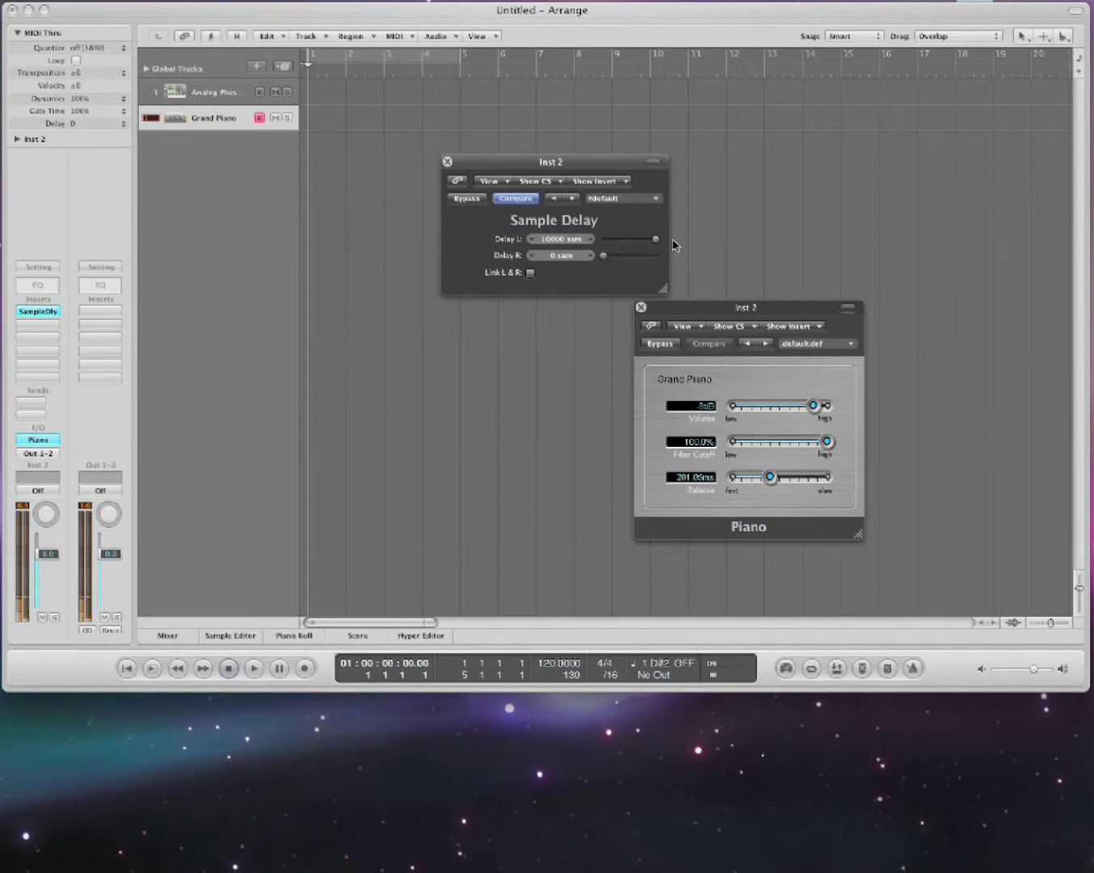
{"action": "left_click", "coordinate": [447, 161]}
Replace the Sample Delay insert on the Grand Piano track with a Tape Delay.
{"action": "left_click", "coordinate": [45, 316]}
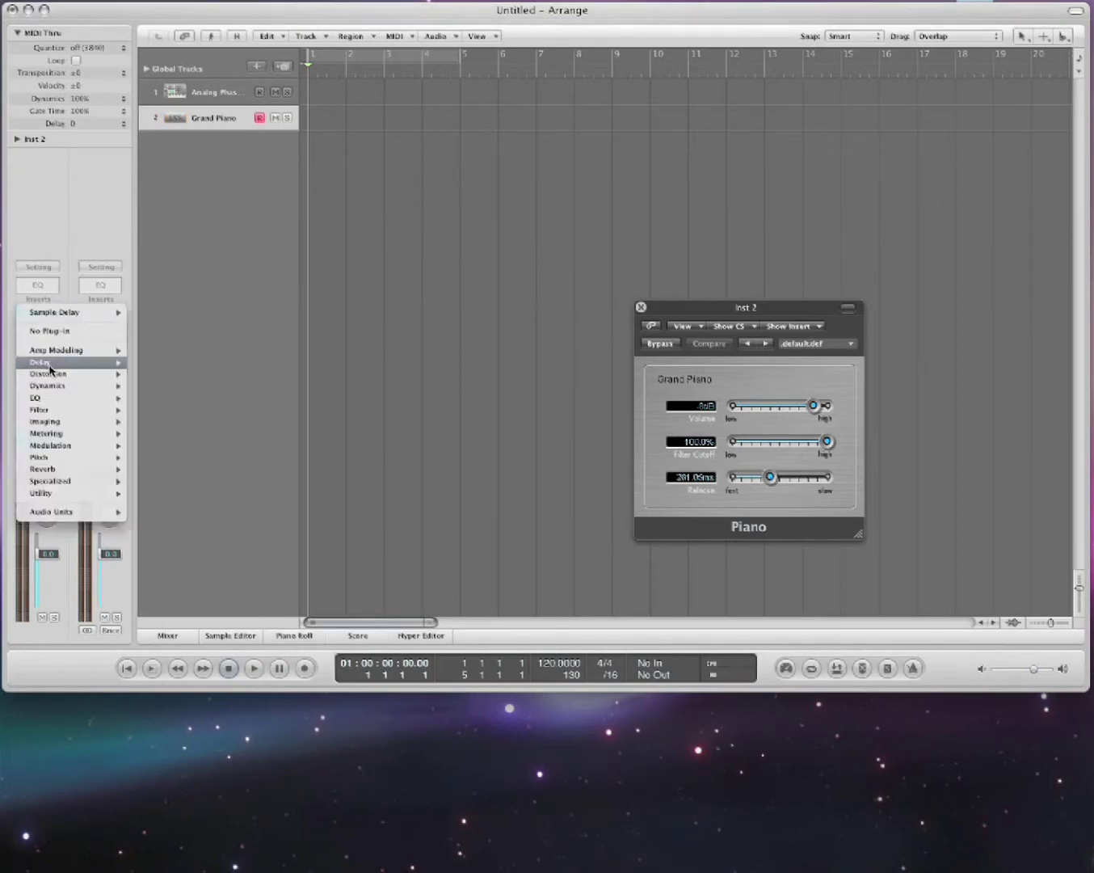
{"action": "mouse_move", "coordinate": [50, 368]}
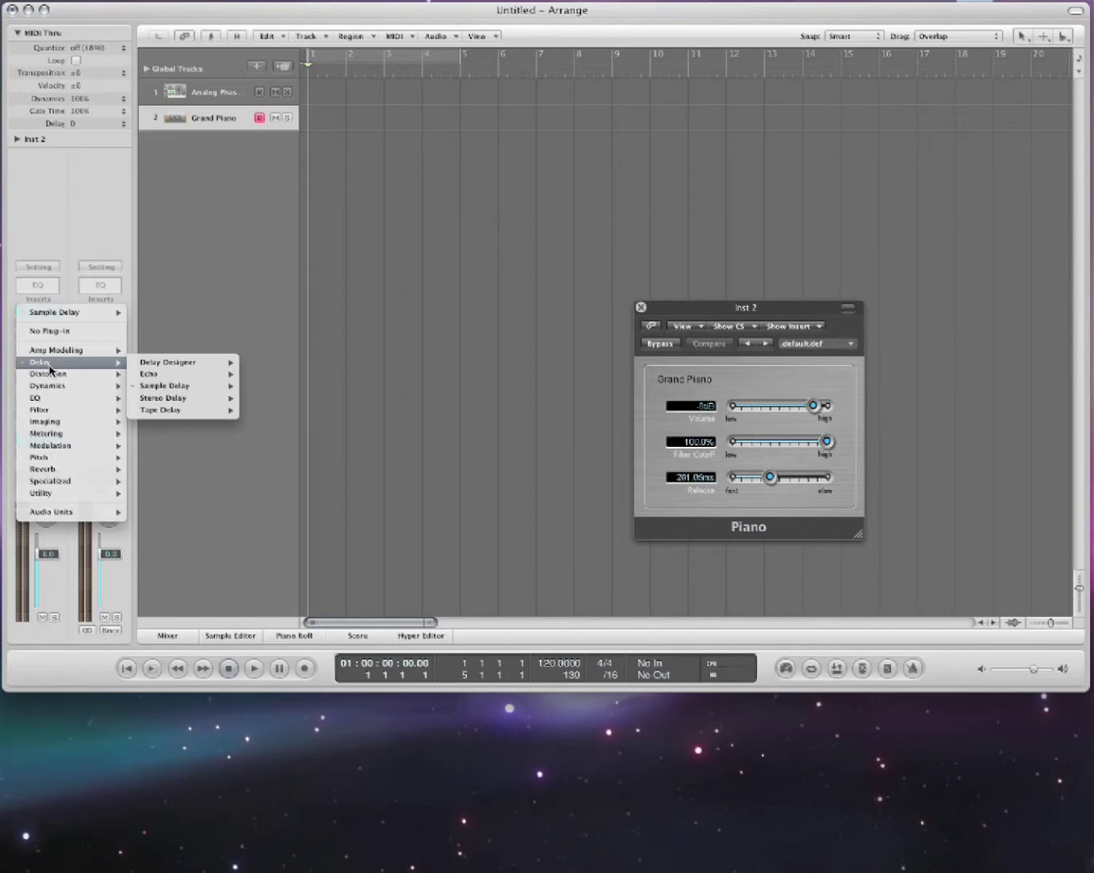
{"action": "left_click", "coordinate": [184, 409]}
{"action": "left_click_drag", "start_coordinate": [141, 22], "coordinate": [409, 205]}
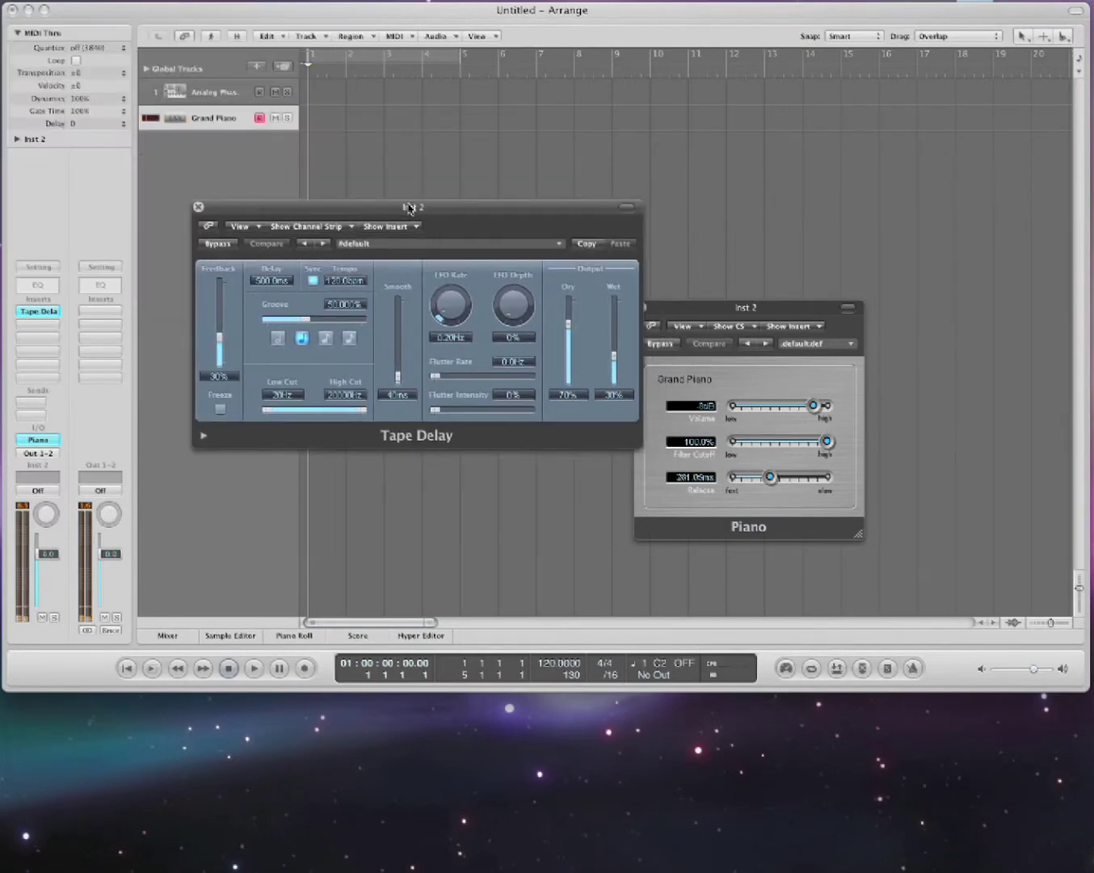
Set the Tape Delay to 250 ms, adjust its Dry level, LFO Rate, Feedback and Low/High Cut range, and close it.
{"action": "left_click", "coordinate": [327, 339]}
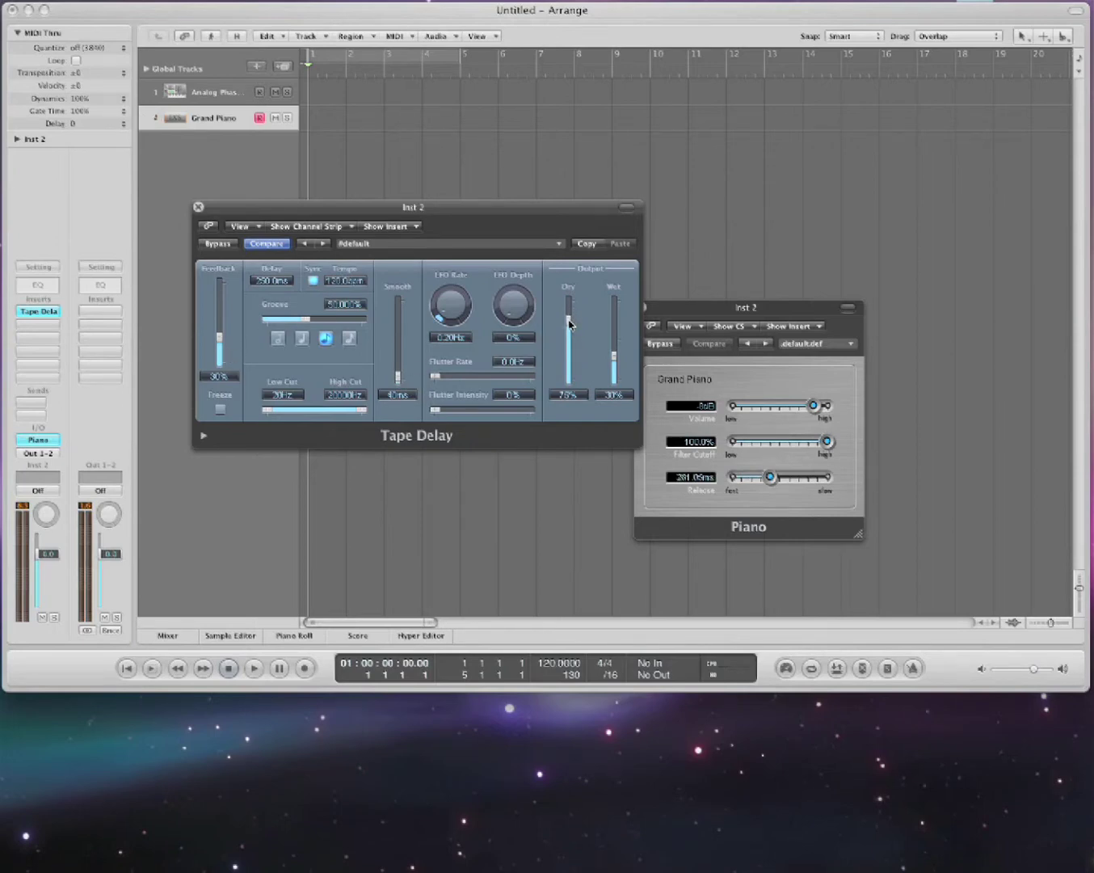
{"action": "left_click_drag", "start_coordinate": [462, 314], "coordinate": [452, 311]}
{"action": "mouse_move", "coordinate": [221, 340]}
{"action": "left_mouse_down"}
{"action": "mouse_move", "coordinate": [219, 298]}
{"action": "mouse_move", "coordinate": [217, 338]}
{"action": "left_mouse_up"}
{"action": "mouse_move", "coordinate": [361, 410]}
{"action": "left_mouse_down"}
{"action": "mouse_move", "coordinate": [297, 412]}
{"action": "mouse_move", "coordinate": [348, 408]}
{"action": "left_mouse_up"}
{"action": "left_click_drag", "start_coordinate": [269, 413], "coordinate": [365, 410]}
{"action": "left_click", "coordinate": [199, 207]}
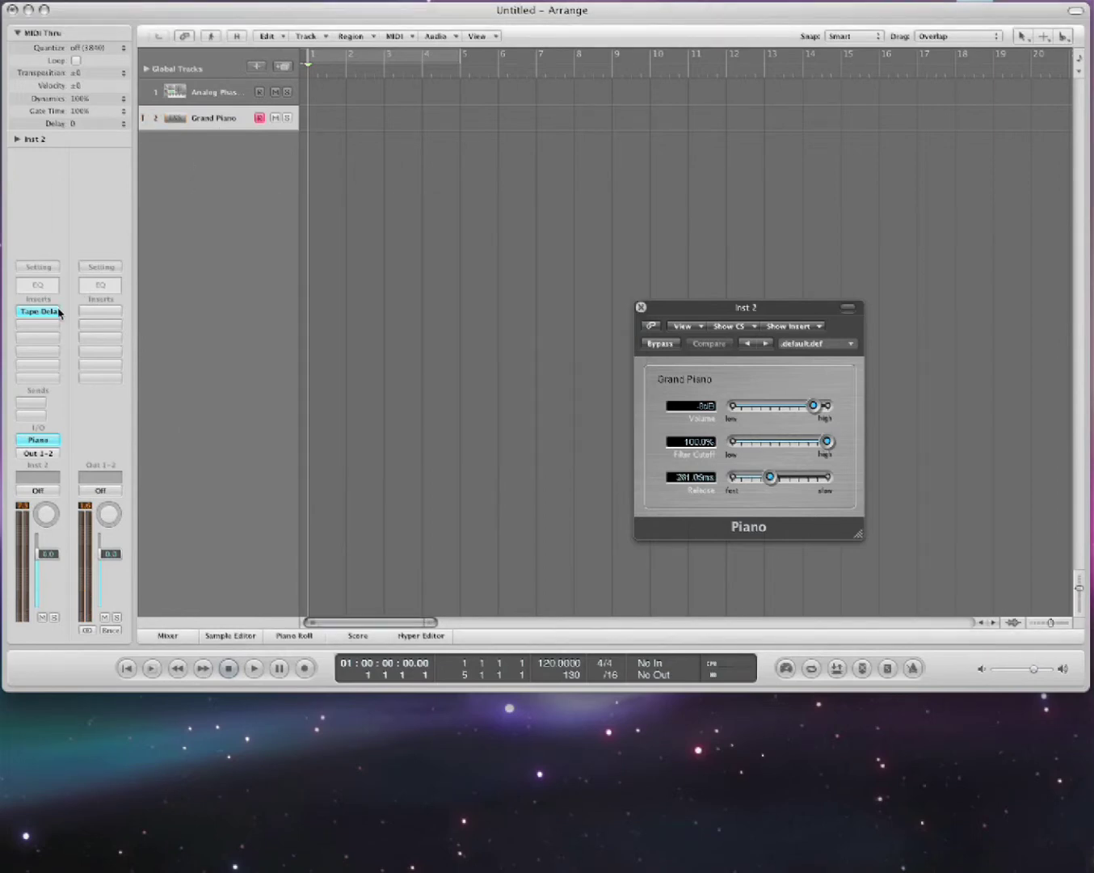
Replace the Tape Delay insert on the Grand Piano track with a Stereo Delay.
{"action": "left_click", "coordinate": [53, 314]}
{"action": "mouse_move", "coordinate": [93, 362]}
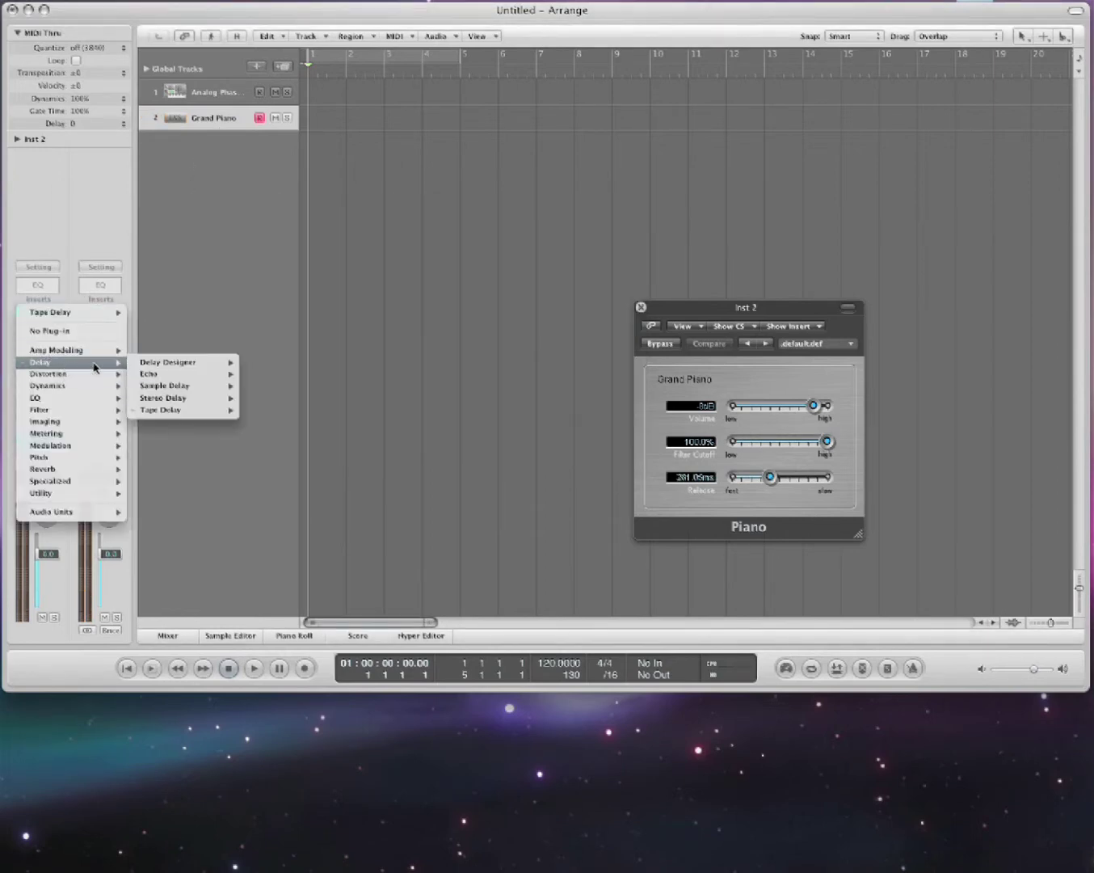
{"action": "left_click", "coordinate": [157, 397]}
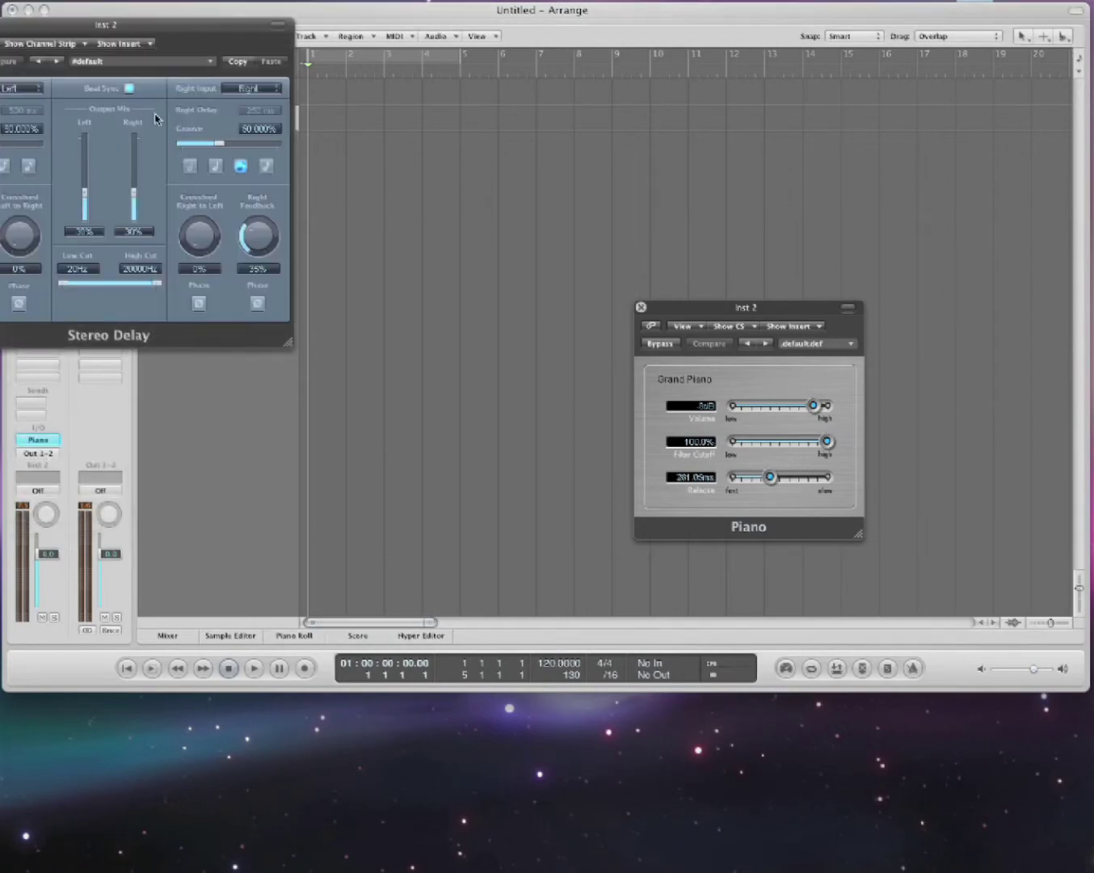
Set the Stereo Delay's left delay to the eighth-note value (250 ms) and close its window.
{"action": "left_click_drag", "start_coordinate": [138, 39], "coordinate": [415, 274]}
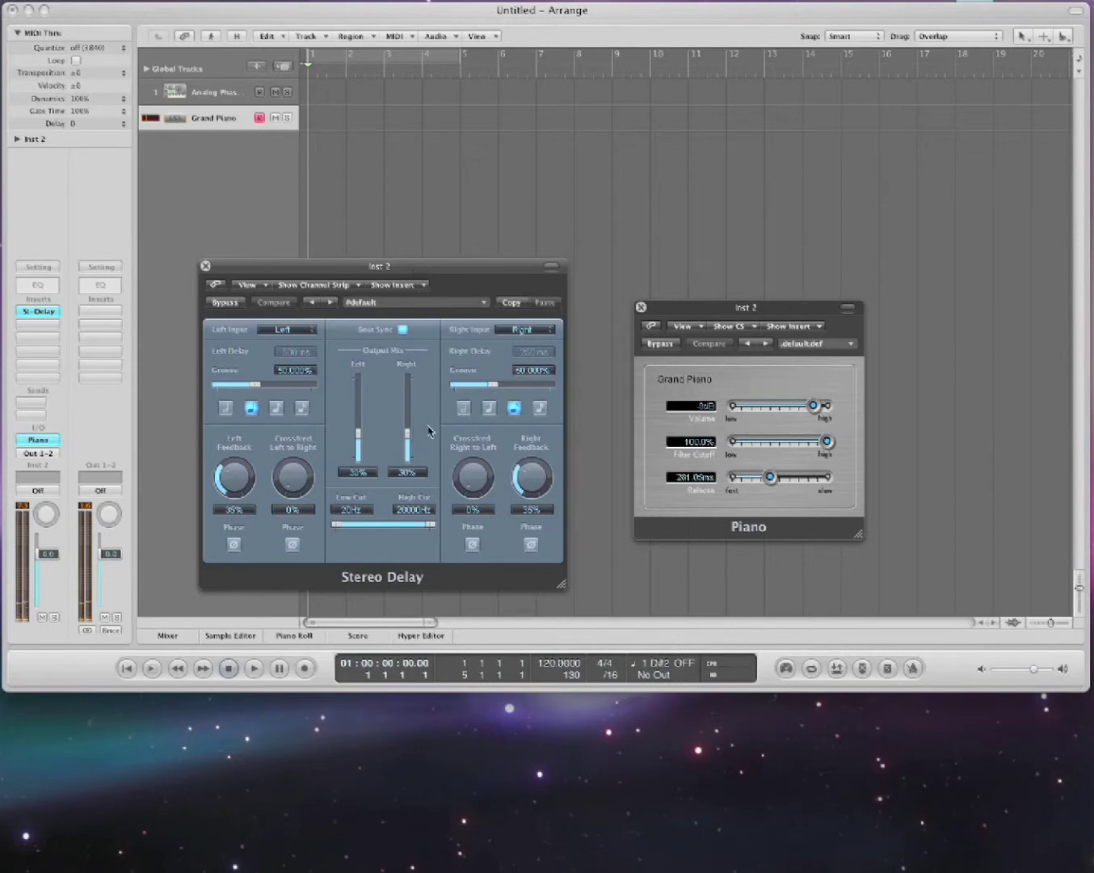
{"action": "left_click", "coordinate": [273, 408]}
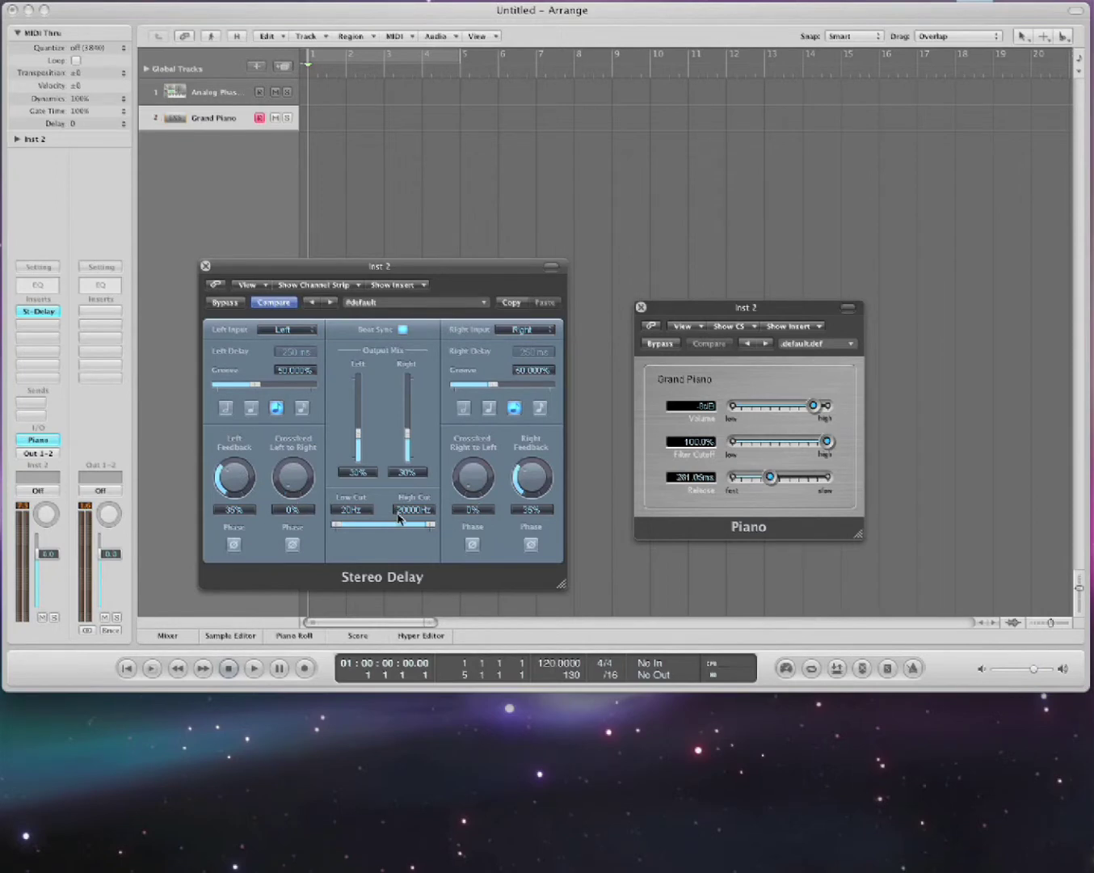
{"action": "left_click", "coordinate": [205, 265]}
Replace the Stereo Delay insert on the Grand Piano track with a Delay Designer.
{"action": "left_click", "coordinate": [50, 312]}
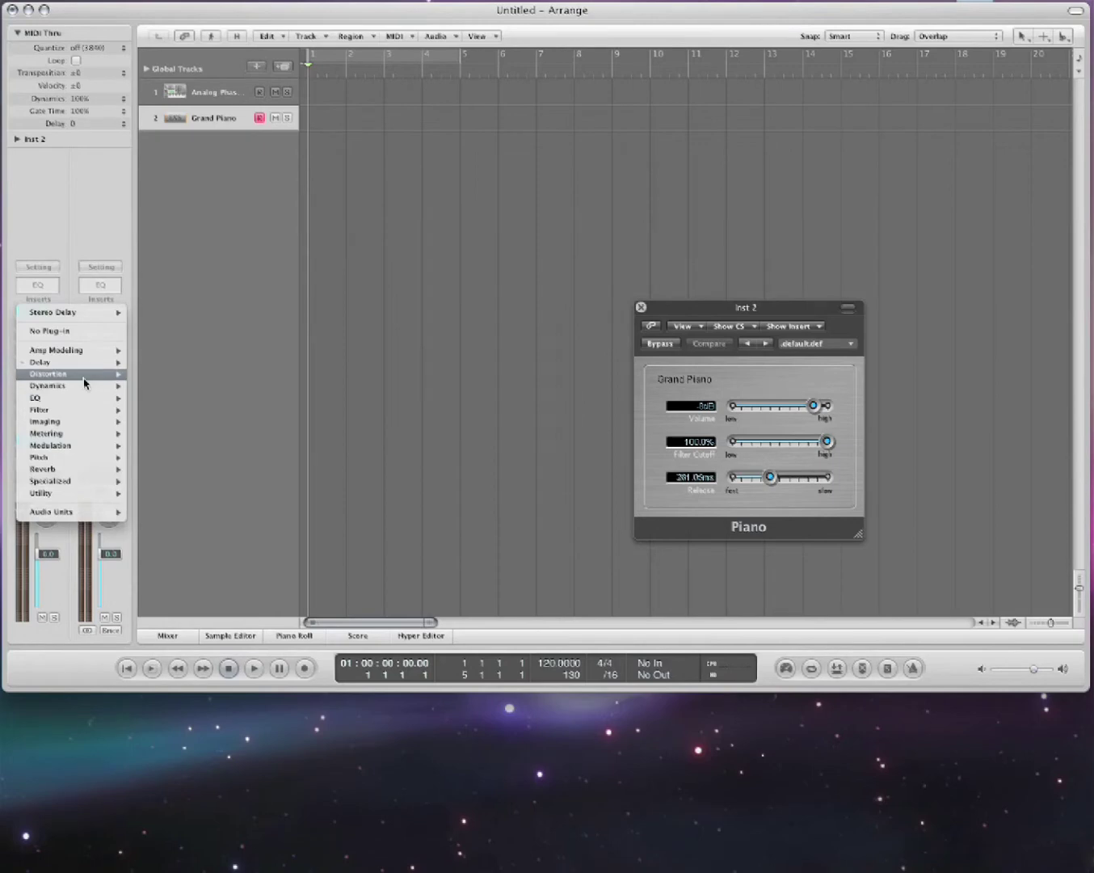
{"action": "mouse_move", "coordinate": [85, 370]}
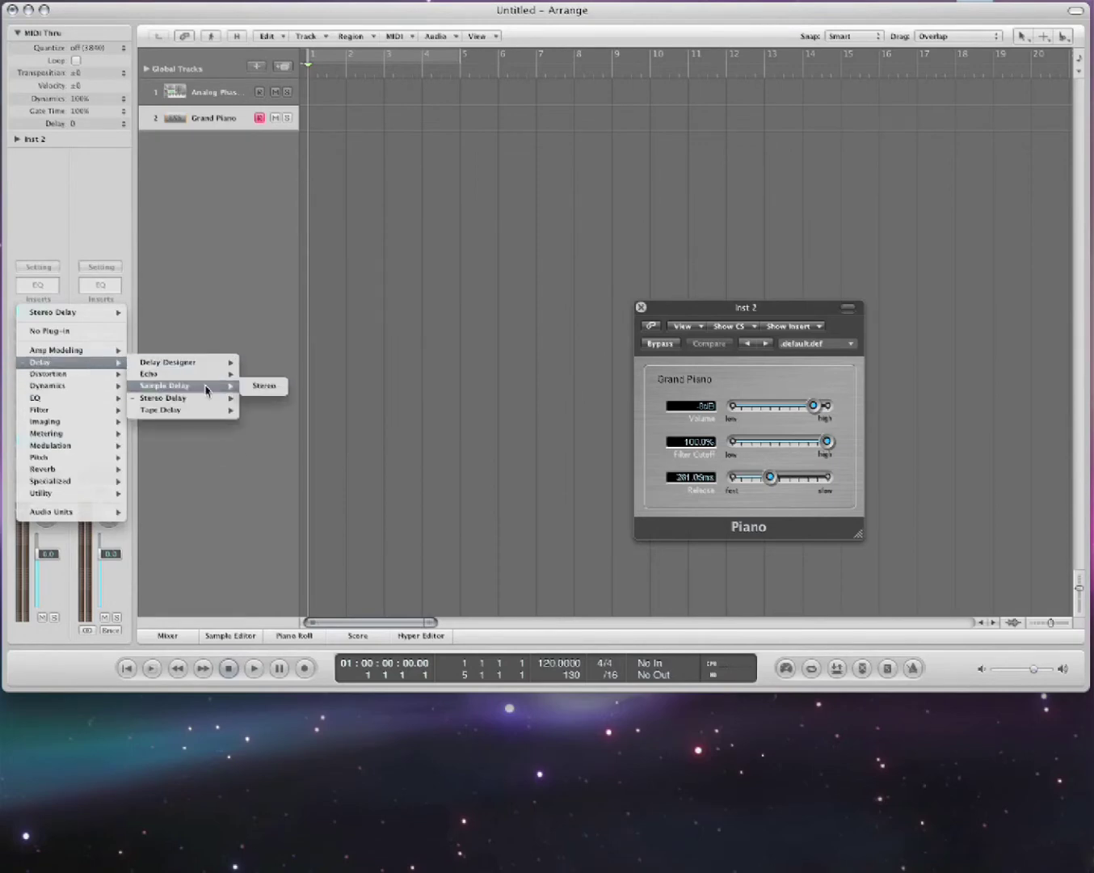
{"action": "mouse_move", "coordinate": [198, 374]}
{"action": "left_click", "coordinate": [200, 363]}
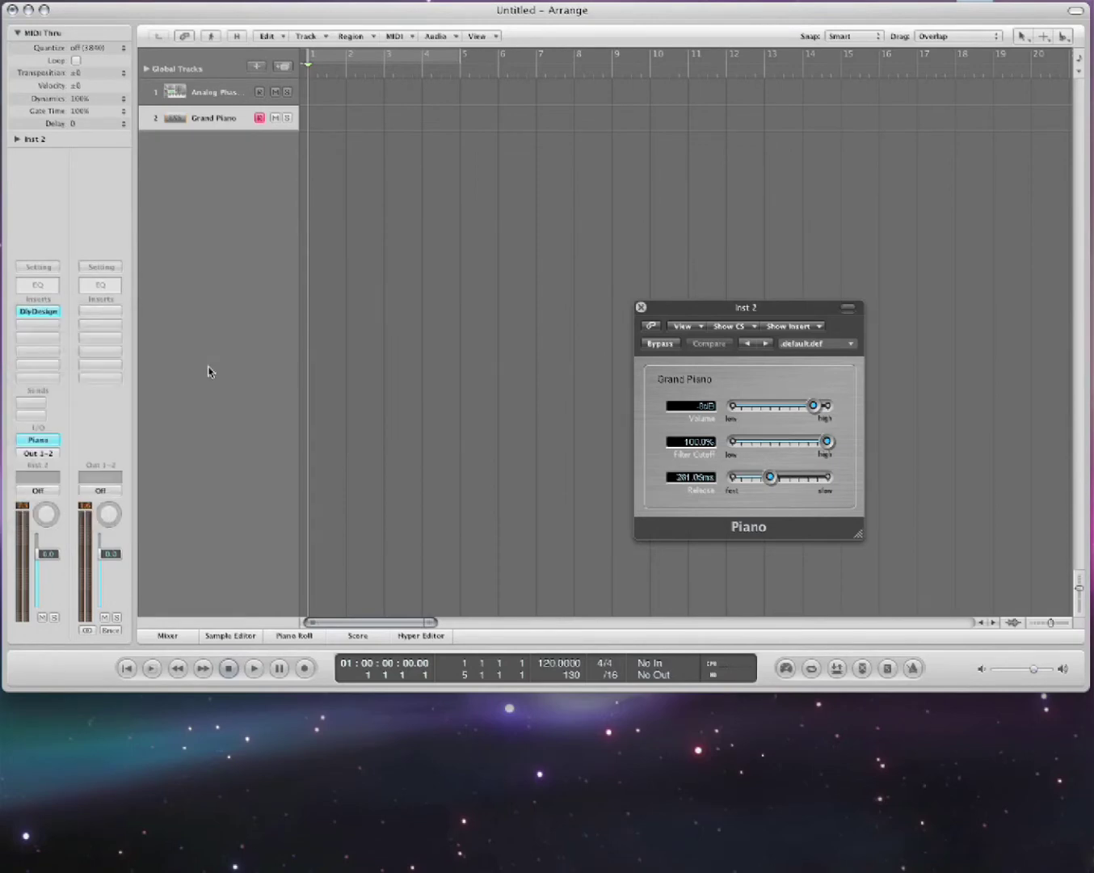
{"action": "left_click_drag", "start_coordinate": [257, 30], "coordinate": [532, 176]}
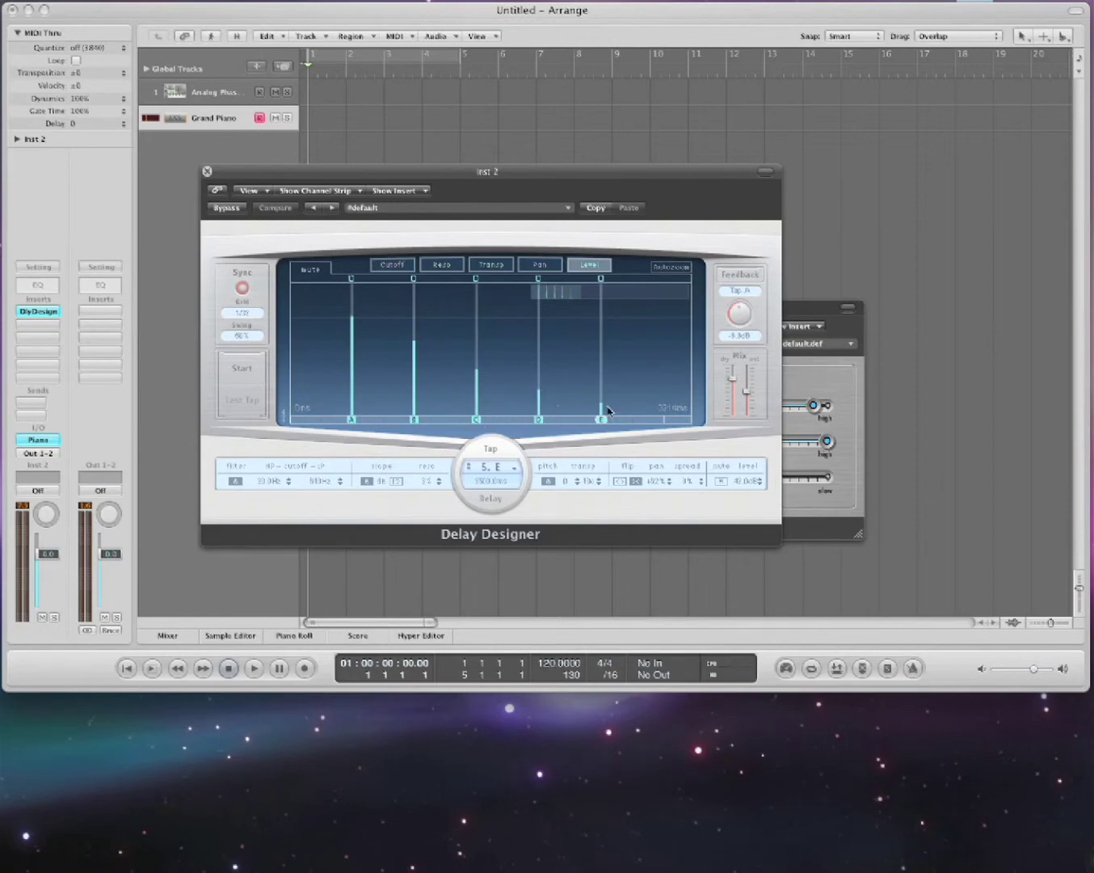
Raise tap A's level slightly and add three new taps between taps A and C in the Delay Designer.
{"action": "mouse_move", "coordinate": [350, 322]}
{"action": "left_mouse_down"}
{"action": "mouse_move", "coordinate": [351, 303]}
{"action": "mouse_move", "coordinate": [352, 408]}
{"action": "mouse_move", "coordinate": [353, 313]}
{"action": "left_mouse_up"}
{"action": "mouse_move", "coordinate": [350, 420]}
{"action": "left_mouse_down"}
{"action": "mouse_move", "coordinate": [380, 421]}
{"action": "mouse_move", "coordinate": [352, 422]}
{"action": "left_mouse_up"}
{"action": "left_click", "coordinate": [375, 421]}
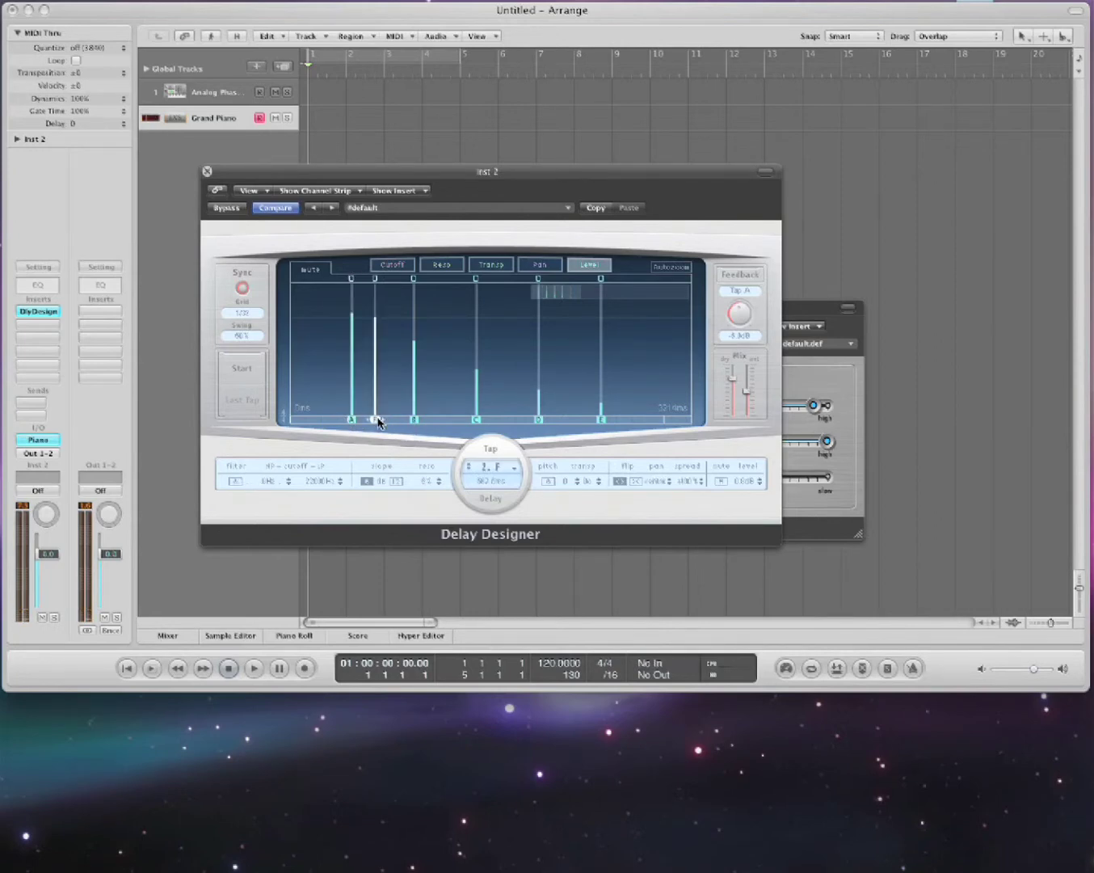
{"action": "left_click", "coordinate": [391, 420]}
{"action": "left_click", "coordinate": [444, 420]}
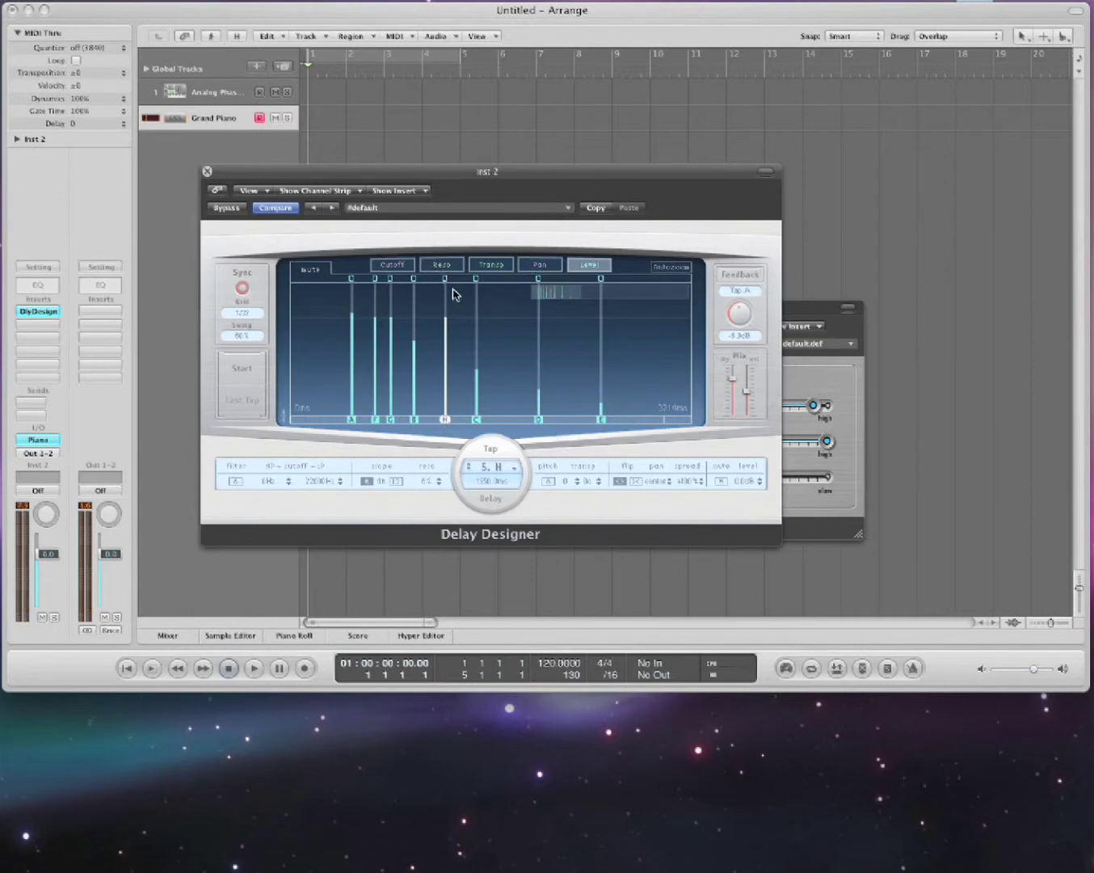
View the taps' pan, transposition, cutoff and resonance, and try transposing tap A before resetting it to 0 semitones.
{"action": "left_click", "coordinate": [543, 265]}
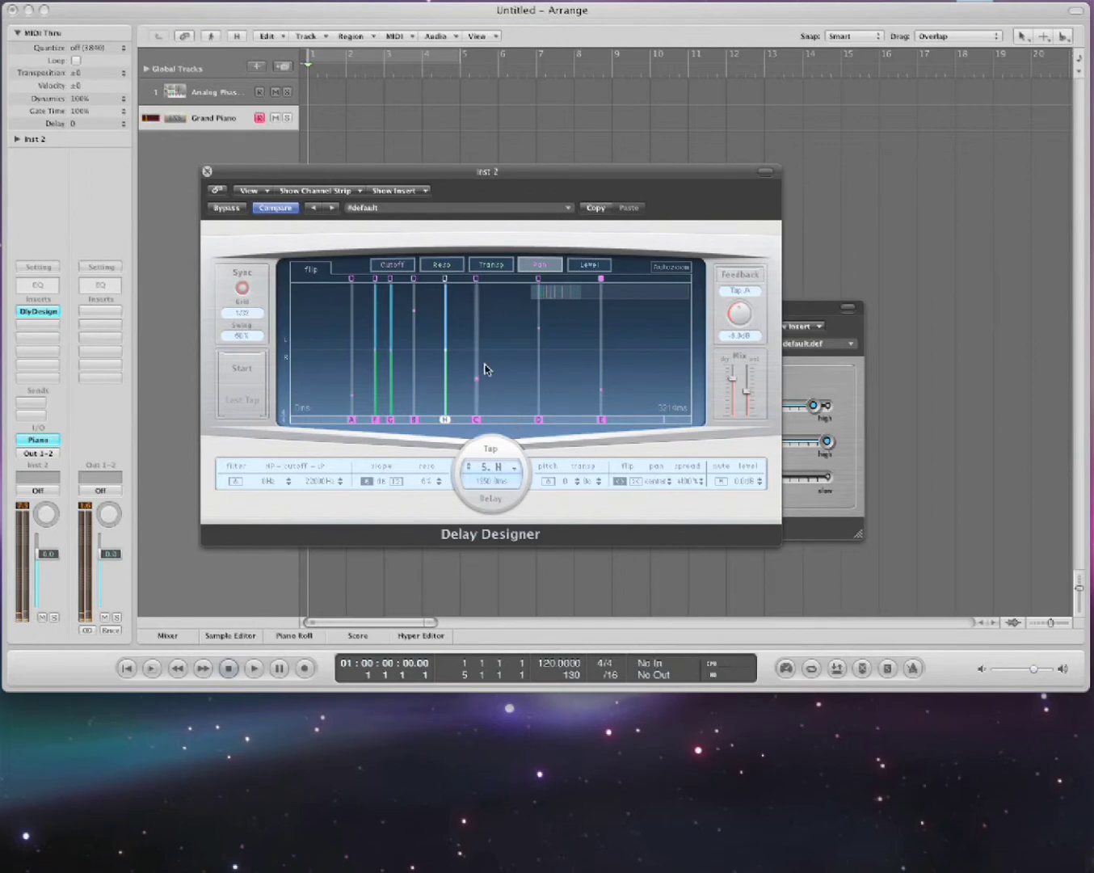
{"action": "left_click", "coordinate": [492, 267]}
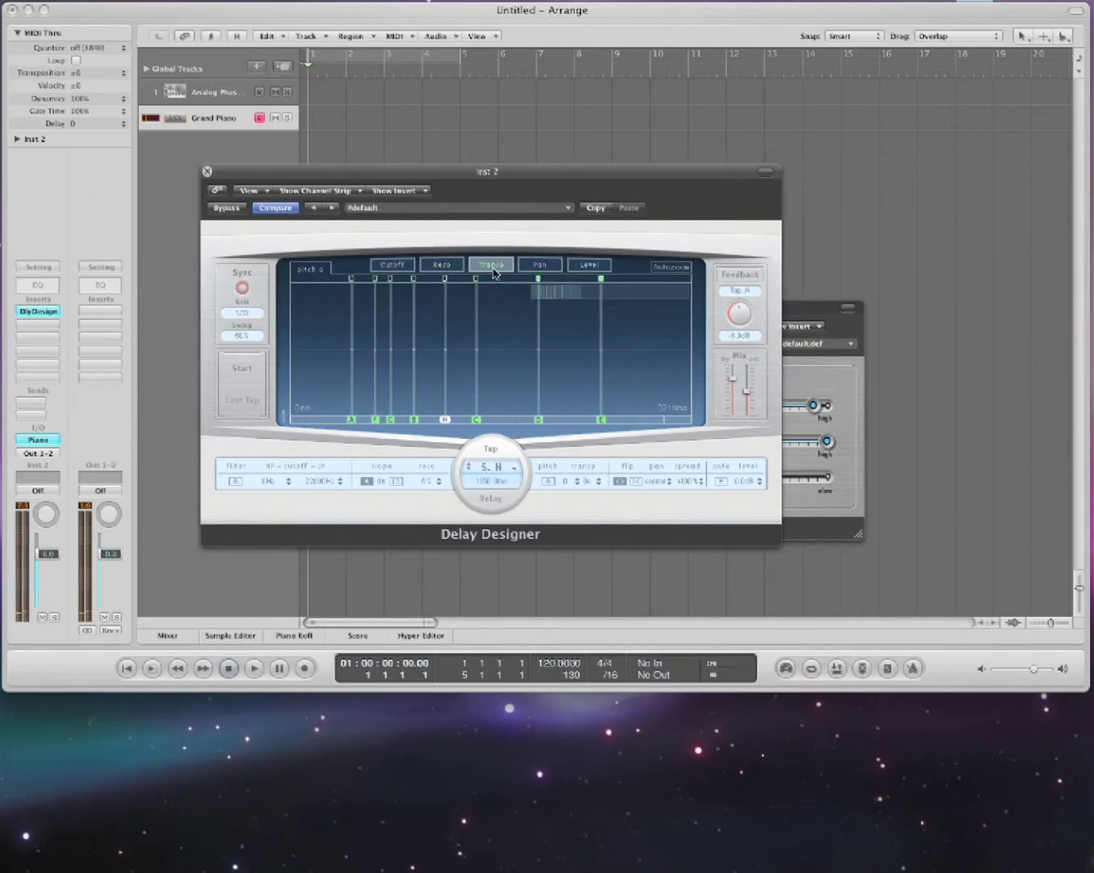
{"action": "left_click", "coordinate": [352, 350]}
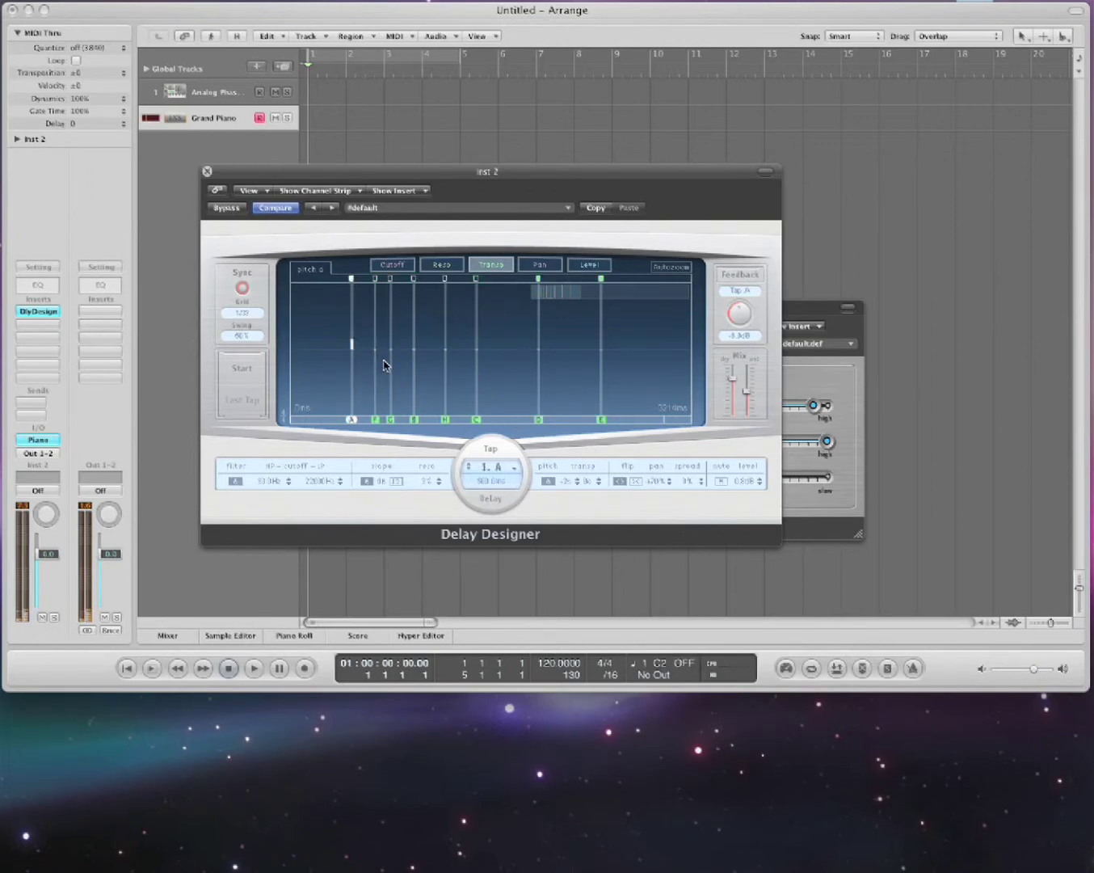
{"action": "left_click", "coordinate": [400, 269]}
{"action": "left_click", "coordinate": [442, 264]}
{"action": "left_click", "coordinate": [490, 265]}
{"action": "left_click_drag", "start_coordinate": [356, 343], "coordinate": [356, 348]}
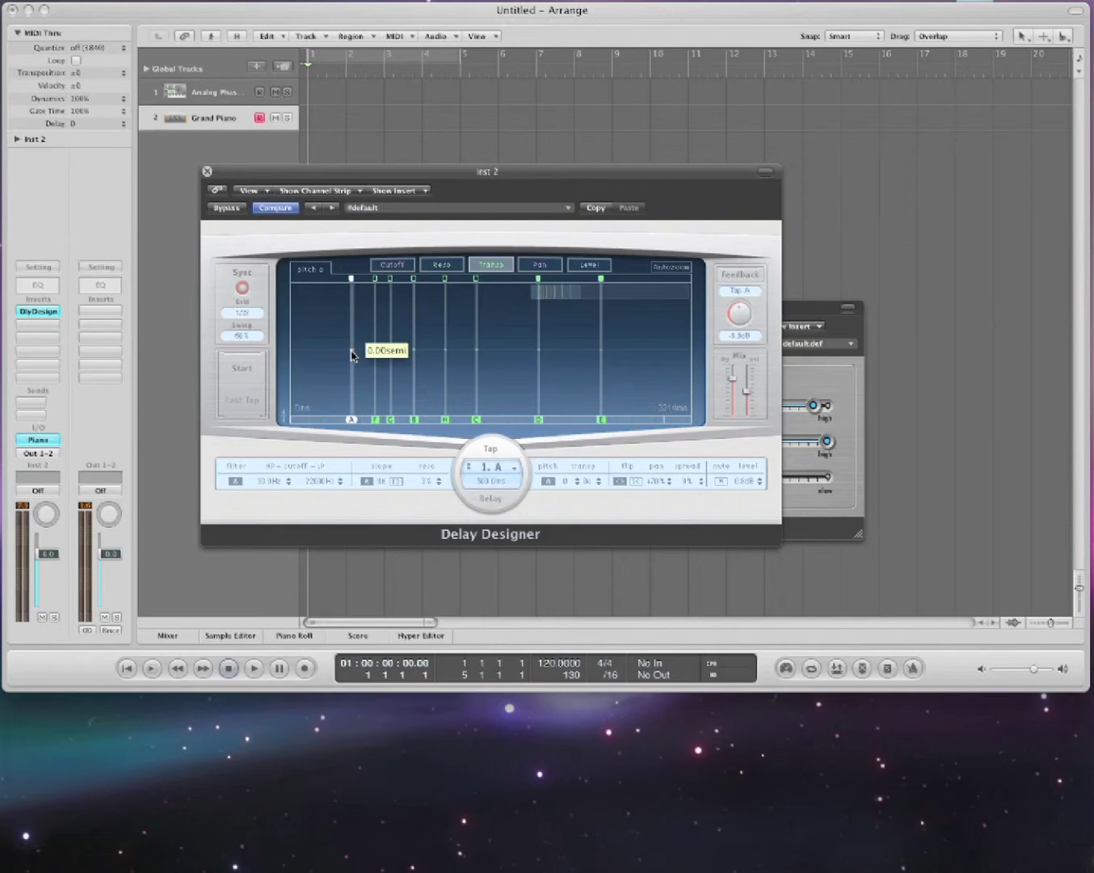
Return to the tap level display and raise the Delay Designer's Dry mix slightly.
{"action": "left_click", "coordinate": [604, 265]}
{"action": "left_click_drag", "start_coordinate": [731, 383], "coordinate": [732, 377]}
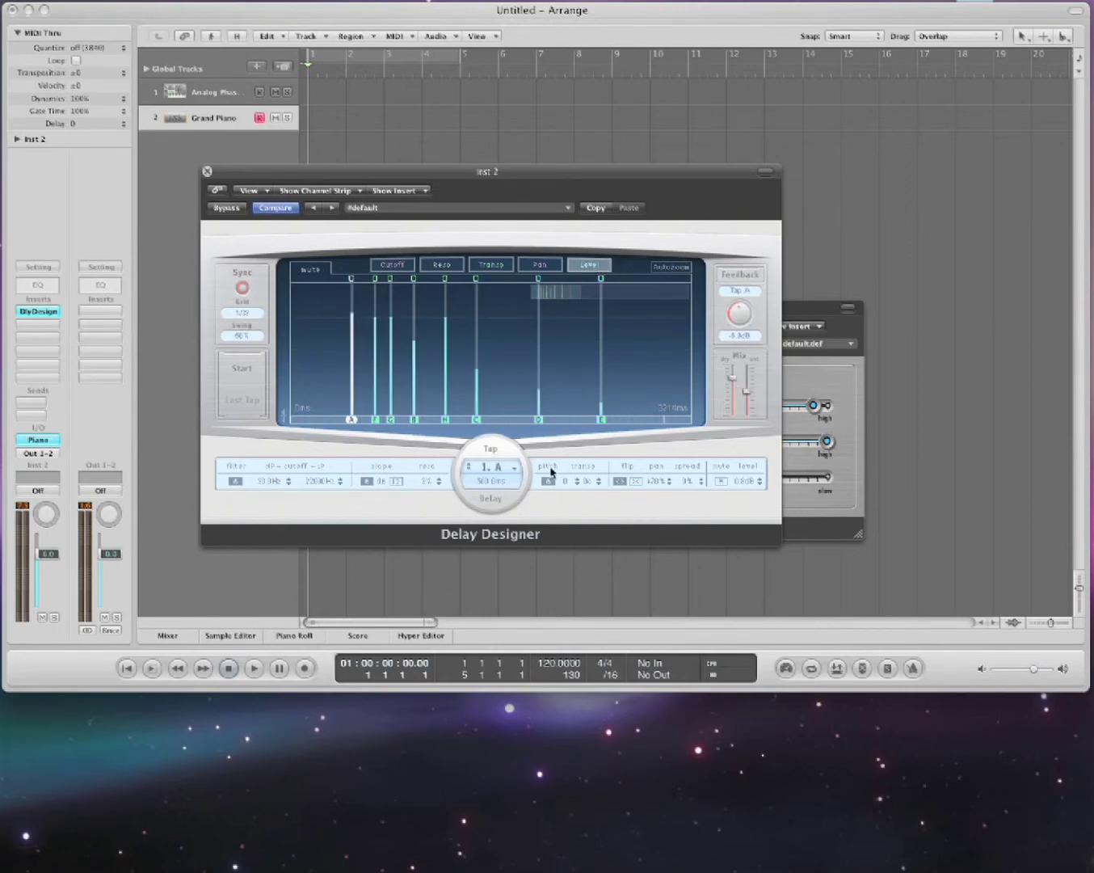
Record a new pattern of eight delay taps by tapping an uneven rhythm, finishing with the last tap.
{"action": "left_click", "coordinate": [246, 375]}
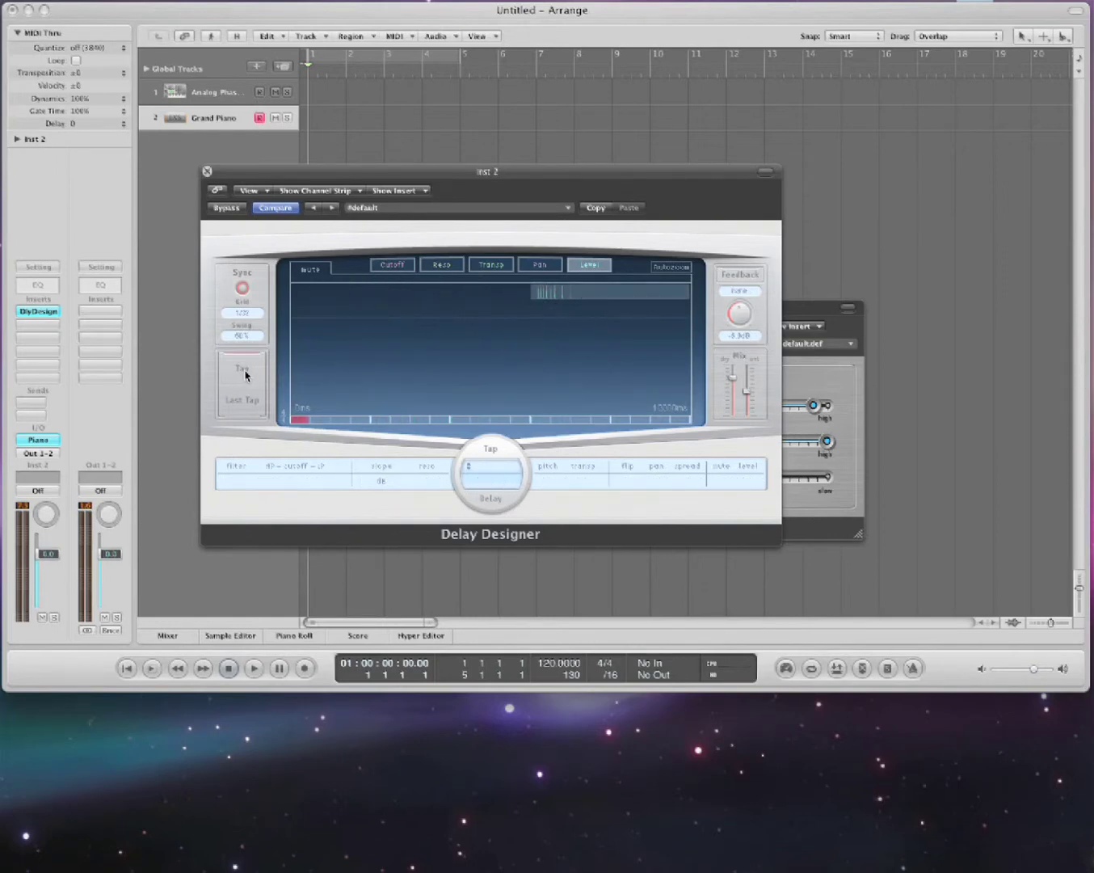
{"action": "left_click", "coordinate": [246, 376]}
{"action": "left_click", "coordinate": [246, 376]}
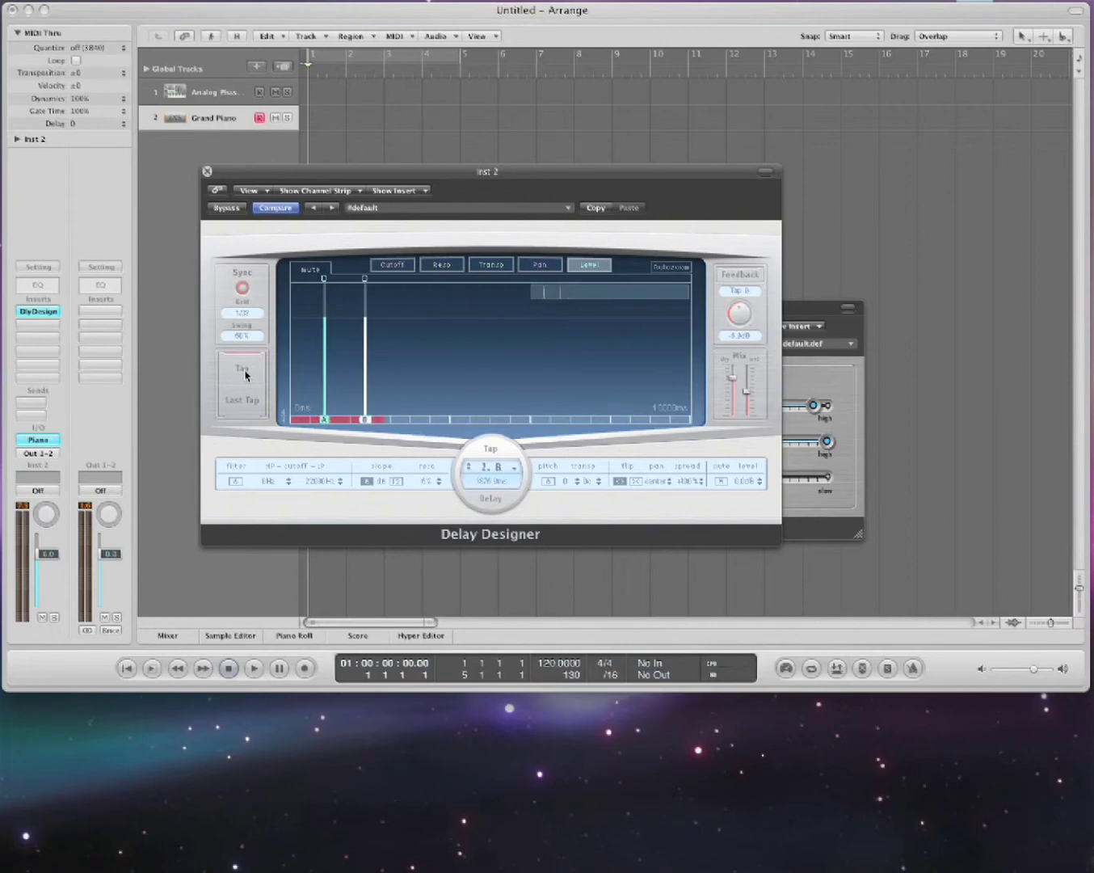
{"action": "left_click", "coordinate": [245, 375]}
{"action": "left_click", "coordinate": [245, 375]}
{"action": "left_click", "coordinate": [245, 375]}
{"action": "left_click", "coordinate": [245, 376]}
{"action": "left_click", "coordinate": [245, 375]}
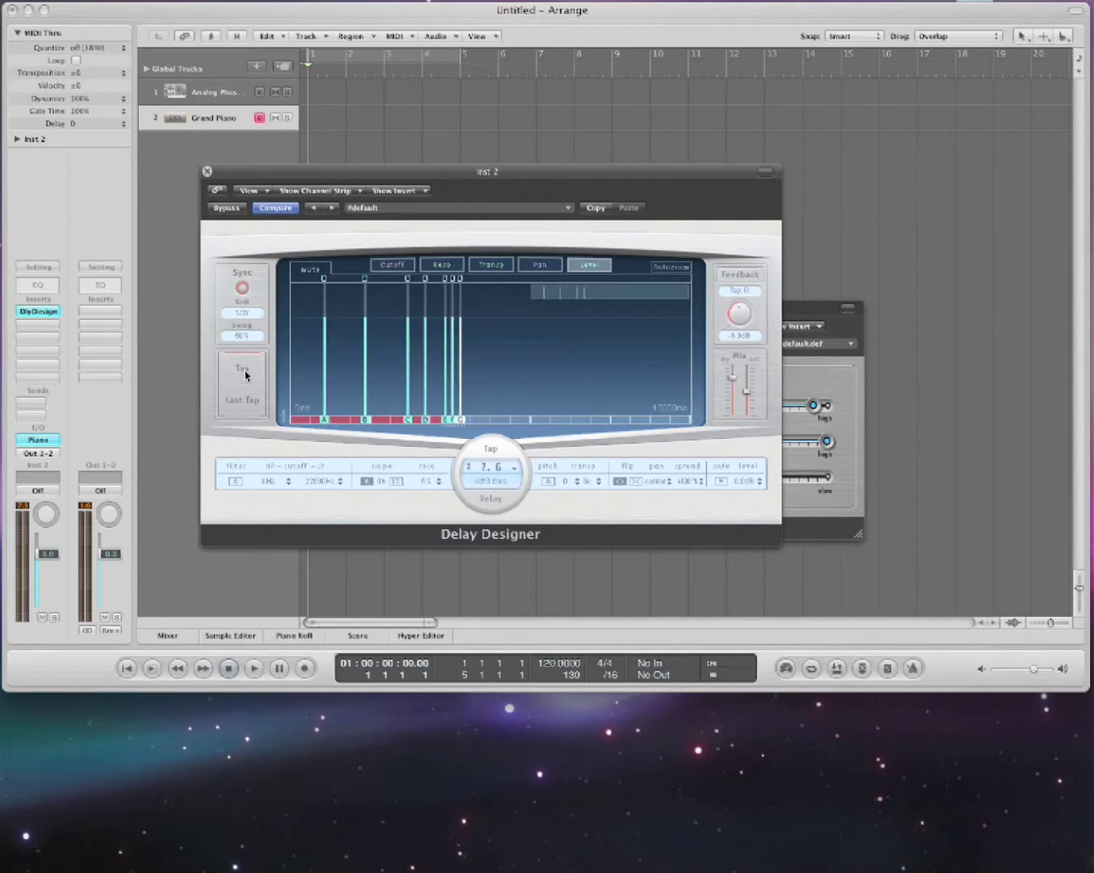
{"action": "left_click", "coordinate": [241, 401]}
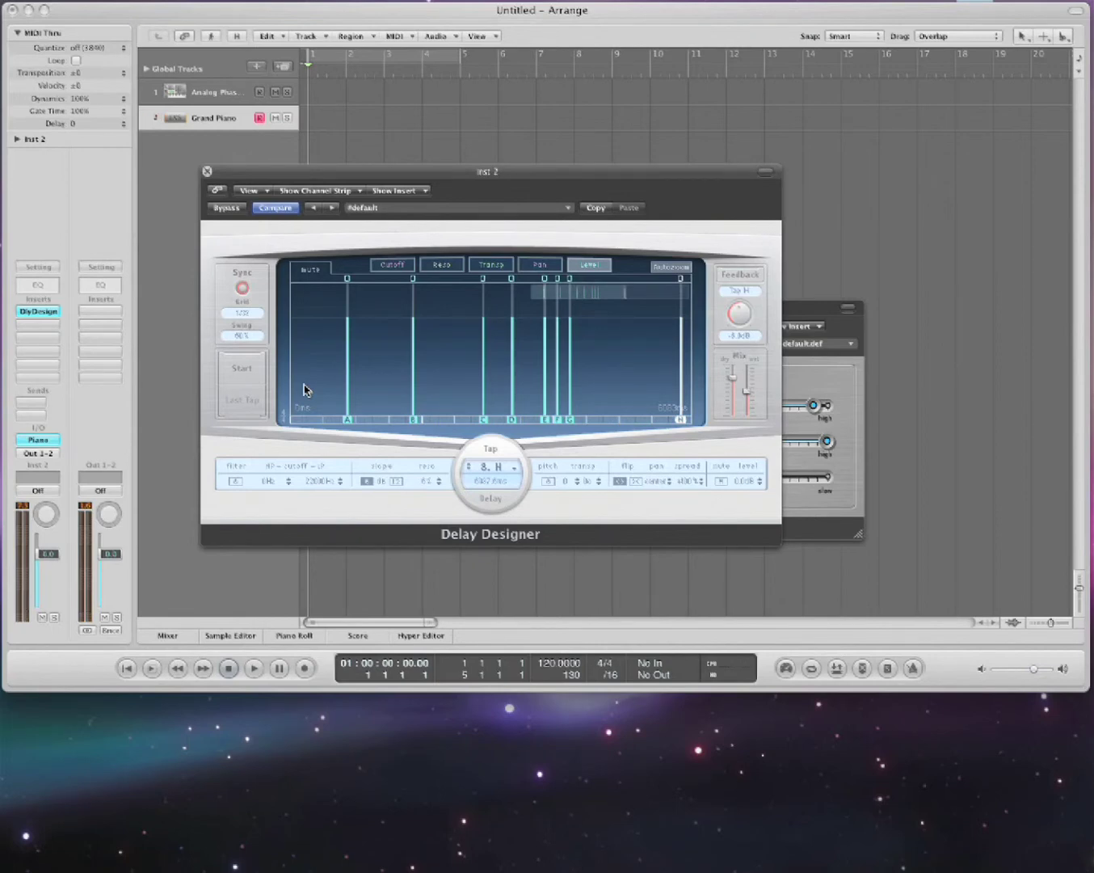
Close the Delay Designer and Piano plug-in windows.
{"action": "left_click_drag", "start_coordinate": [280, 173], "coordinate": [368, 200]}
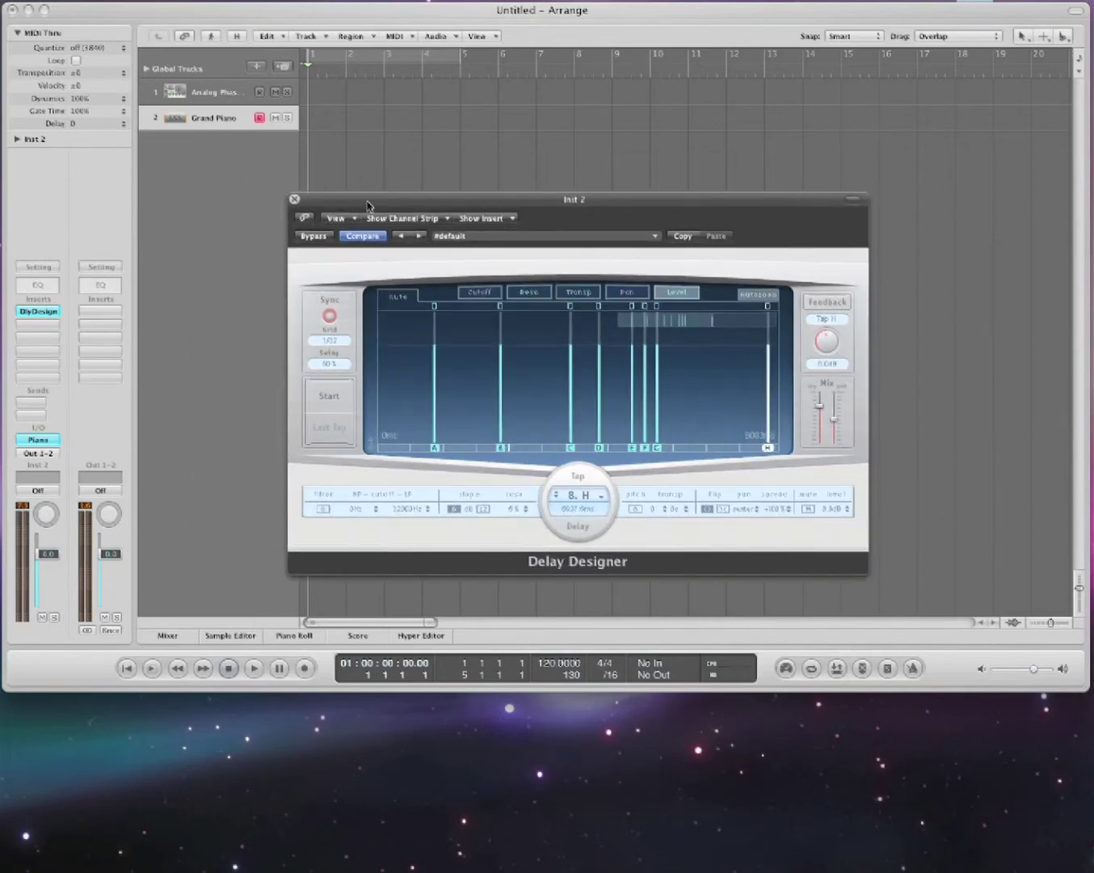
{"action": "left_click", "coordinate": [295, 199]}
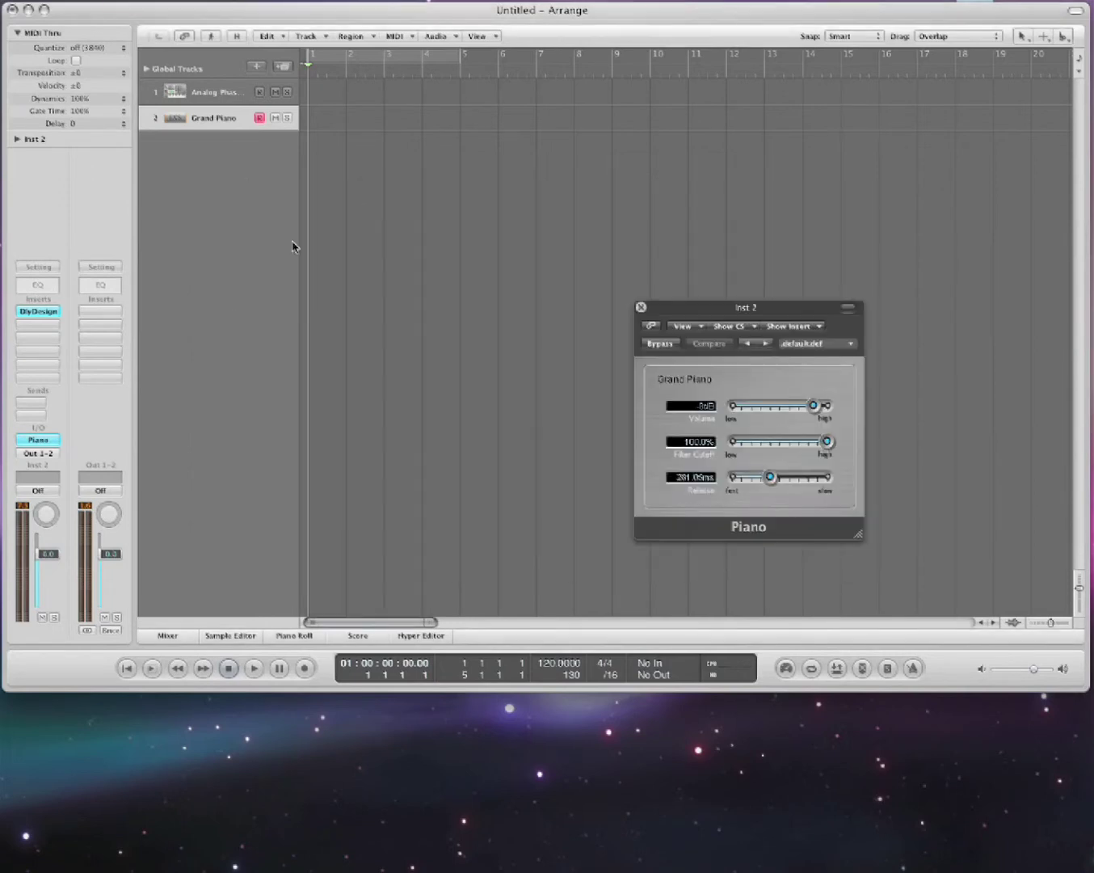
{"action": "left_click", "coordinate": [703, 312]}
{"action": "key", "text": "super+w"}
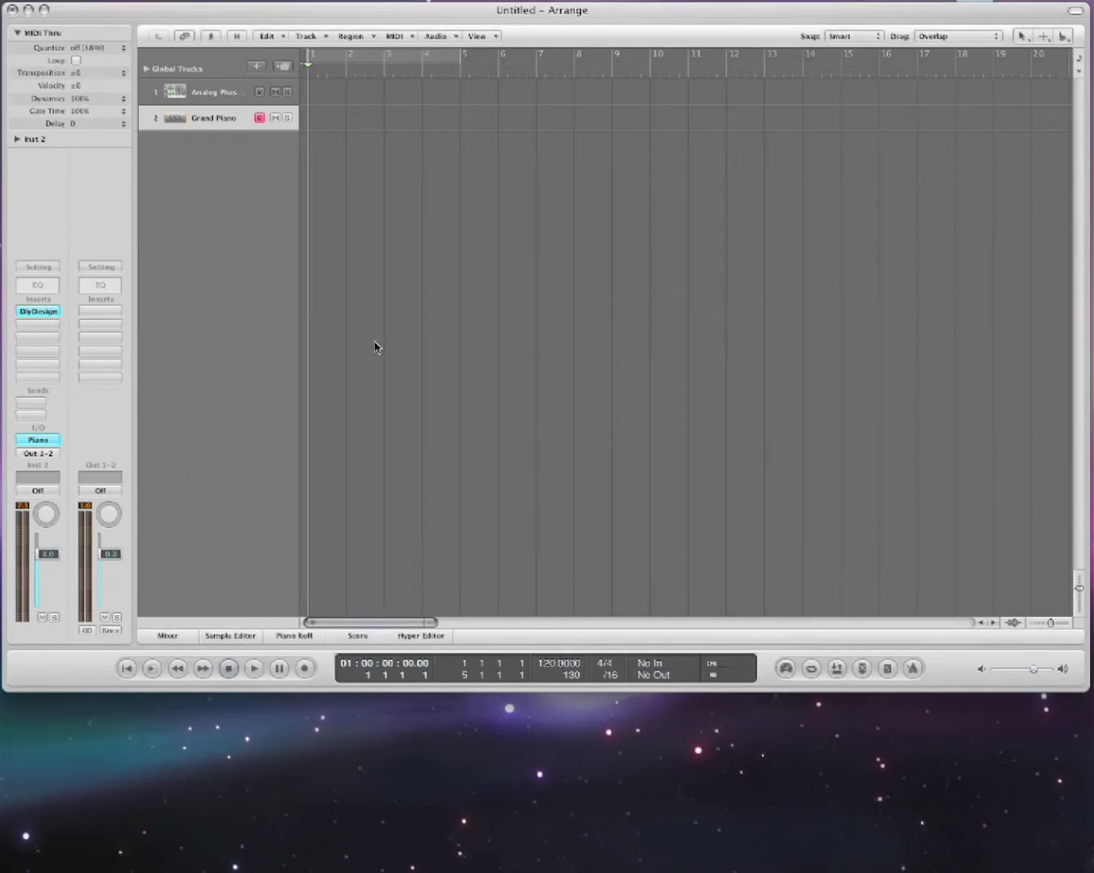
{"action": "left_click", "coordinate": [38, 314]}
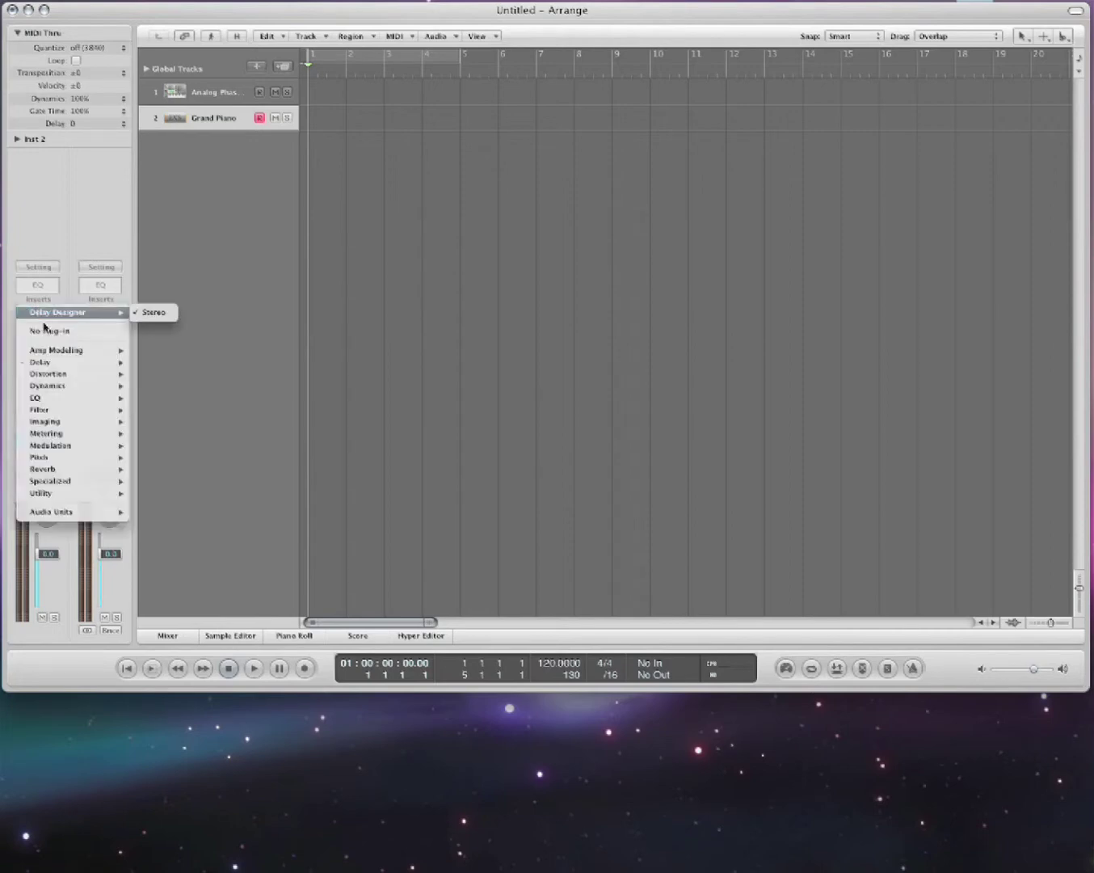
{"action": "mouse_move", "coordinate": [65, 377]}
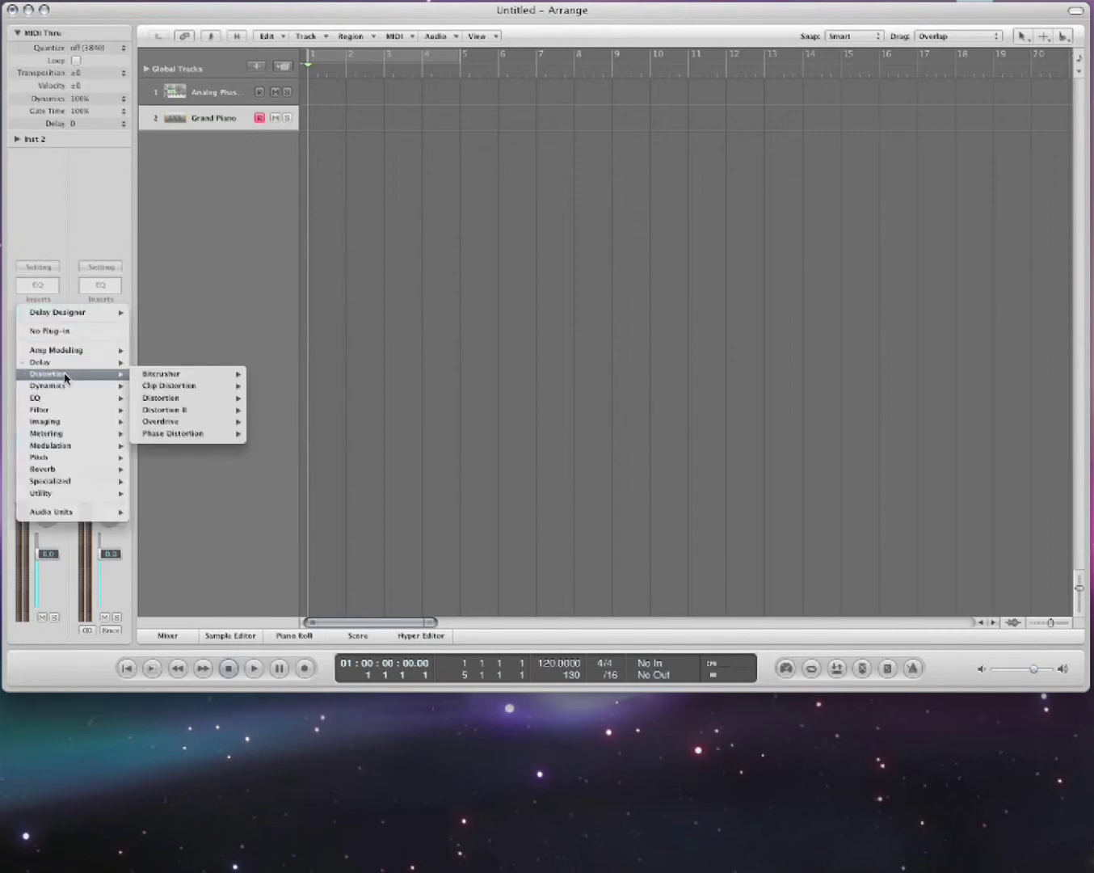
{"action": "left_click", "coordinate": [437, 240]}
Add a new software instrument track below Grand Piano and load the EXS24 sampler on it.
{"action": "double_click", "coordinate": [233, 170]}
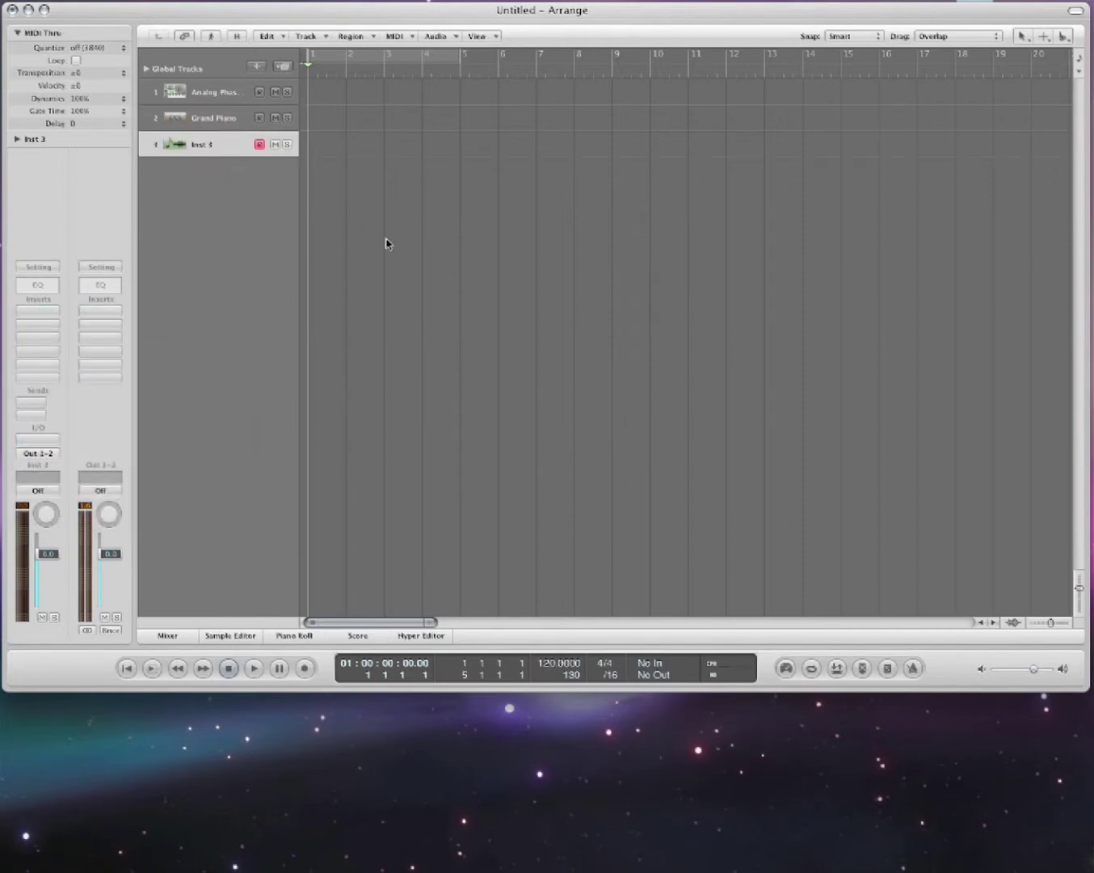
{"action": "key", "text": "y"}
{"action": "left_click", "coordinate": [41, 440]}
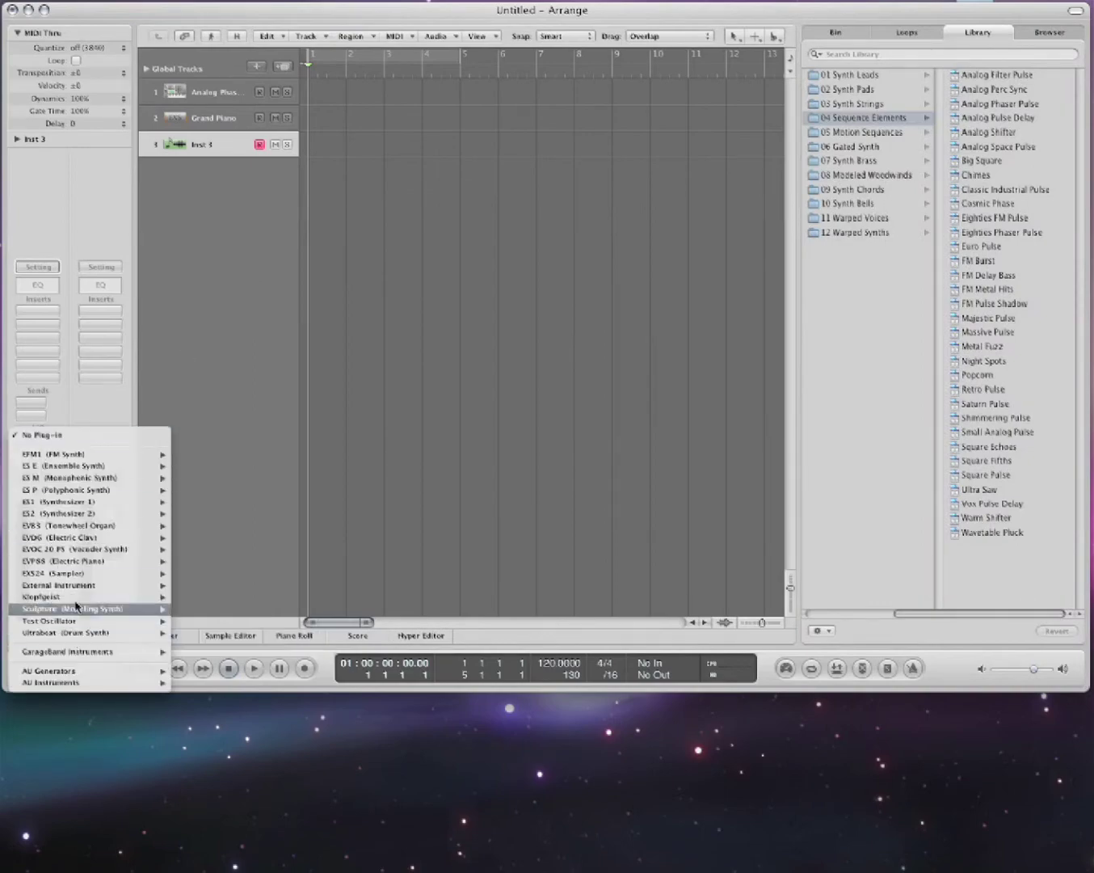
{"action": "left_click", "coordinate": [81, 574]}
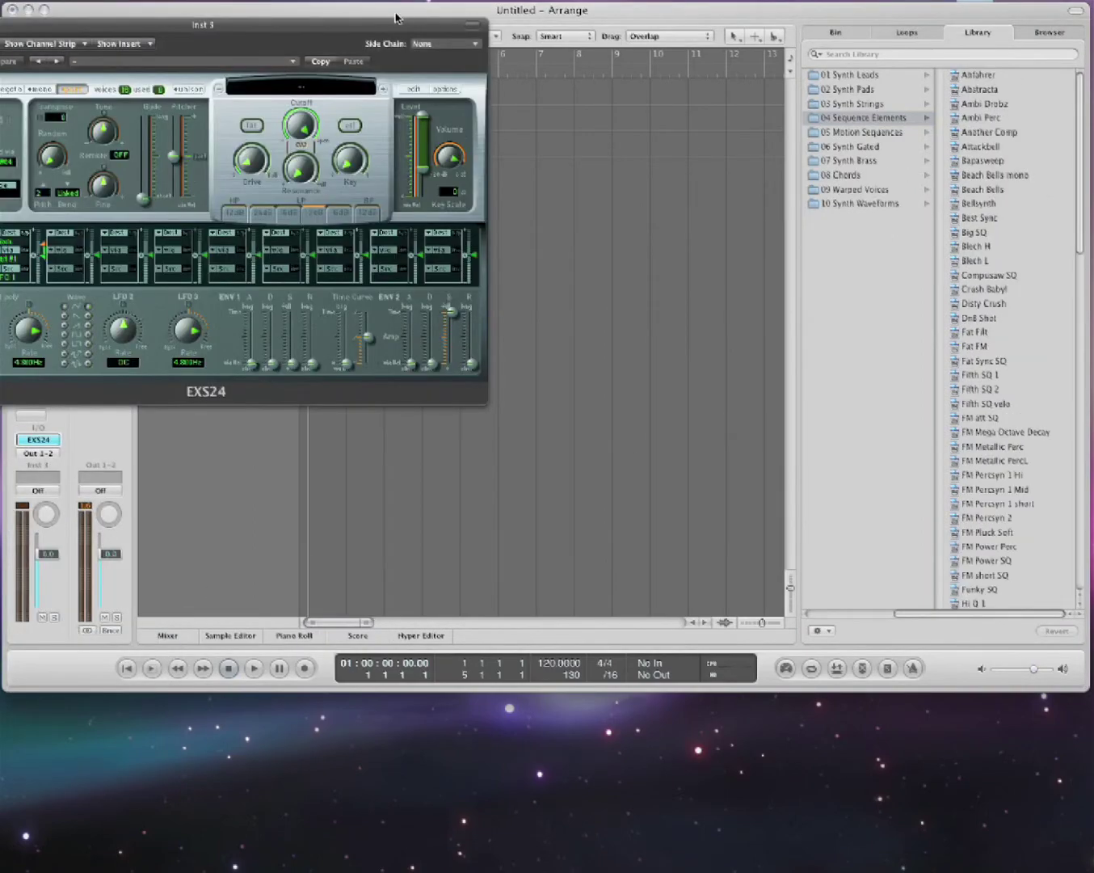
Load the Classical Acoustic Guitar sampler instrument from the library's Acoustic Guitars category, and hide the library.
{"action": "scroll", "coordinate": [895, 116], "scroll_direction": "left", "scroll_amount": 3}
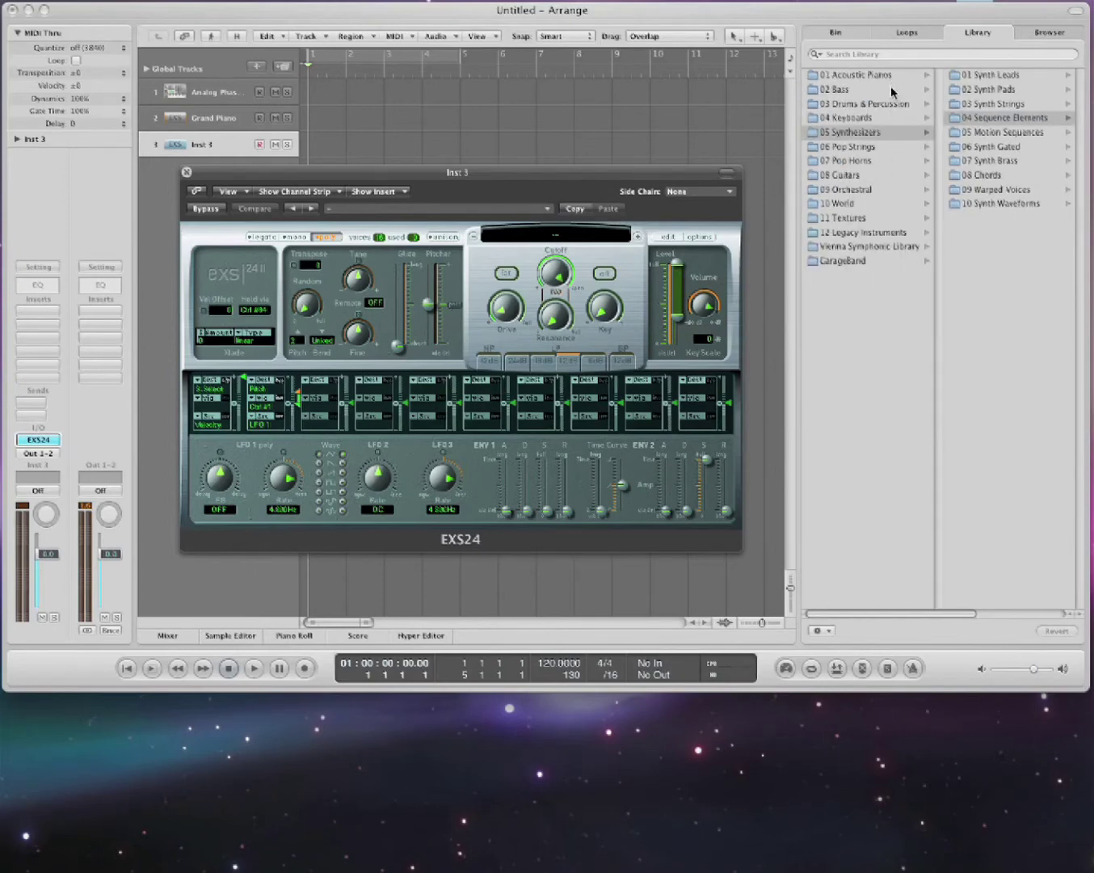
{"action": "left_click", "coordinate": [863, 173]}
{"action": "left_click", "coordinate": [985, 76]}
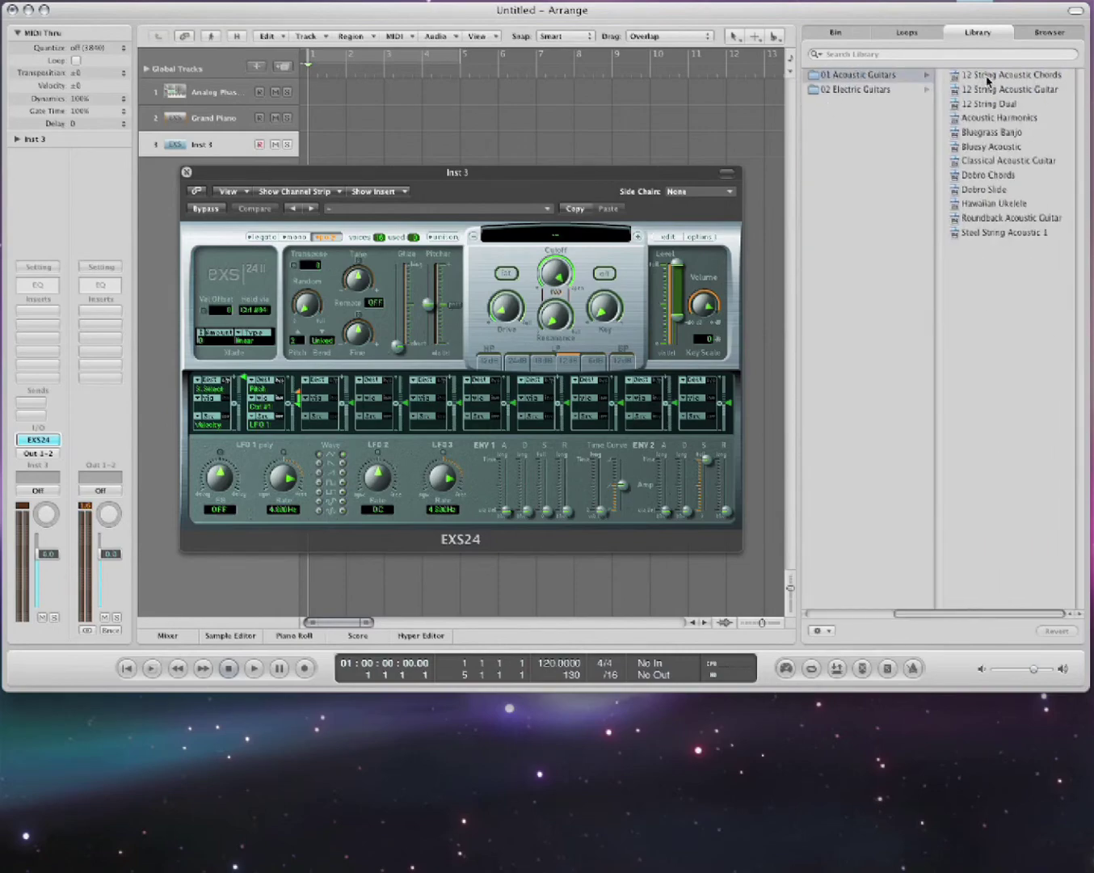
{"action": "left_click", "coordinate": [1003, 160]}
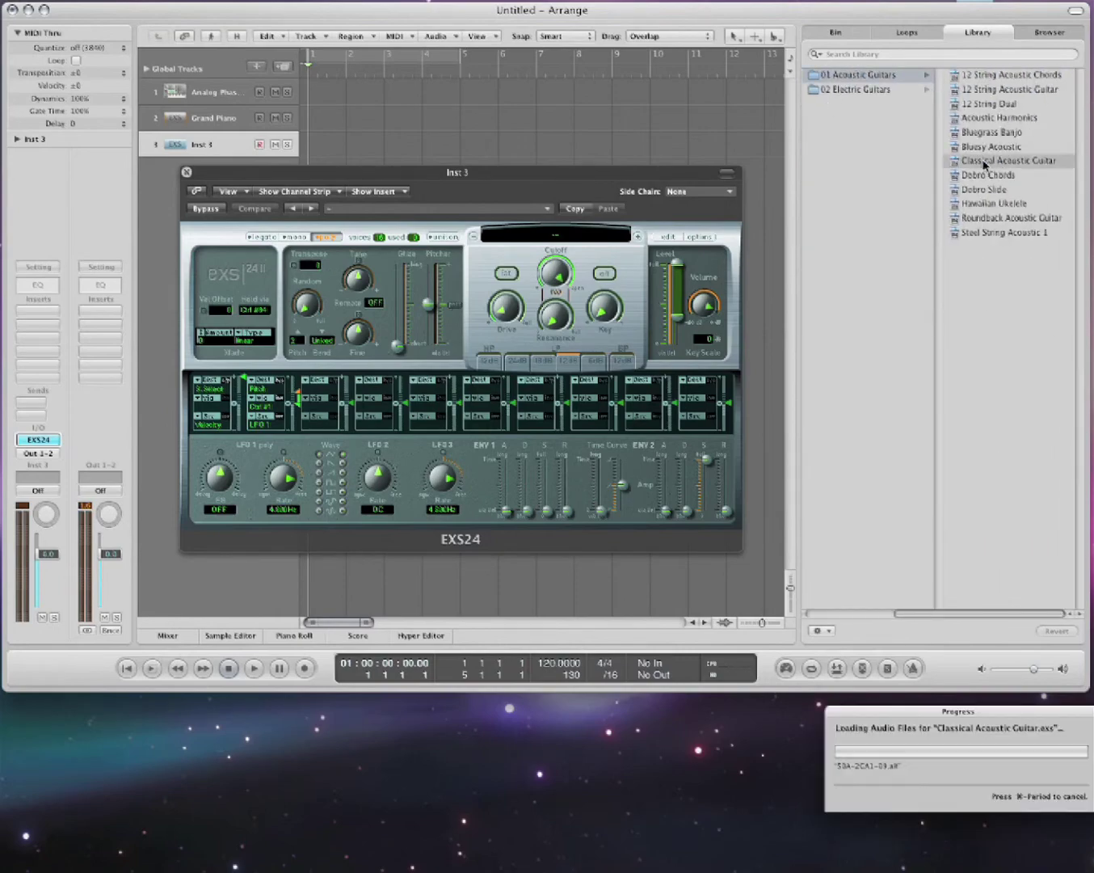
{"action": "left_click_drag", "start_coordinate": [611, 184], "coordinate": [688, 174]}
{"action": "key", "text": "y"}
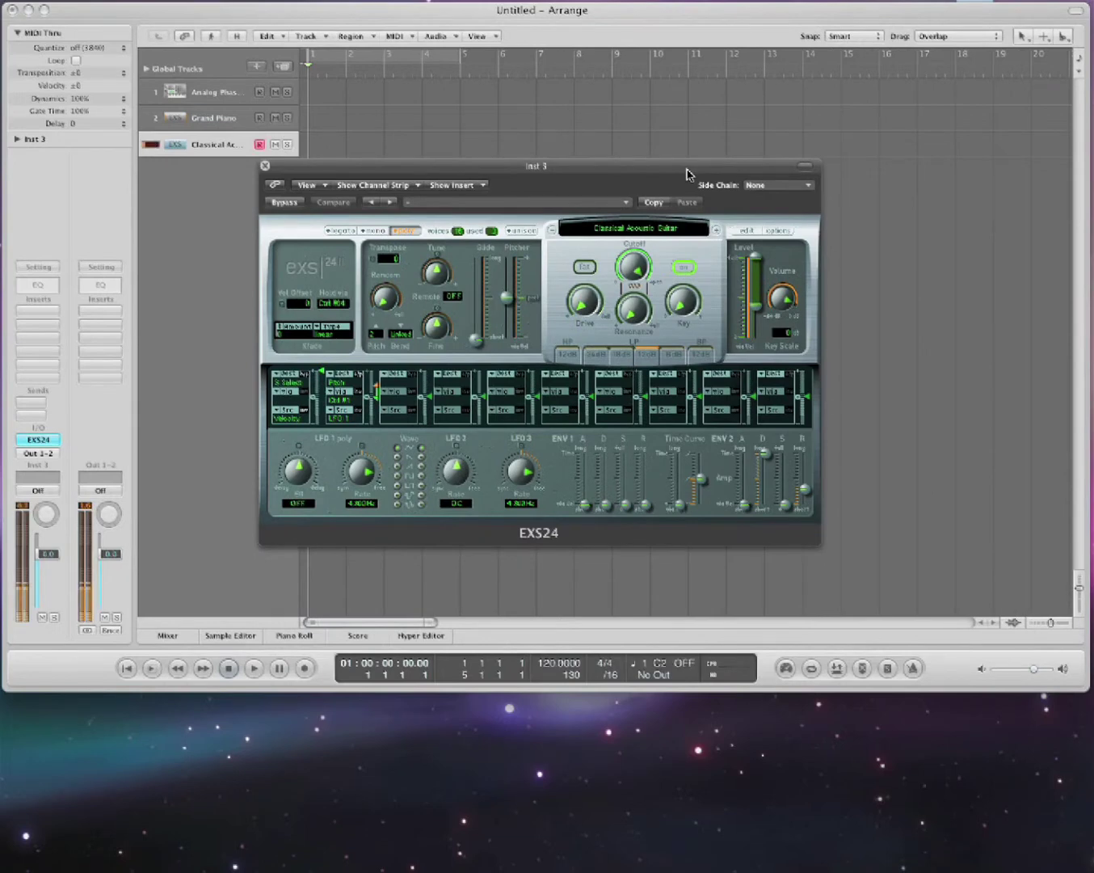
Insert Guitar Amp Pro on the acoustic guitar track and close the EXS24 window.
{"action": "left_click", "coordinate": [49, 313]}
{"action": "mouse_move", "coordinate": [51, 325]}
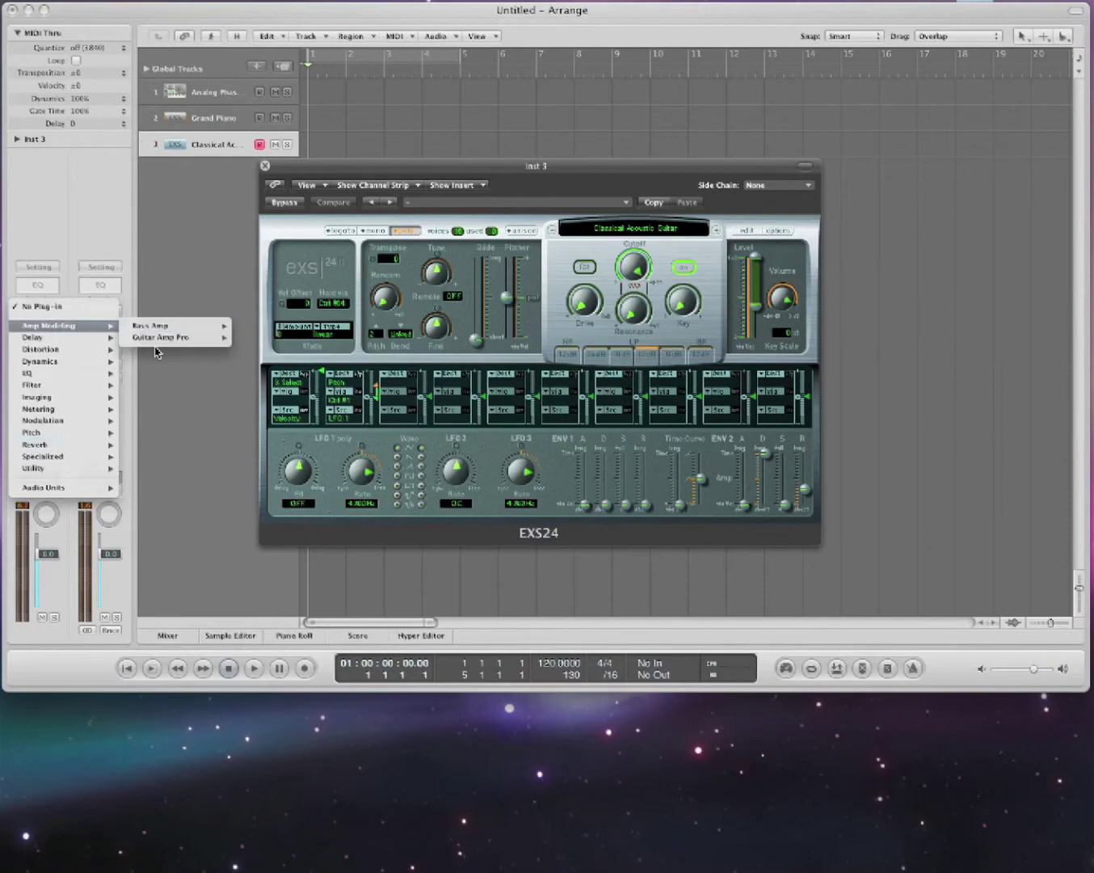
{"action": "left_click", "coordinate": [157, 340]}
{"action": "left_click_drag", "start_coordinate": [533, 169], "coordinate": [518, 376]}
{"action": "key", "text": "super+w"}
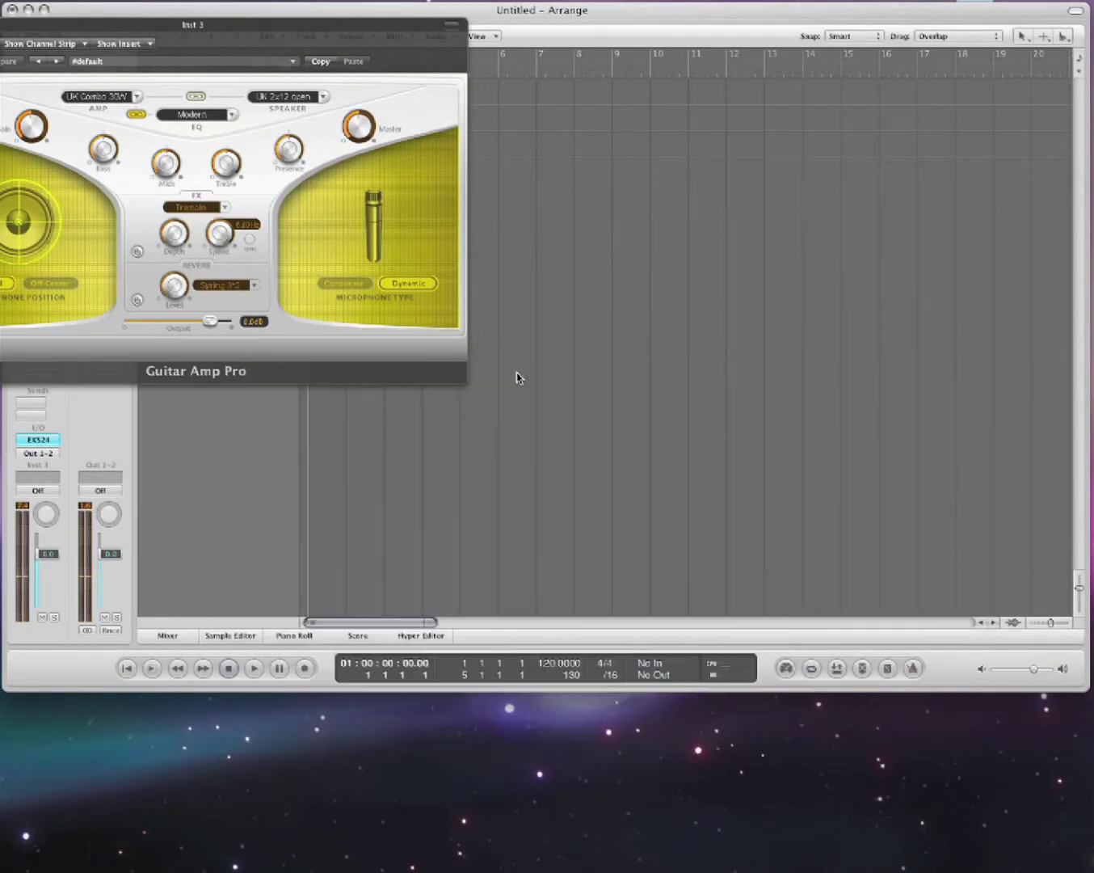
Try the Boutique Bright preset from the Crunch category on Guitar Amp Pro, settling on Fat Stack.
{"action": "key", "text": "y"}
{"action": "left_click", "coordinate": [881, 89]}
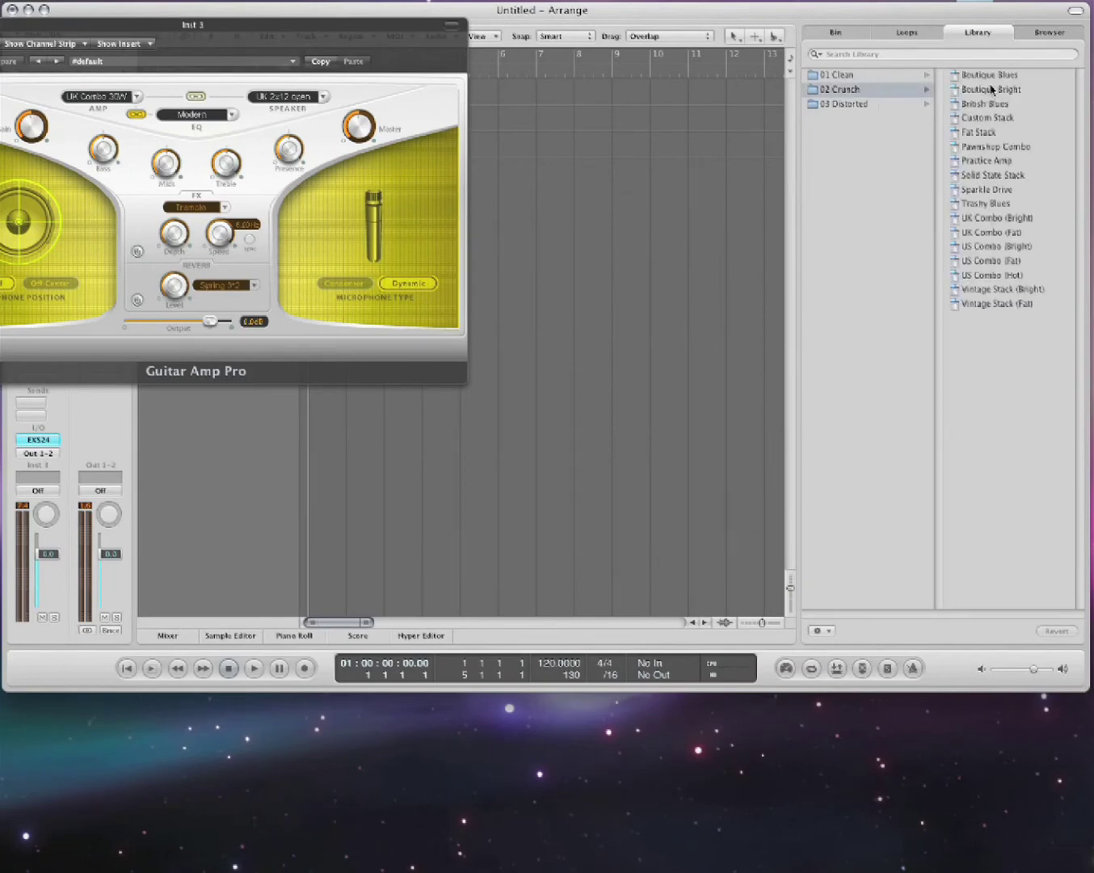
{"action": "left_click", "coordinate": [993, 89]}
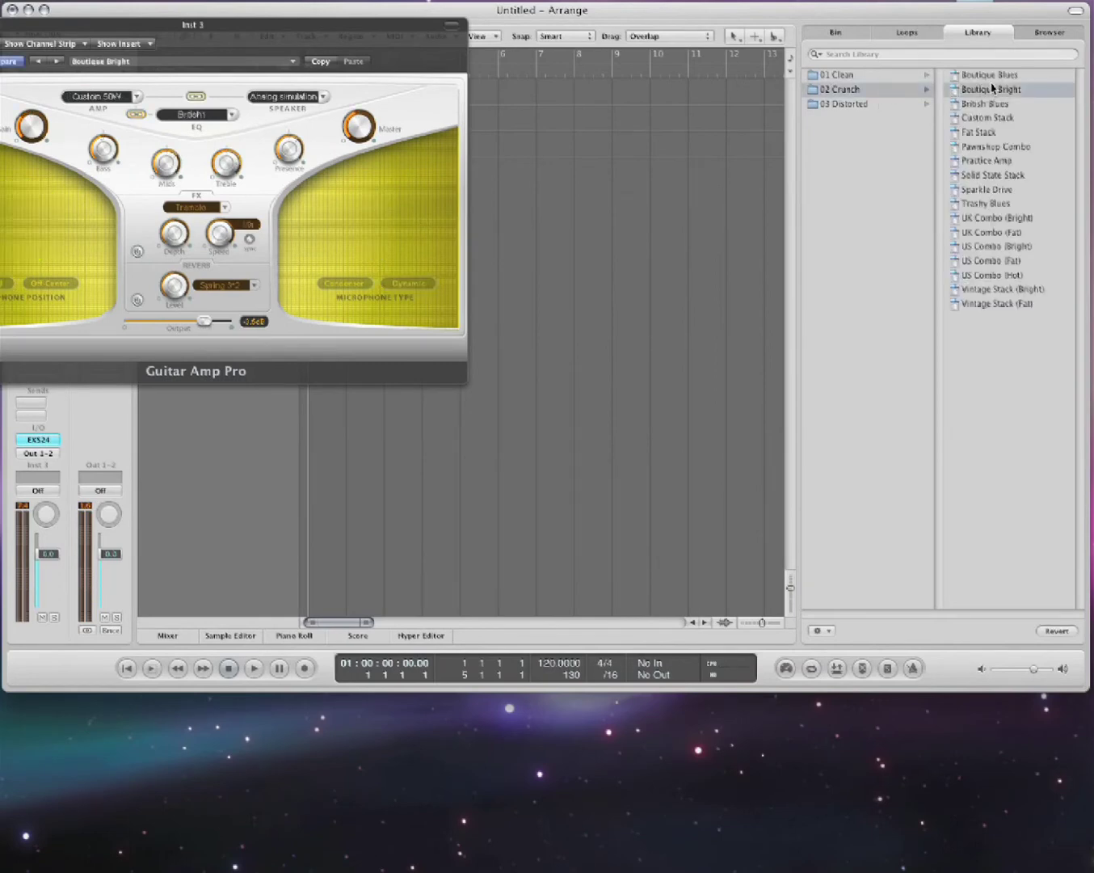
{"action": "left_click", "coordinate": [980, 132]}
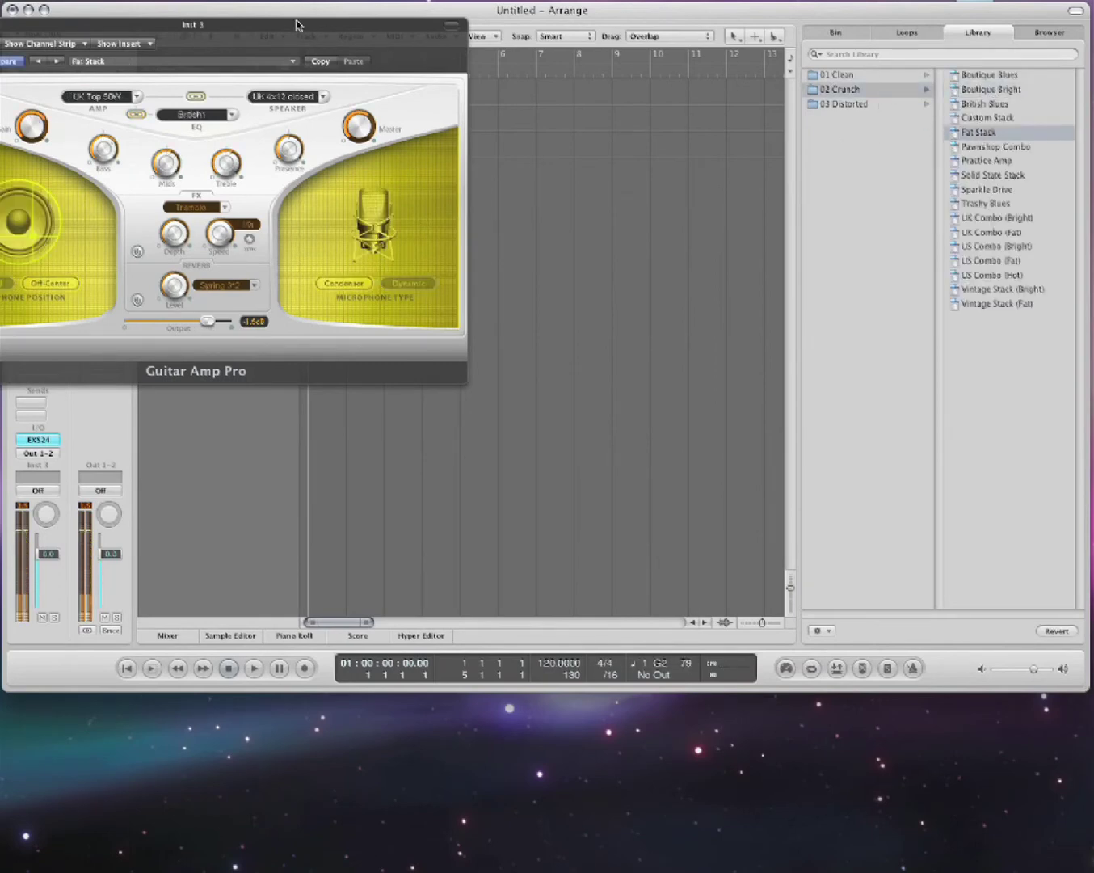
{"action": "left_click_drag", "start_coordinate": [304, 30], "coordinate": [578, 190]}
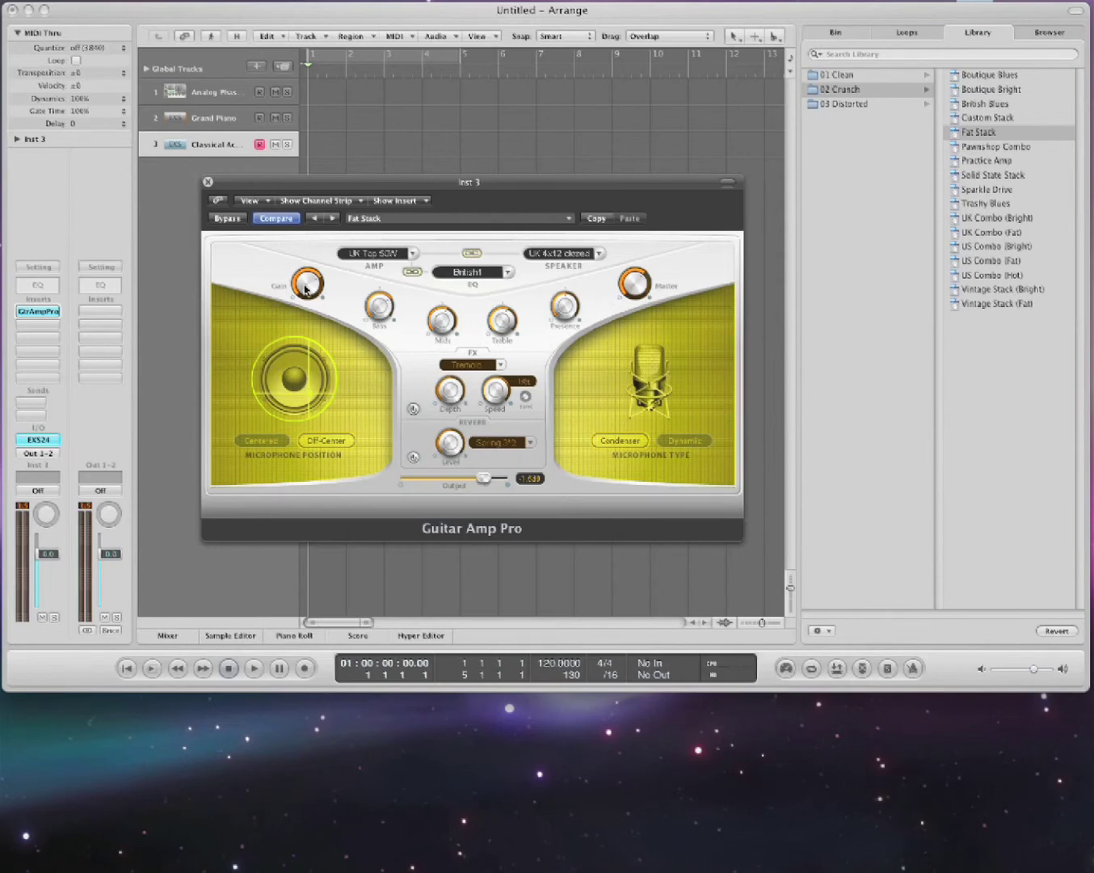
Examine Guitar Amp Pro's amp model, EQ and speaker choices and its microphone position settings.
{"action": "left_click", "coordinate": [411, 253]}
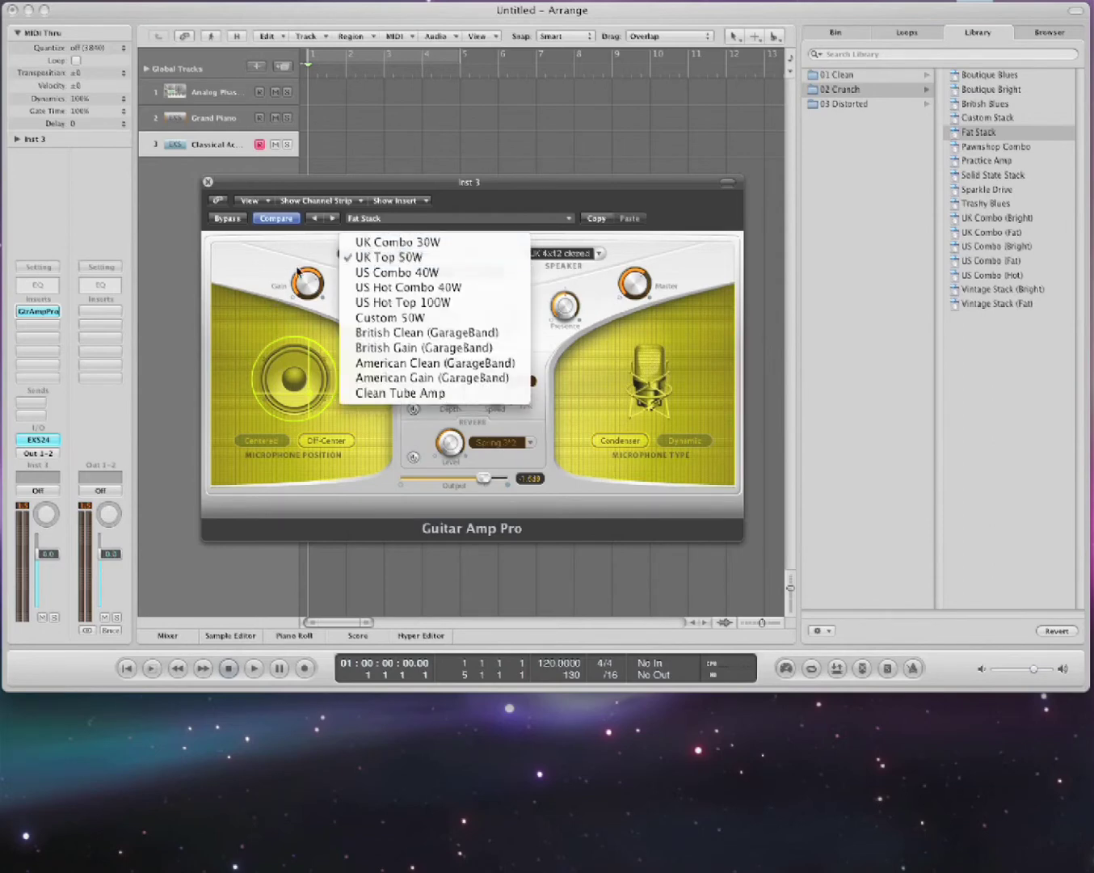
{"action": "left_click", "coordinate": [409, 258]}
{"action": "left_click", "coordinate": [517, 275]}
{"action": "left_click", "coordinate": [525, 276]}
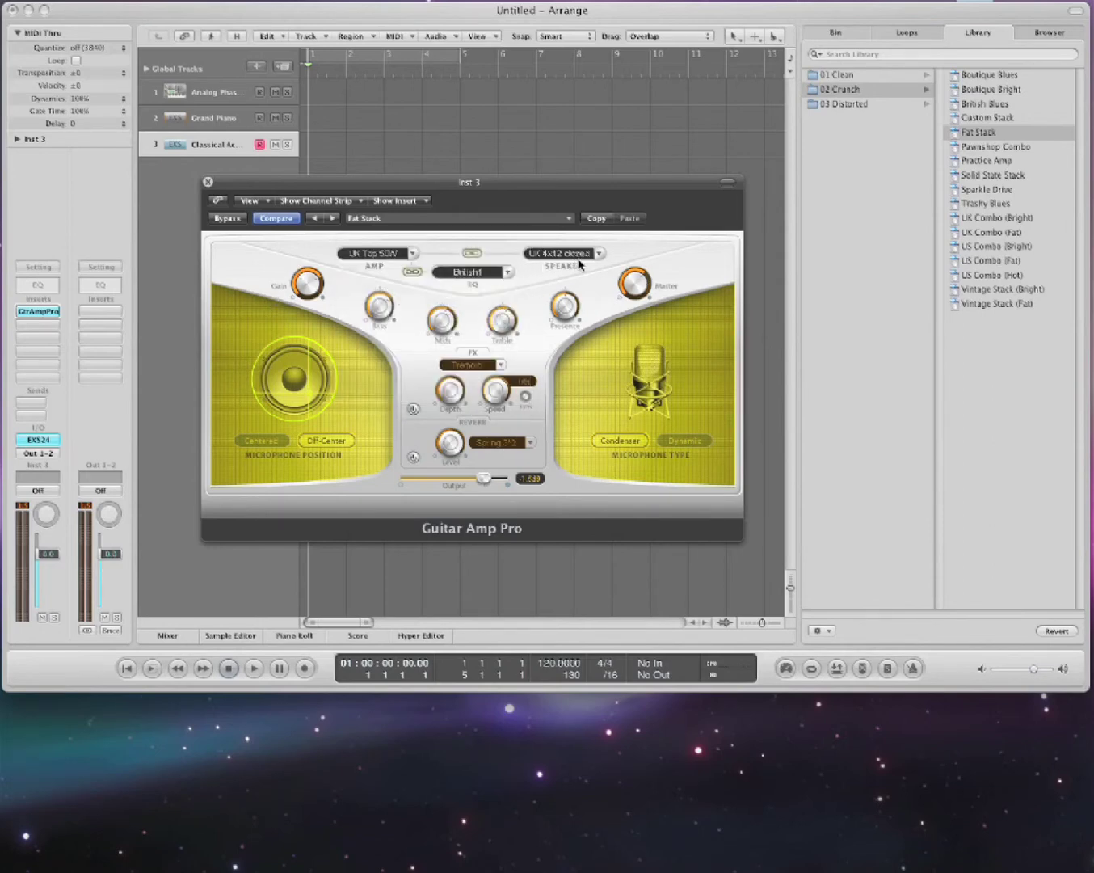
{"action": "left_click", "coordinate": [595, 256]}
{"action": "left_click", "coordinate": [478, 294]}
{"action": "left_click", "coordinate": [296, 383]}
{"action": "left_click", "coordinate": [306, 397]}
Load the Fat Stack preset from the Distorted category on Guitar Amp Pro and close the plug-in window.
{"action": "left_click", "coordinate": [872, 102]}
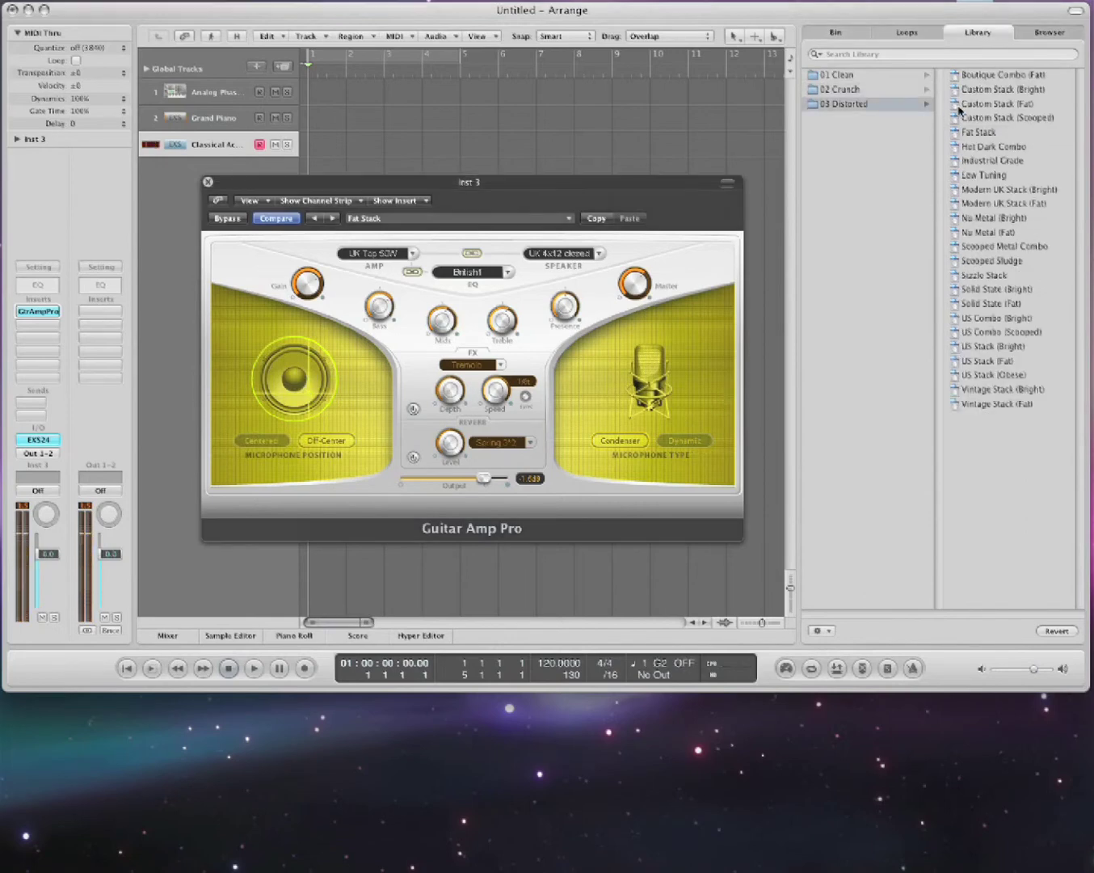
{"action": "left_click", "coordinate": [997, 132]}
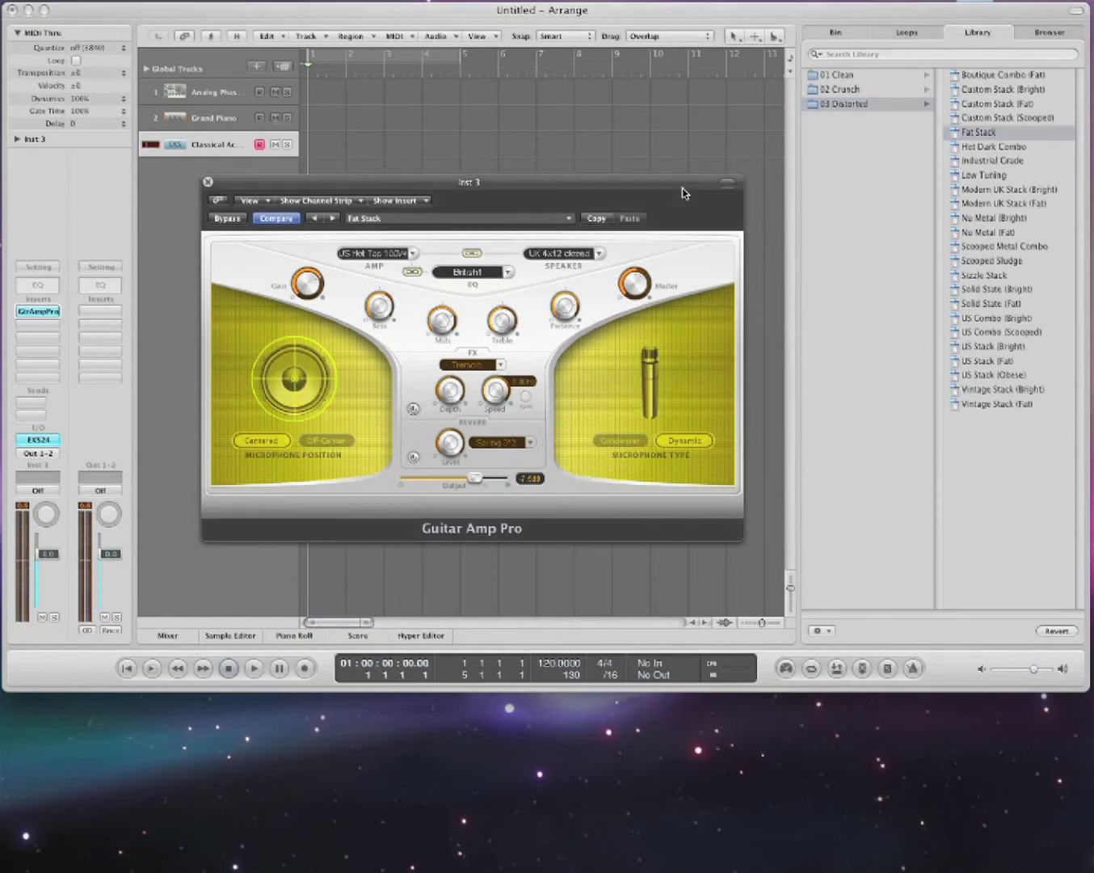
{"action": "left_click_drag", "start_coordinate": [683, 192], "coordinate": [667, 229]}
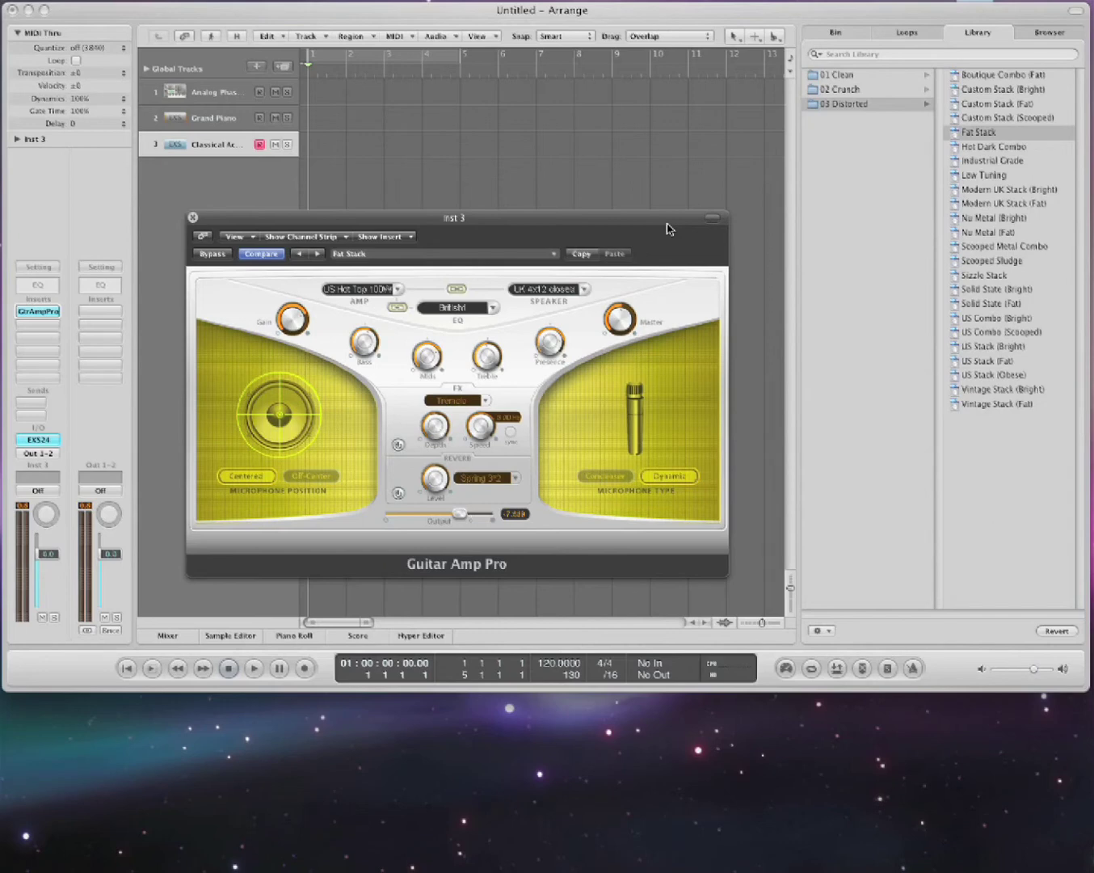
{"action": "left_click_drag", "start_coordinate": [666, 225], "coordinate": [673, 200]}
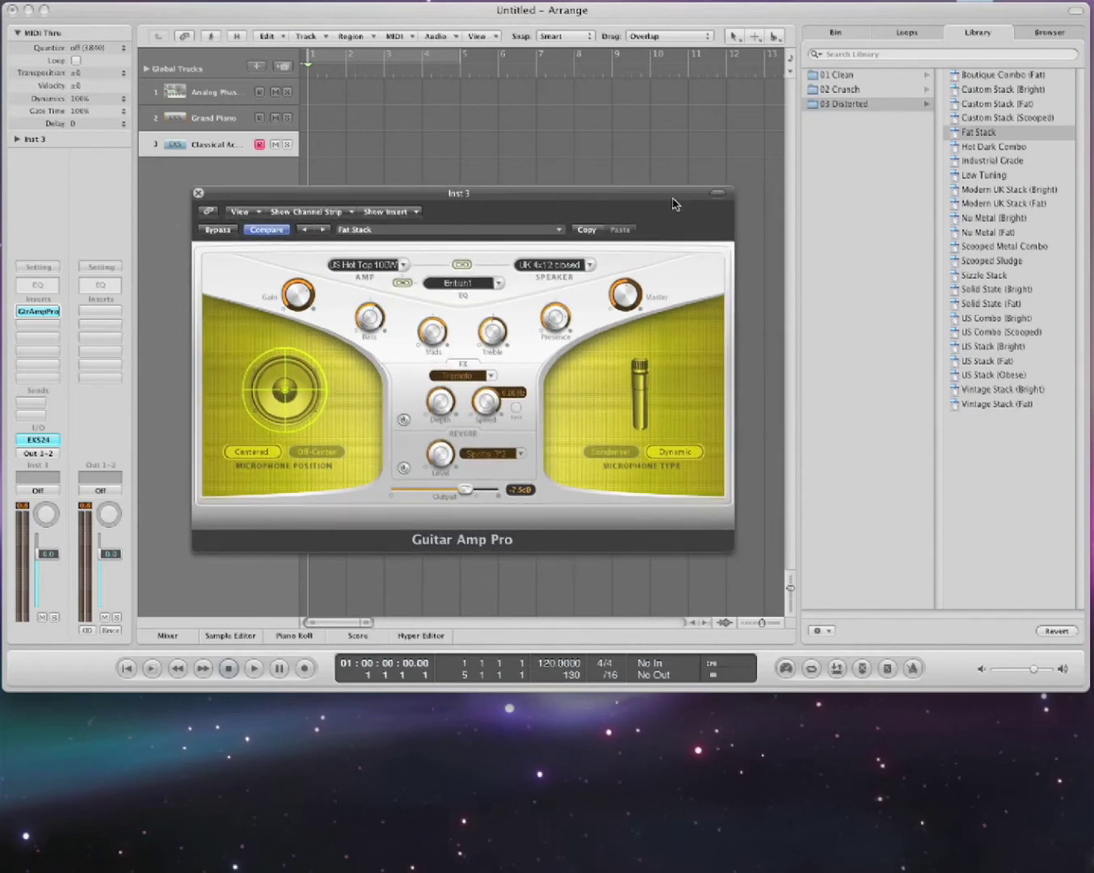
{"action": "key", "text": "super+w"}
Replace Guitar Amp Pro with Bass Amp on the acoustic guitar track and close the Bass Amp window.
{"action": "left_click", "coordinate": [47, 311]}
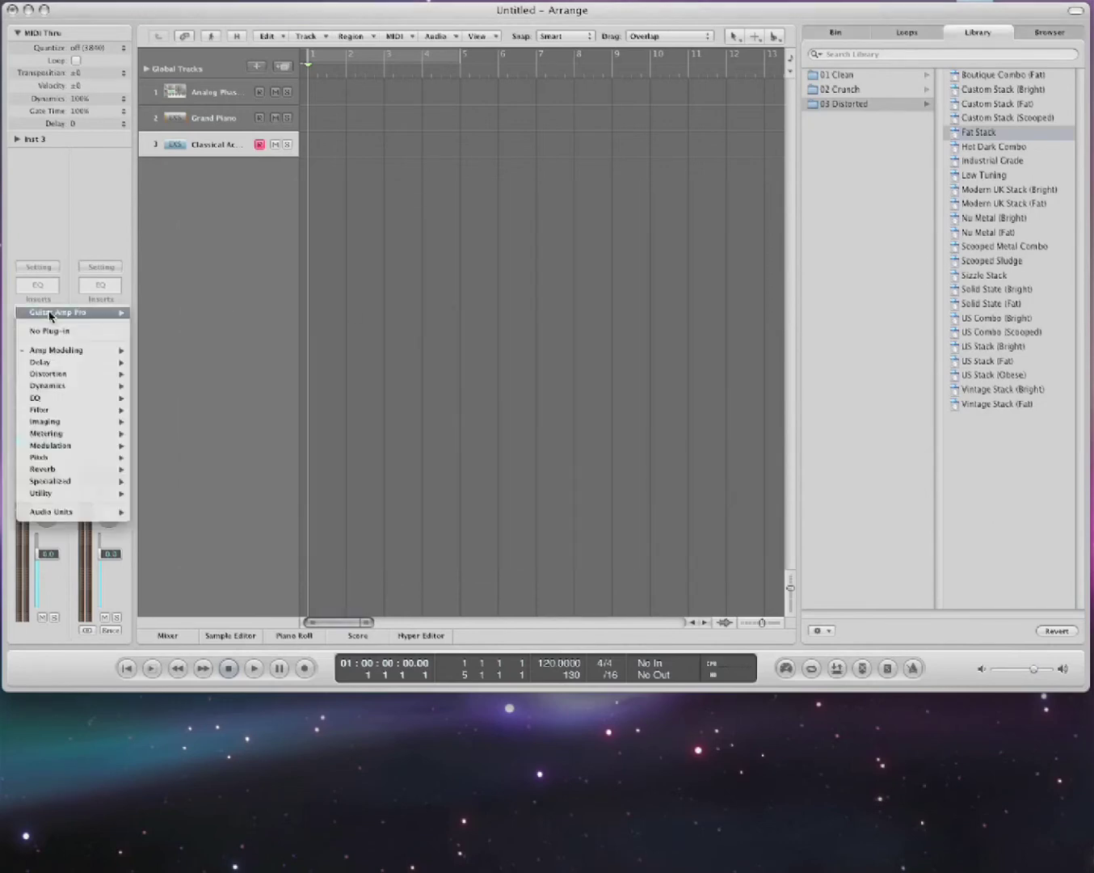
{"action": "mouse_move", "coordinate": [50, 350]}
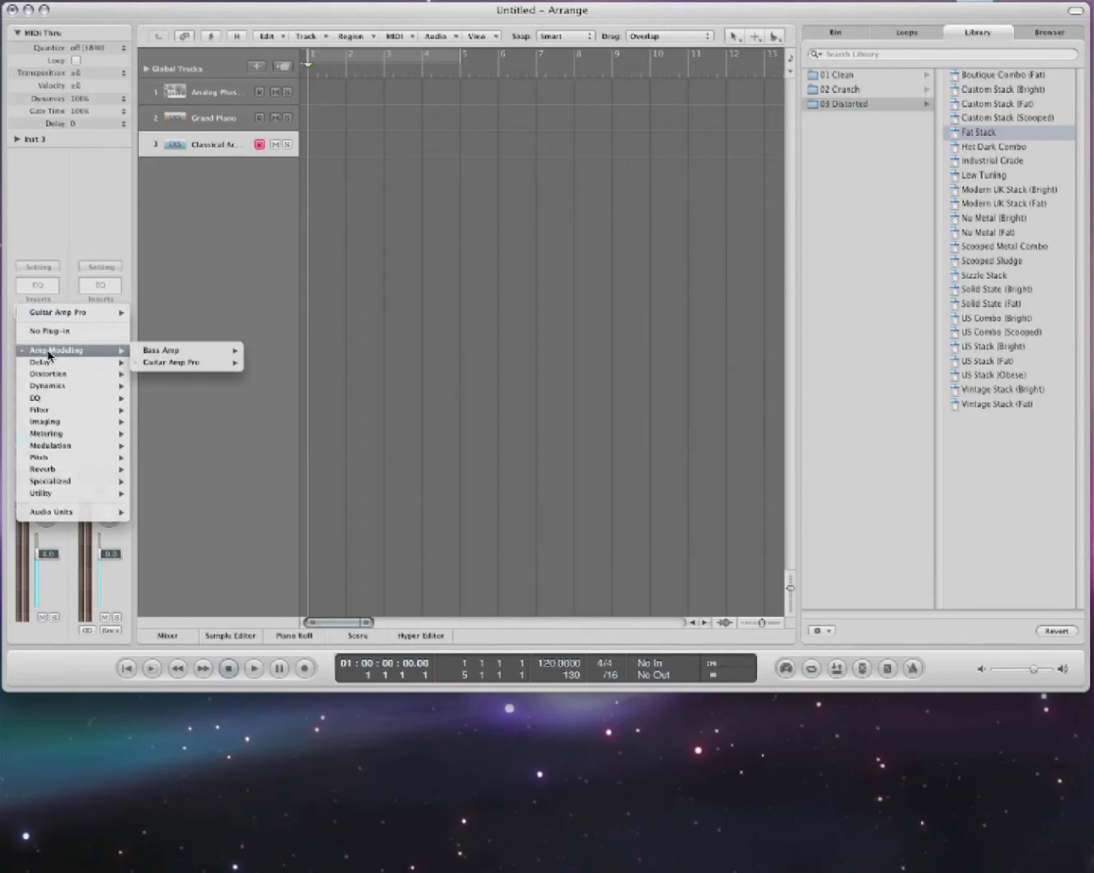
{"action": "left_click", "coordinate": [179, 356]}
{"action": "left_click_drag", "start_coordinate": [114, 40], "coordinate": [402, 165]}
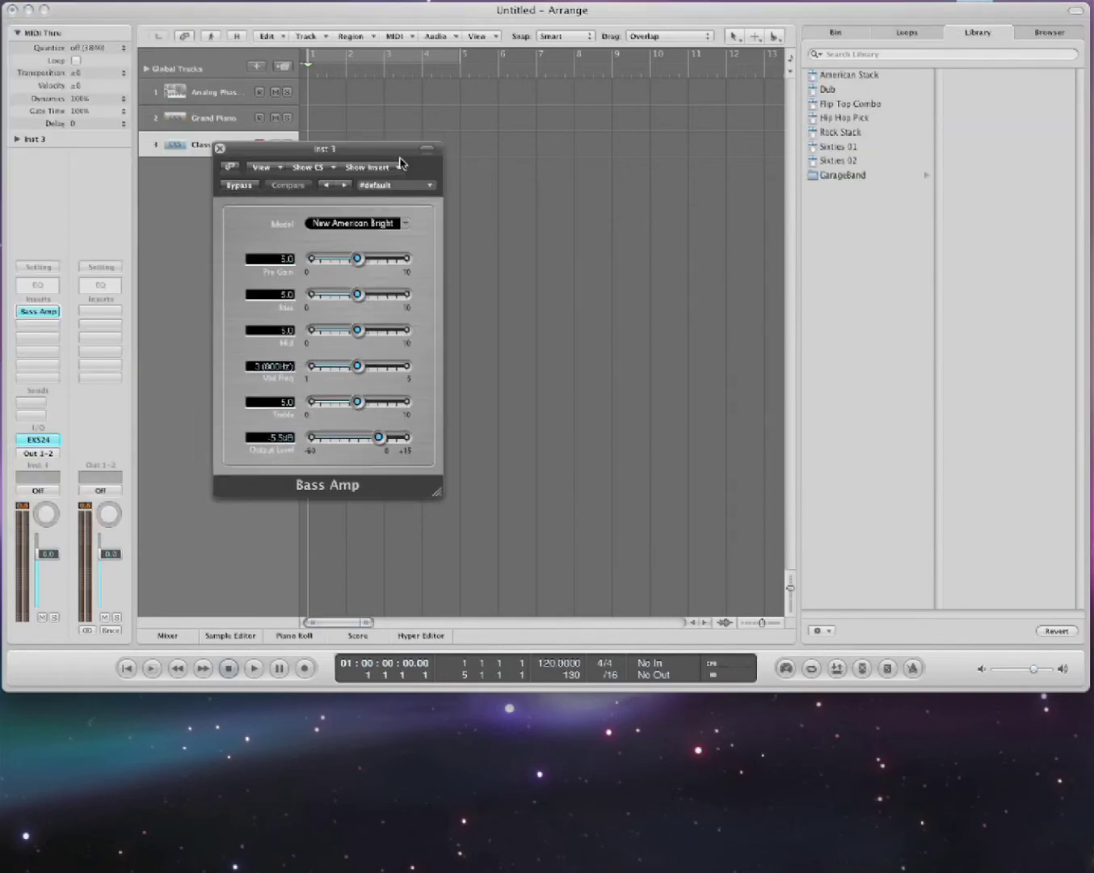
{"action": "key", "text": "super+w"}
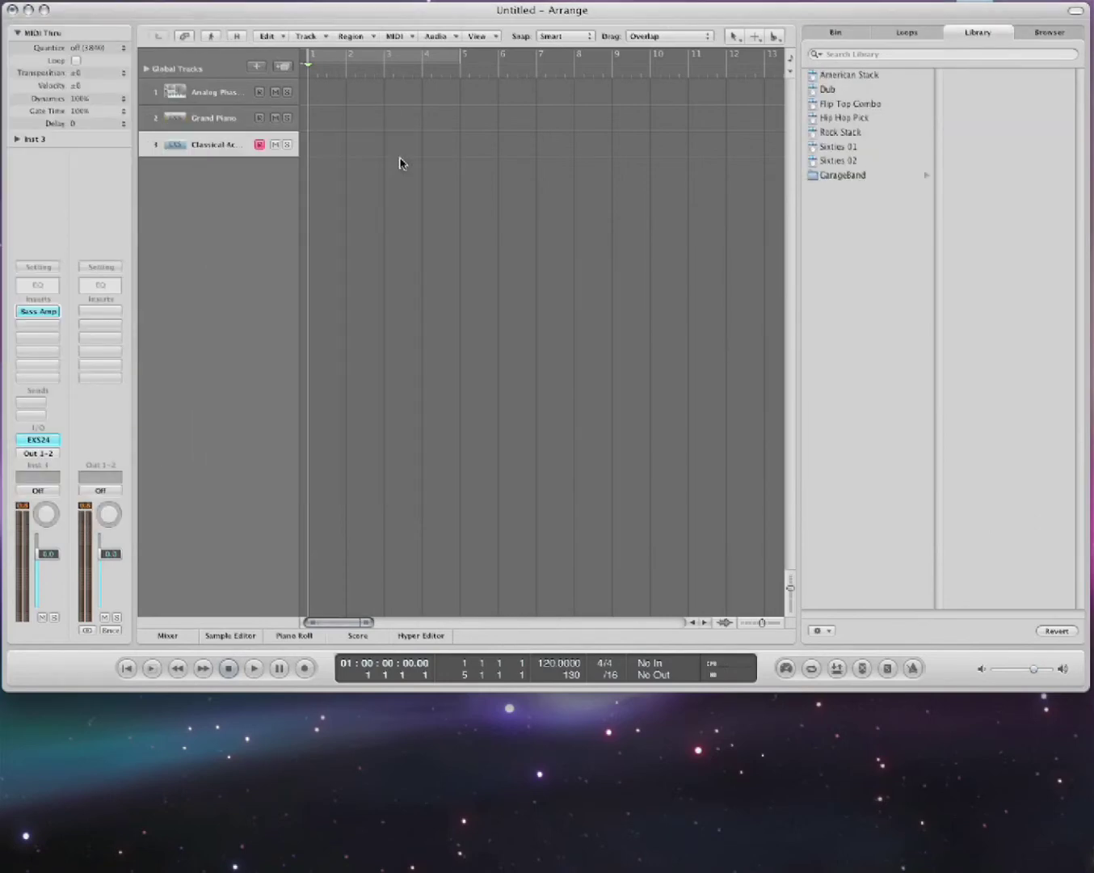
Replace Bass Amp with the Distortion effect, setting its Drive to 27 dB and Tone to 520 Hz.
{"action": "left_click", "coordinate": [48, 315]}
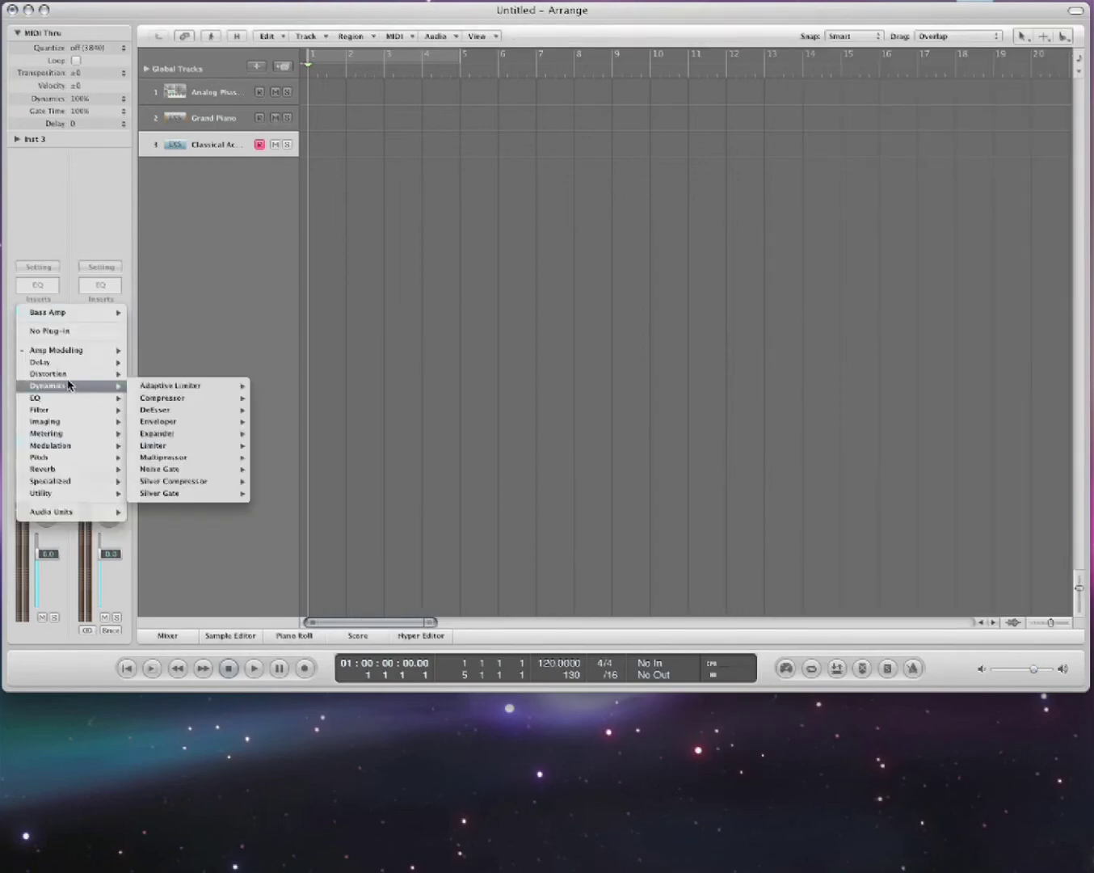
{"action": "mouse_move", "coordinate": [48, 373]}
{"action": "left_click", "coordinate": [203, 397]}
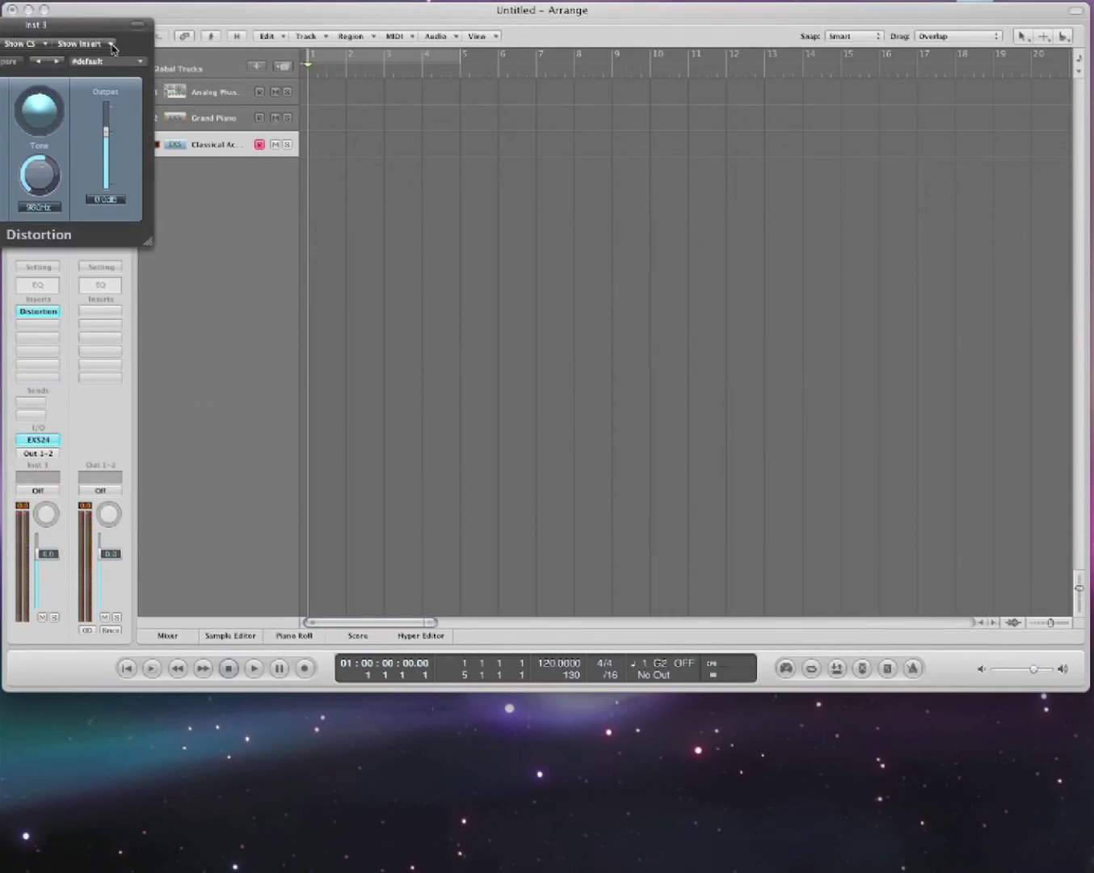
{"action": "left_click_drag", "start_coordinate": [102, 25], "coordinate": [506, 222]}
{"action": "left_click_drag", "start_coordinate": [376, 374], "coordinate": [394, 347]}
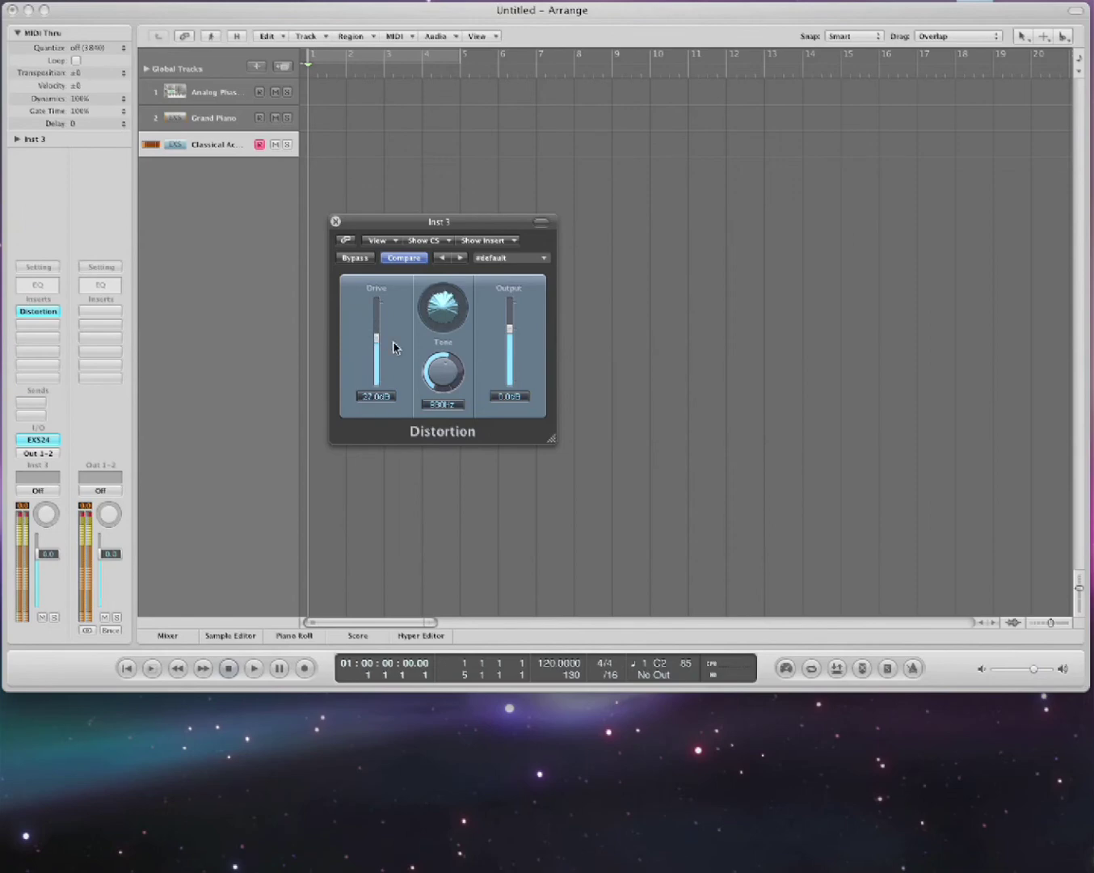
{"action": "mouse_move", "coordinate": [441, 381]}
{"action": "left_mouse_down"}
{"action": "mouse_move", "coordinate": [439, 401]}
{"action": "mouse_move", "coordinate": [436, 389]}
{"action": "left_mouse_up"}
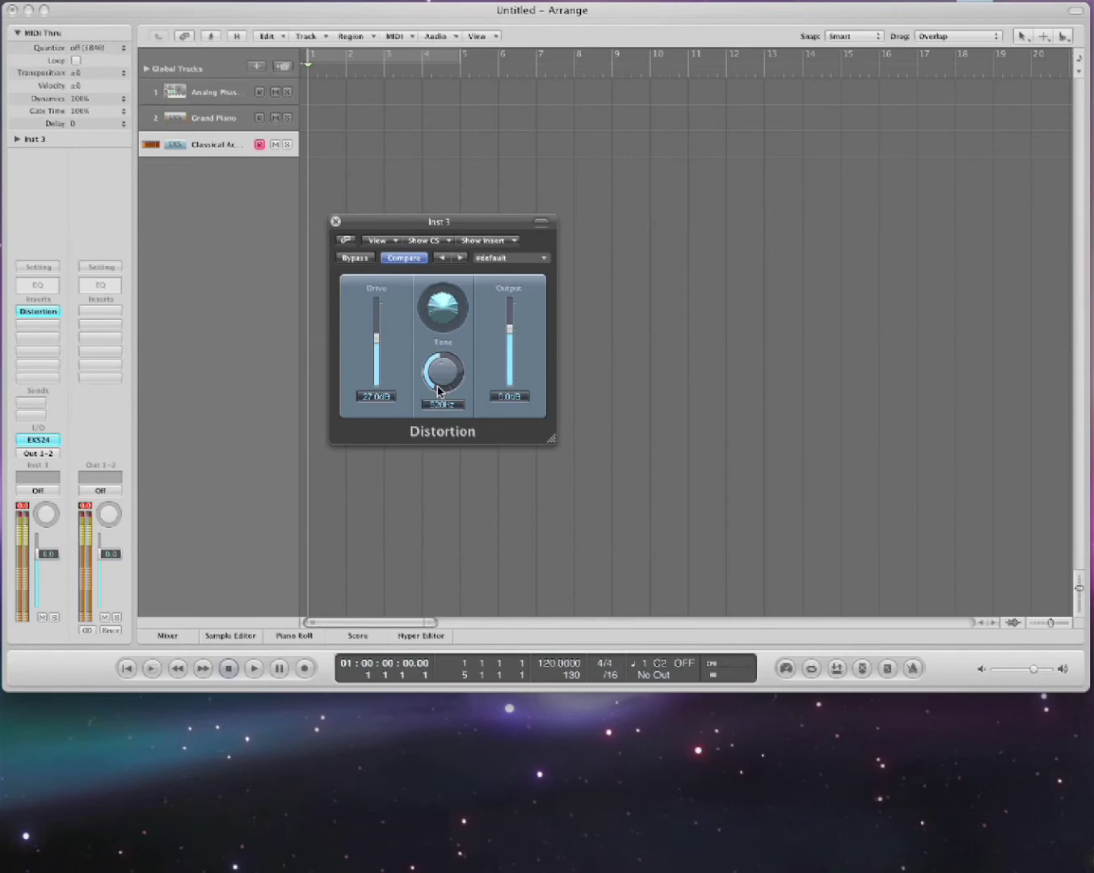
Replace Distortion with Phase Distortion on the acoustic guitar track, set its Mix to 72%, and close the plug-in window.
{"action": "left_click", "coordinate": [23, 311]}
{"action": "mouse_move", "coordinate": [56, 374]}
{"action": "mouse_move", "coordinate": [167, 376]}
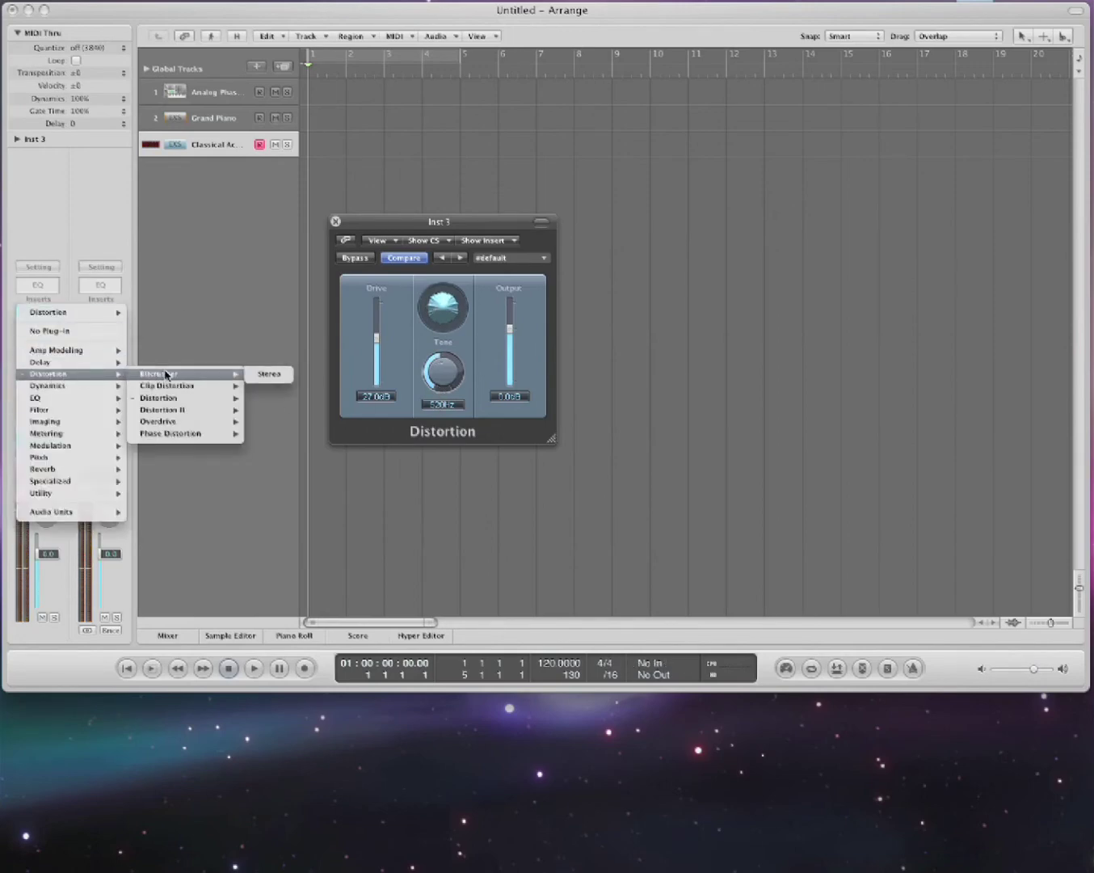
{"action": "mouse_move", "coordinate": [183, 422]}
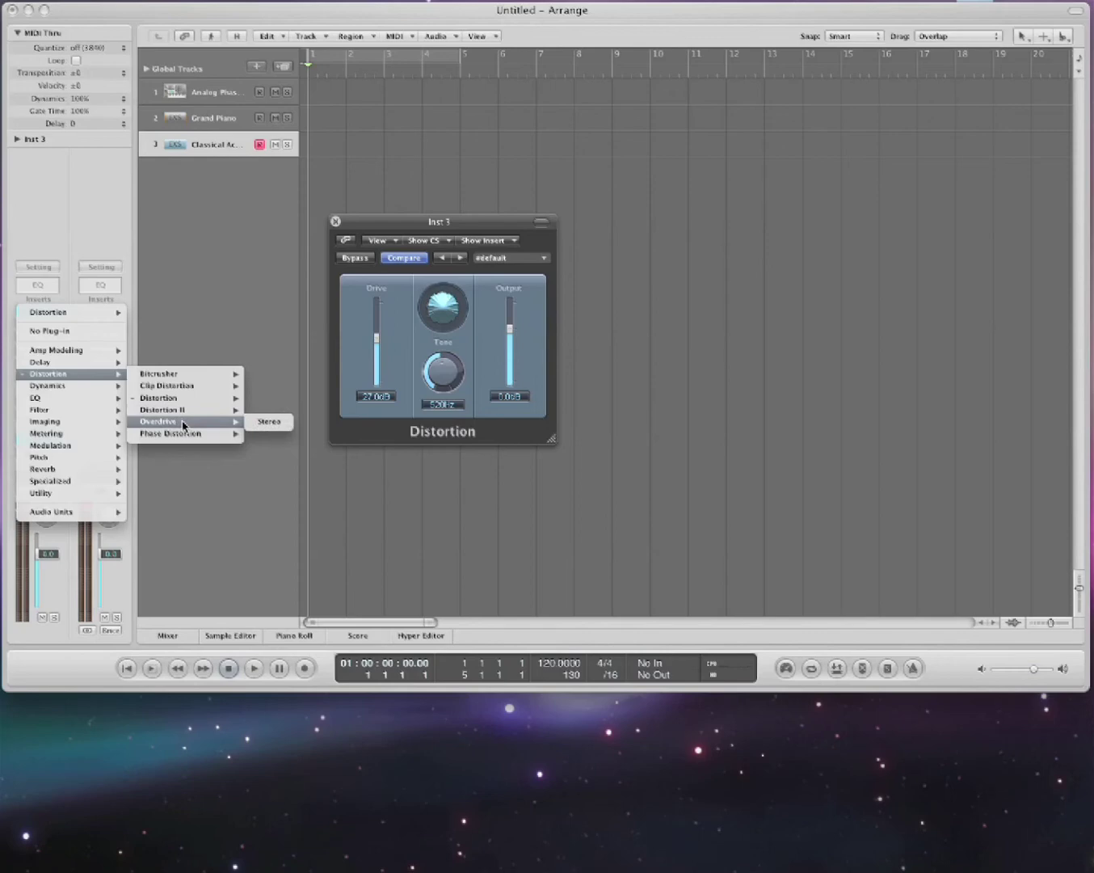
{"action": "left_click", "coordinate": [185, 434]}
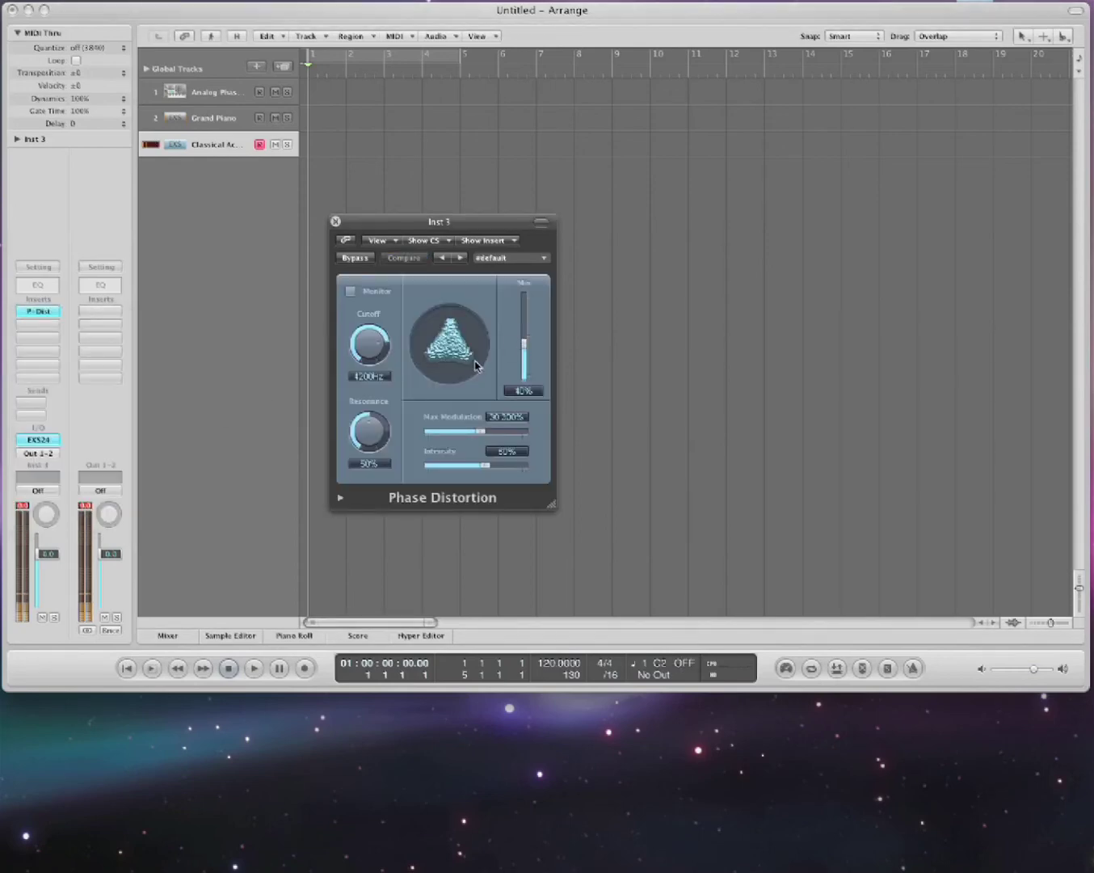
{"action": "left_click_drag", "start_coordinate": [525, 346], "coordinate": [524, 319]}
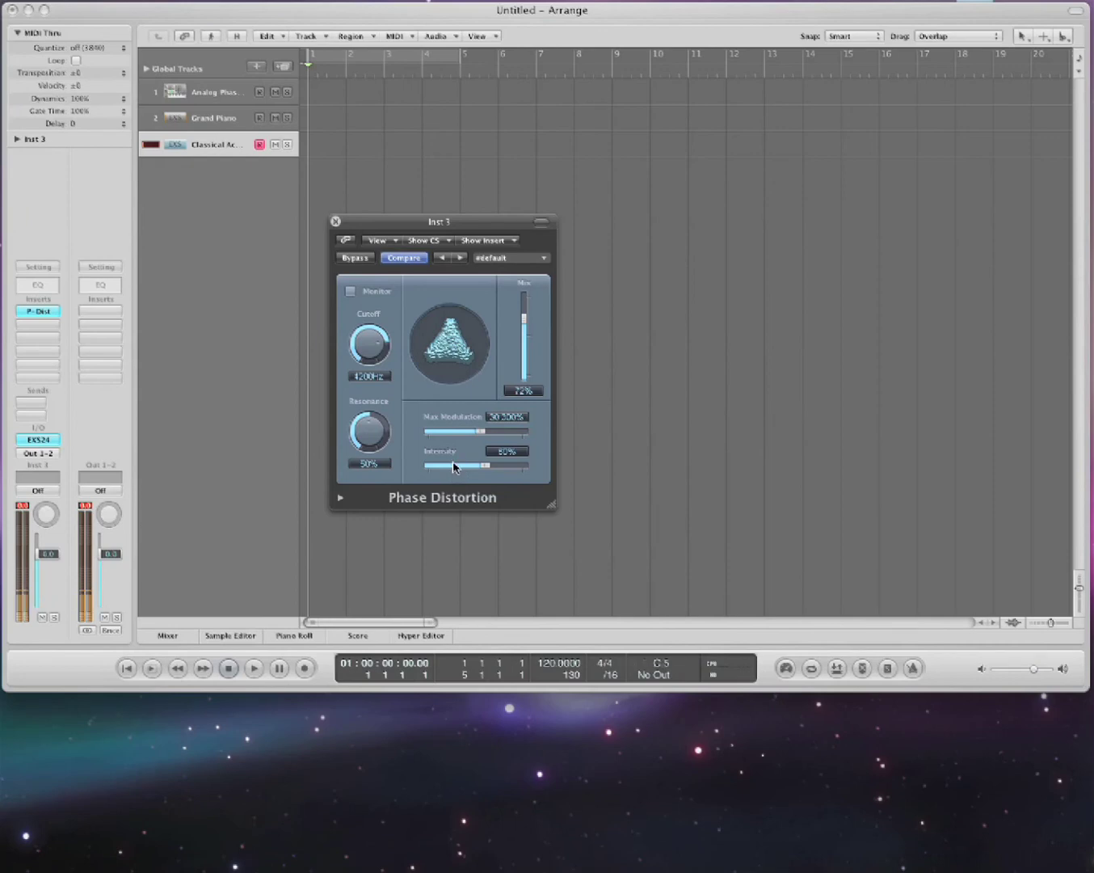
{"action": "left_click", "coordinate": [336, 223]}
Add an instrument track below the acoustic guitar, and replace Delay Designer with Compressor on the Grand Piano track.
{"action": "double_click", "coordinate": [200, 200]}
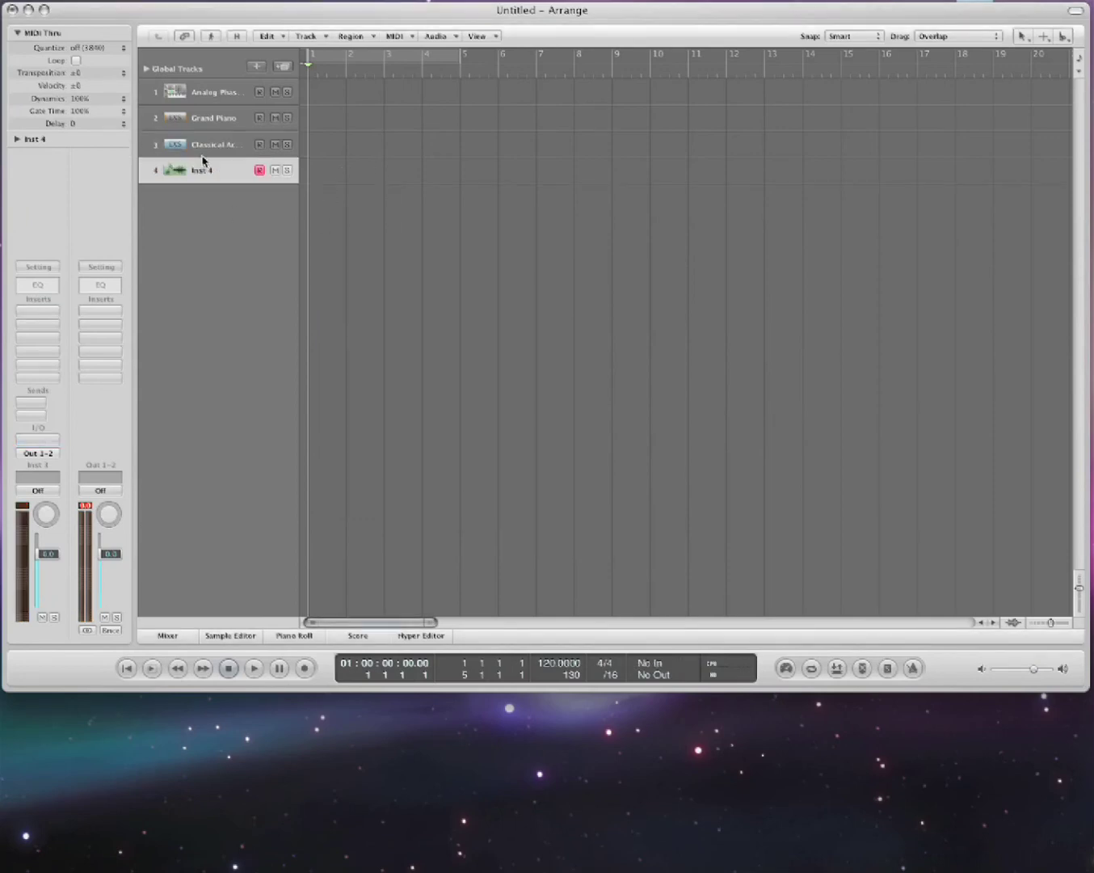
{"action": "left_click", "coordinate": [212, 118]}
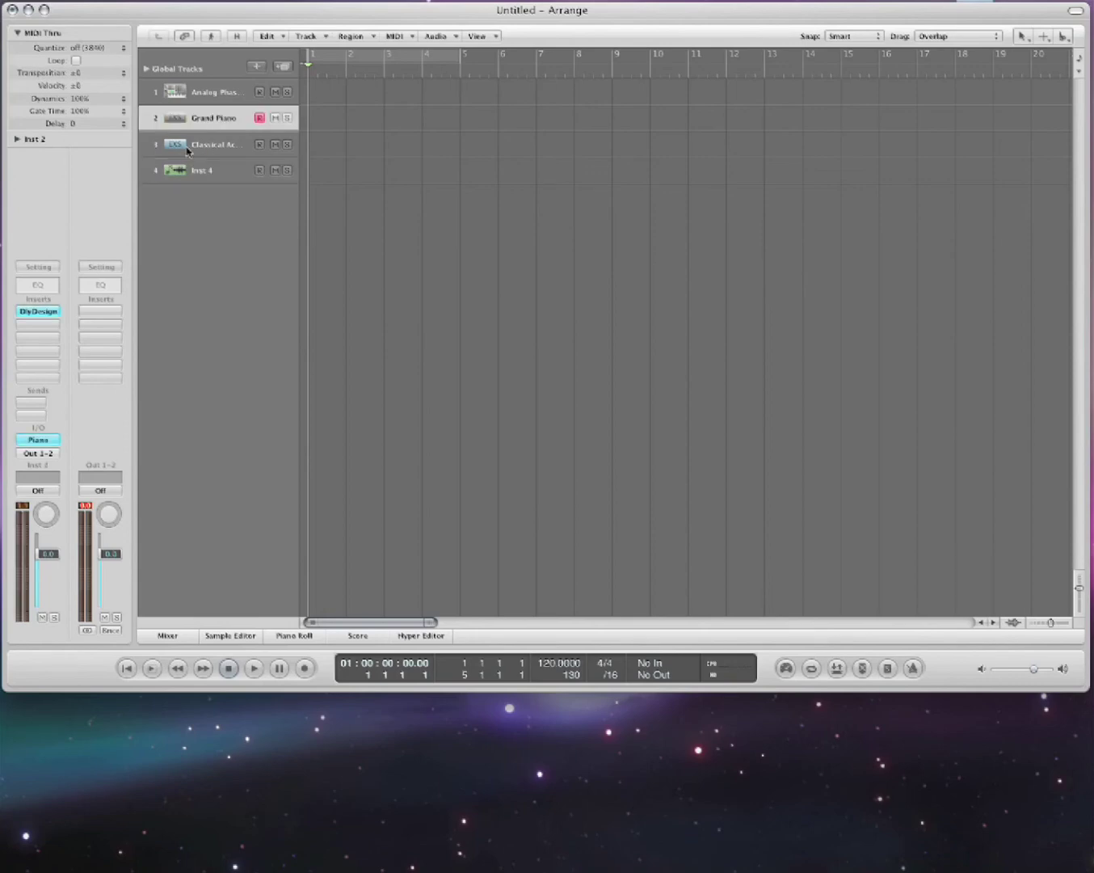
{"action": "left_click", "coordinate": [48, 312]}
{"action": "mouse_move", "coordinate": [63, 378]}
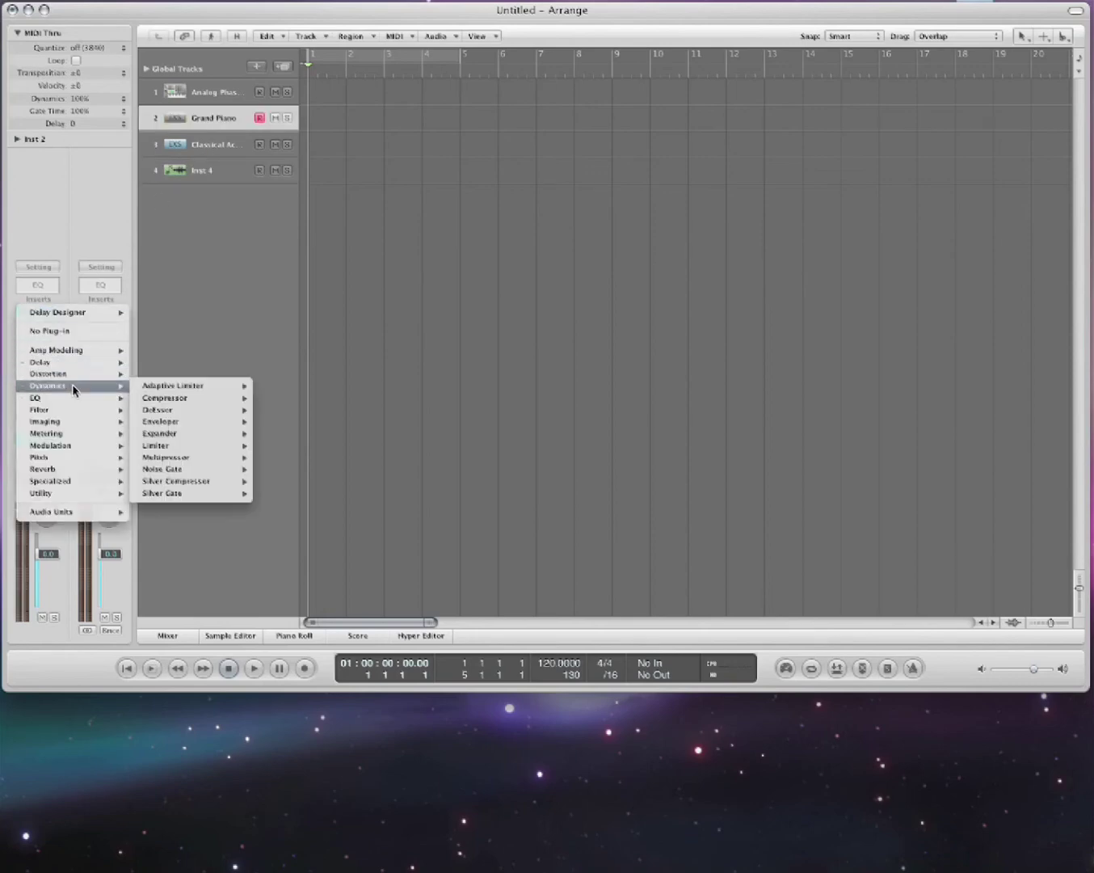
{"action": "left_click", "coordinate": [240, 398]}
{"action": "left_click_drag", "start_coordinate": [180, 32], "coordinate": [570, 195]}
Delete the Classical Acoustic Guitar track and the empty instrument track below it.
{"action": "left_click", "coordinate": [208, 144]}
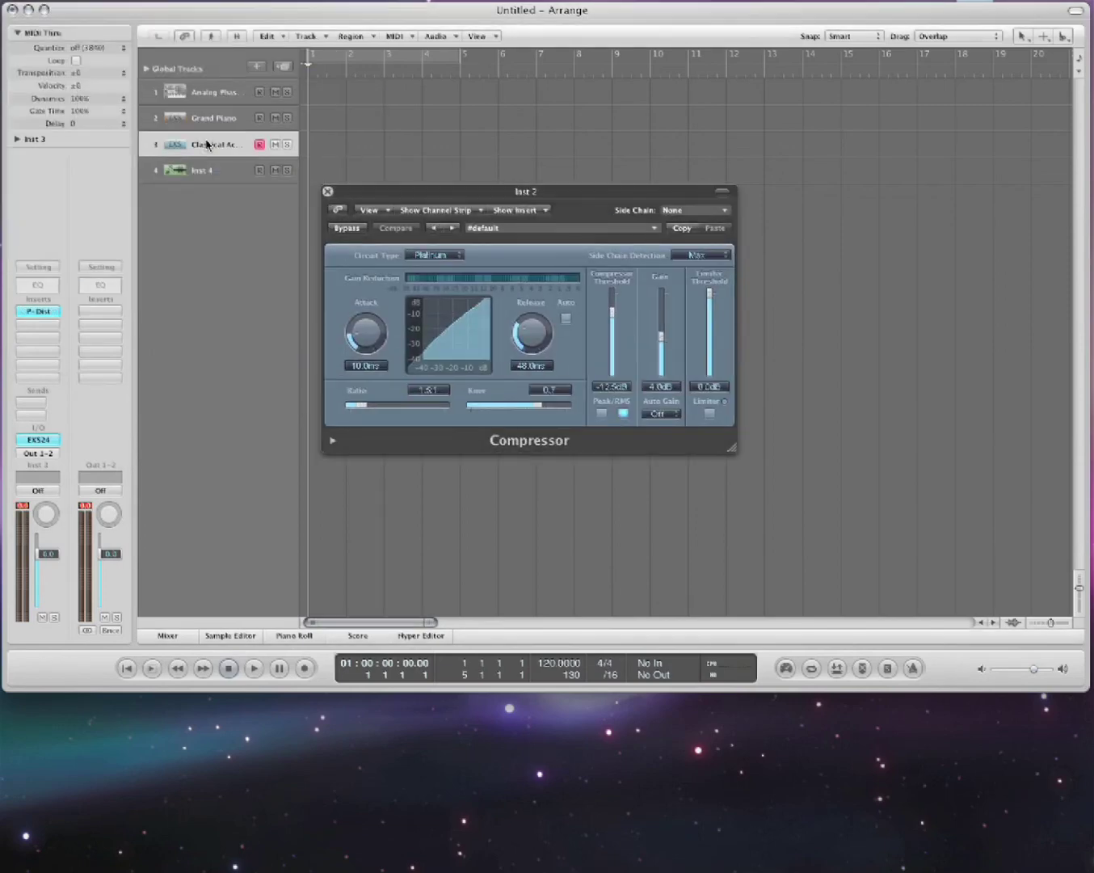
{"action": "key", "text": "super+BackSpace"}
{"action": "key", "text": "super+BackSpace"}
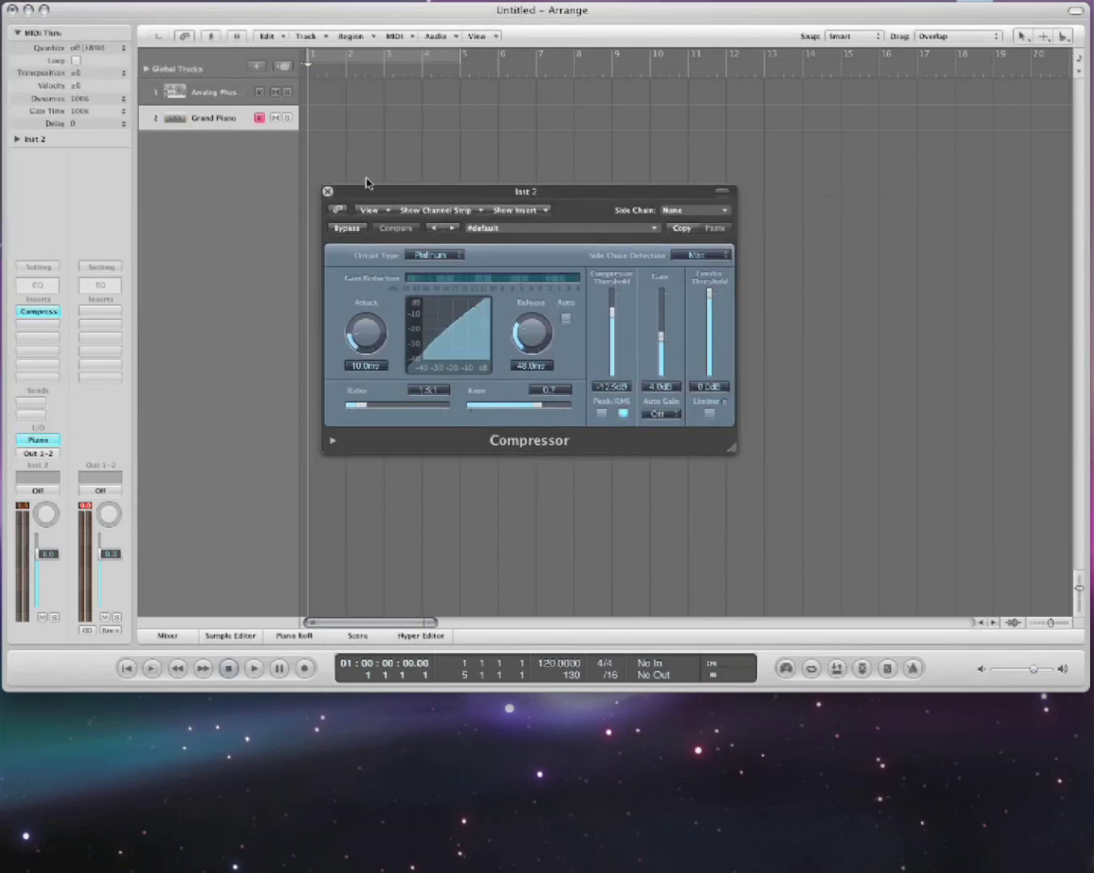